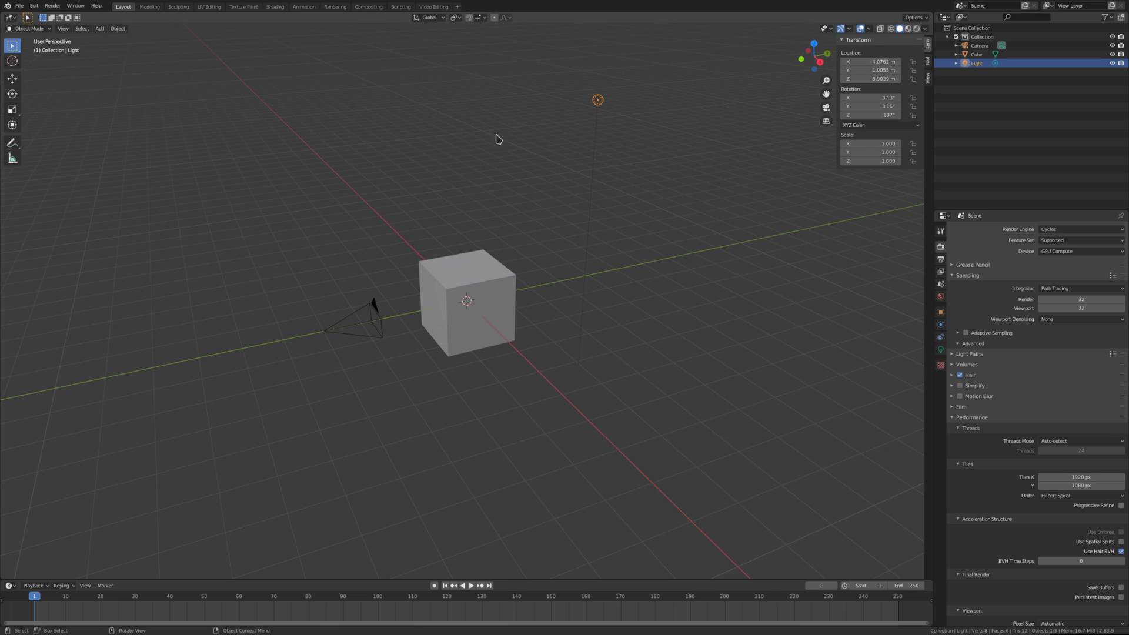
Step: Switch to the Compositing workspace and add an Image input node to the empty node tree
{"action": "left_click", "coordinate": [367, 8]}
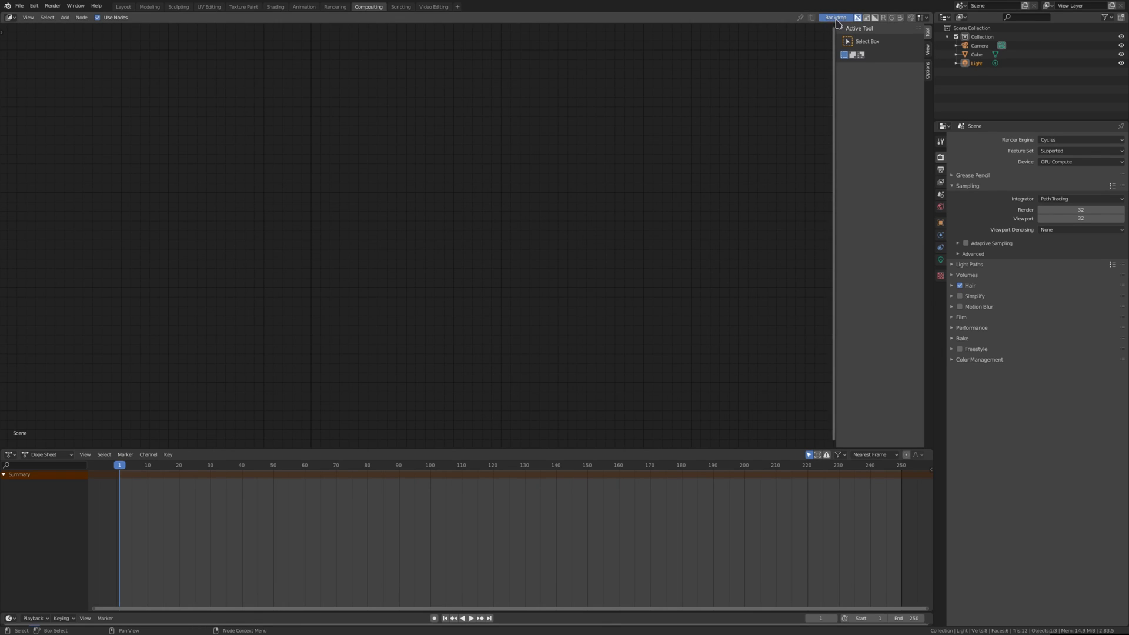
{"action": "left_click", "coordinate": [65, 17]}
{"action": "mouse_move", "coordinate": [77, 40]}
{"action": "left_click", "coordinate": [138, 49]}
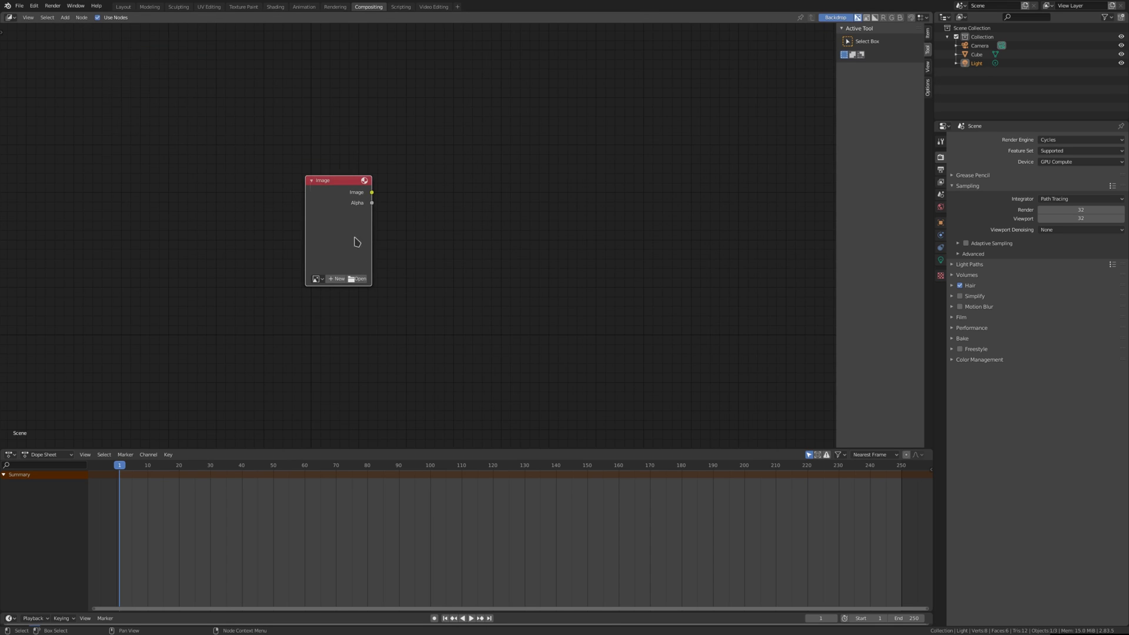
Step: Add a Composite output node and a Viewer output node beside the Image node
{"action": "left_click", "coordinate": [81, 17]}
{"action": "left_click", "coordinate": [65, 17]}
{"action": "mouse_move", "coordinate": [83, 49]}
{"action": "left_click", "coordinate": [136, 49]}
{"action": "left_click", "coordinate": [469, 147]}
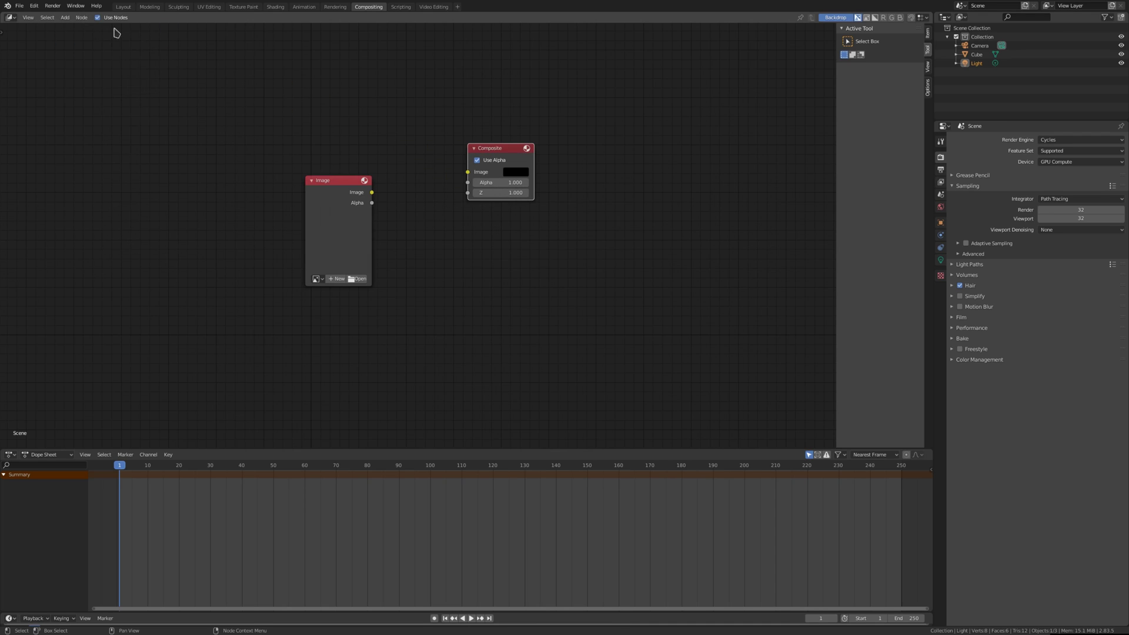
{"action": "left_click", "coordinate": [65, 17]}
{"action": "mouse_move", "coordinate": [83, 50]}
{"action": "left_click", "coordinate": [132, 92]}
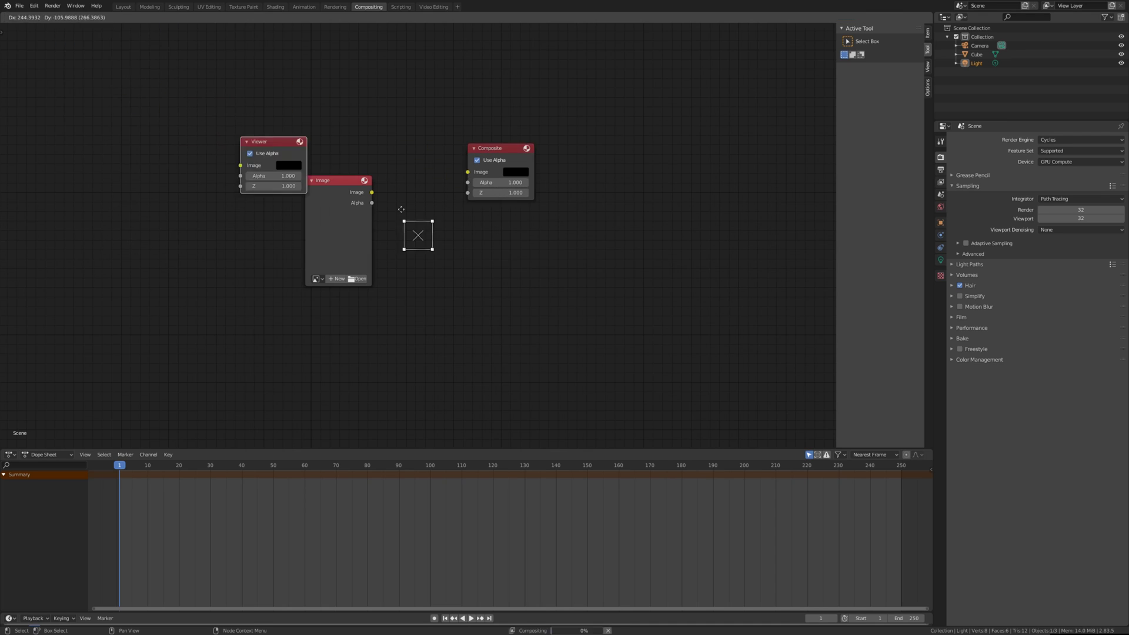
{"action": "left_click", "coordinate": [579, 278]}
Step: Connect the Image node's Image output to both the Composite and Viewer nodes, and space the three nodes apart
{"action": "left_click_drag", "start_coordinate": [371, 192], "coordinate": [467, 171]}
{"action": "left_click_drag", "start_coordinate": [372, 192], "coordinate": [486, 260]}
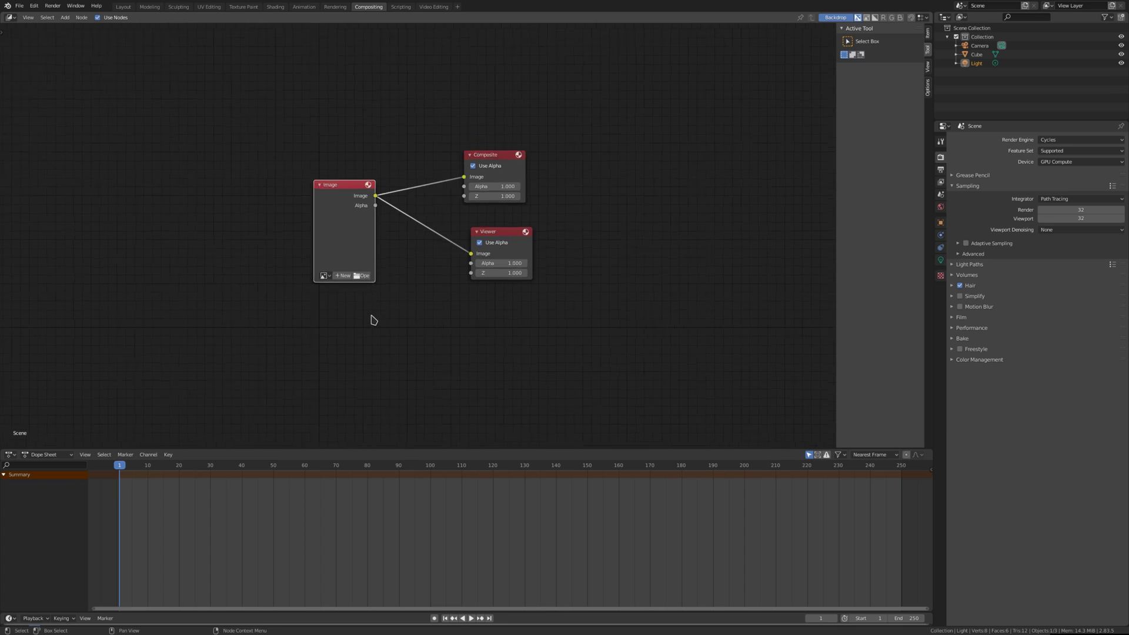
{"action": "scroll", "coordinate": [373, 317], "scroll_direction": "up", "scroll_amount": 2}
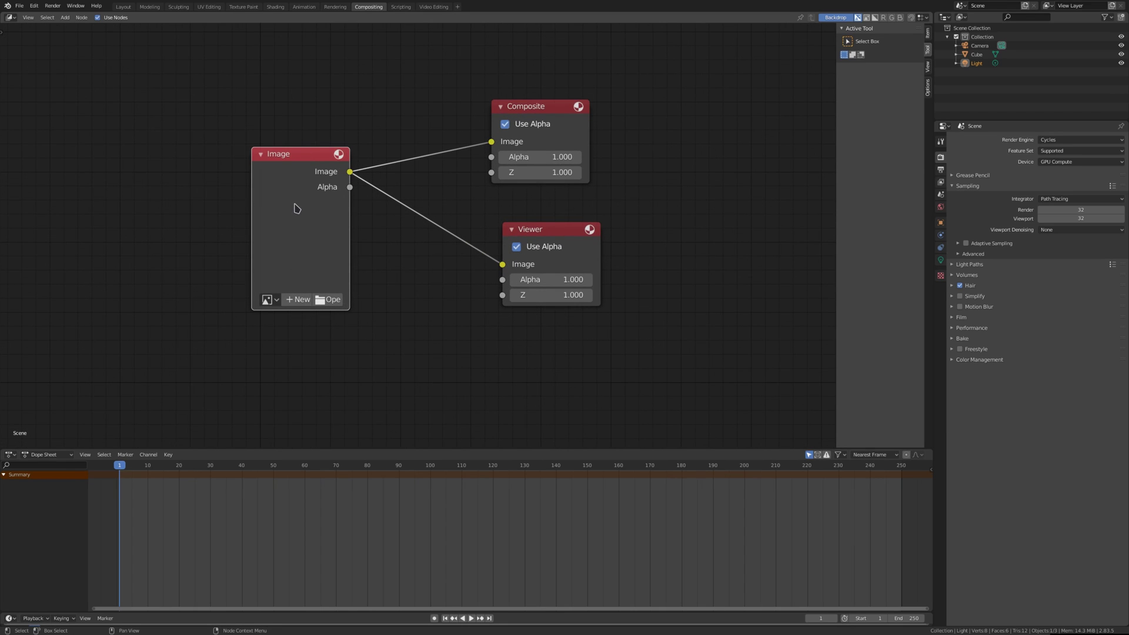
{"action": "left_click_drag", "start_coordinate": [541, 115], "coordinate": [620, 123]}
{"action": "left_click_drag", "start_coordinate": [540, 229], "coordinate": [609, 217]}
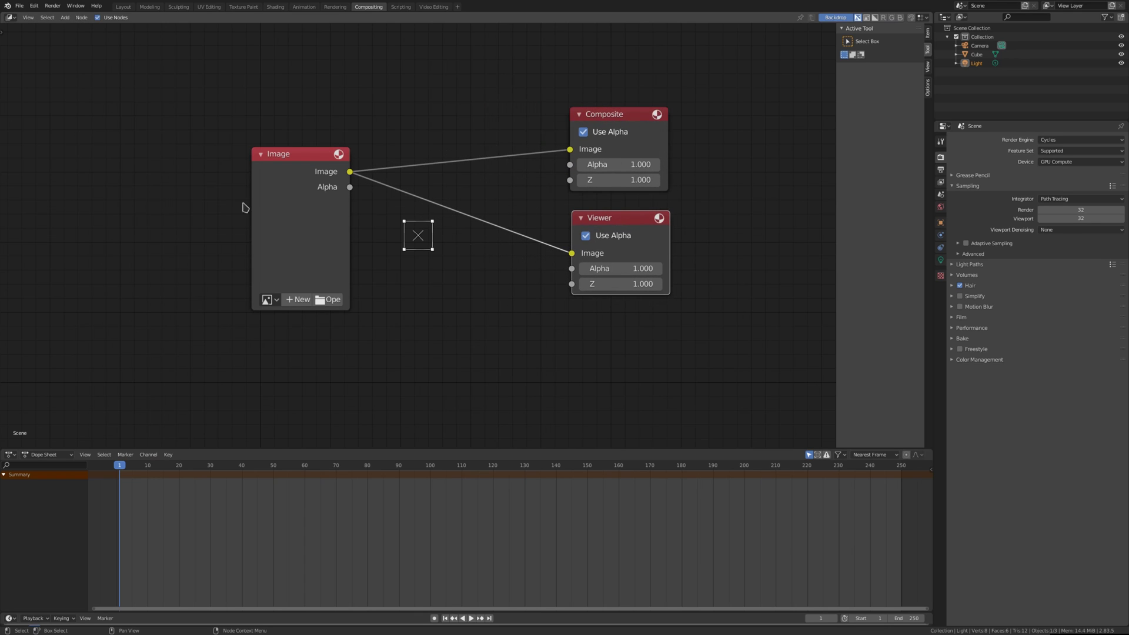
{"action": "left_click_drag", "start_coordinate": [262, 253], "coordinate": [260, 228]}
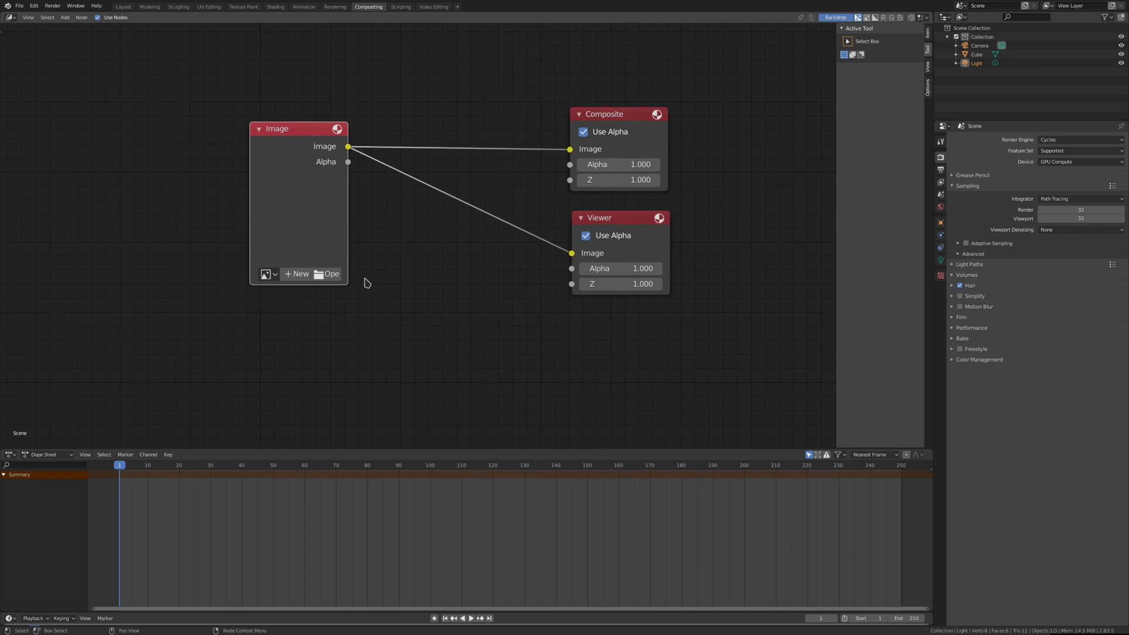
Step: Load the eye video S3310002.MP4 from the home folder into the Image node
{"action": "left_click", "coordinate": [333, 275]}
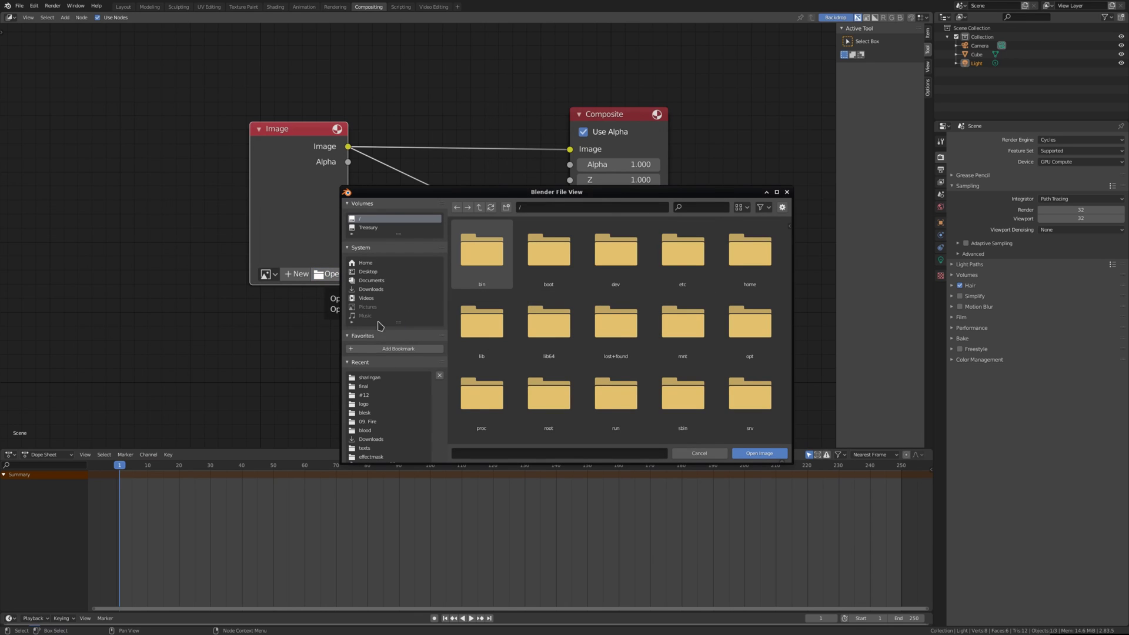
{"action": "left_click", "coordinate": [366, 281]}
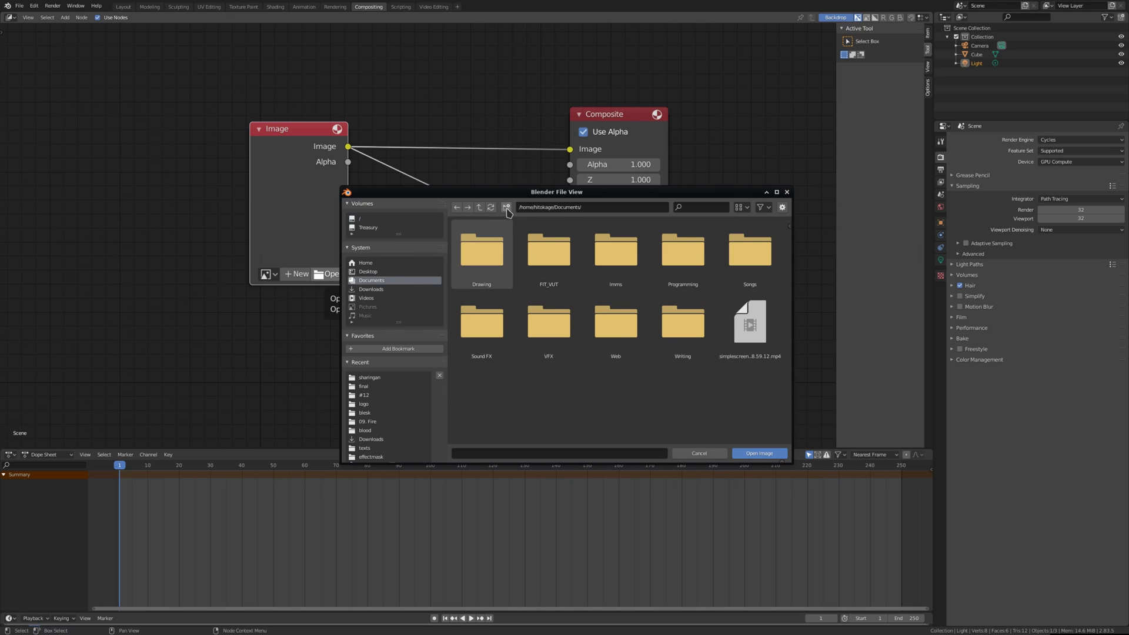
{"action": "left_click", "coordinate": [479, 207]}
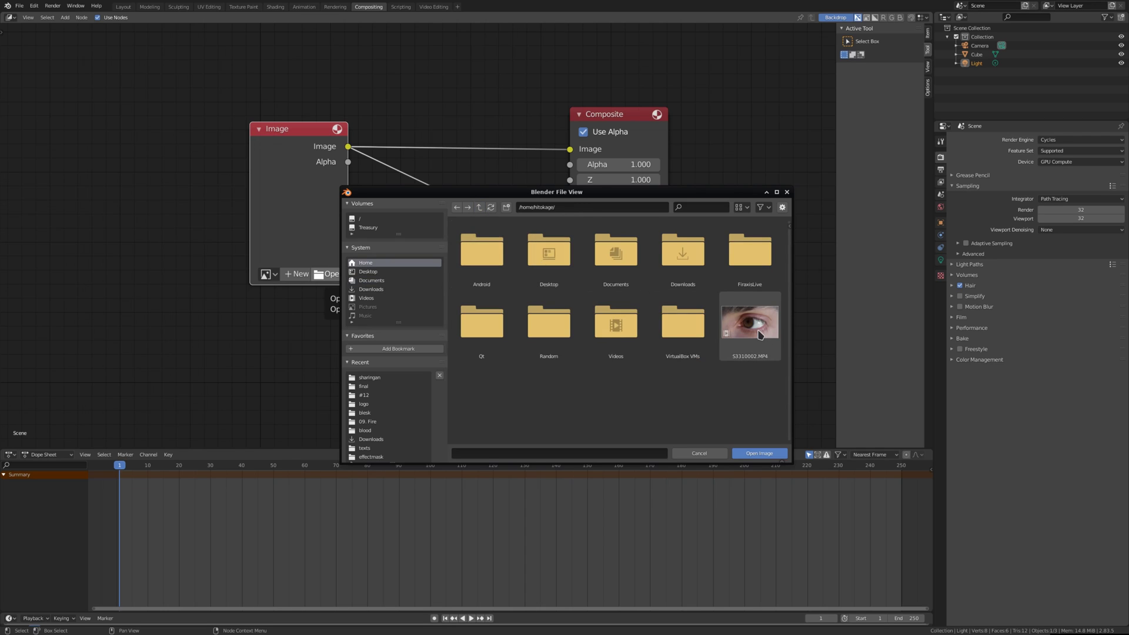
{"action": "key", "text": "Escape"}
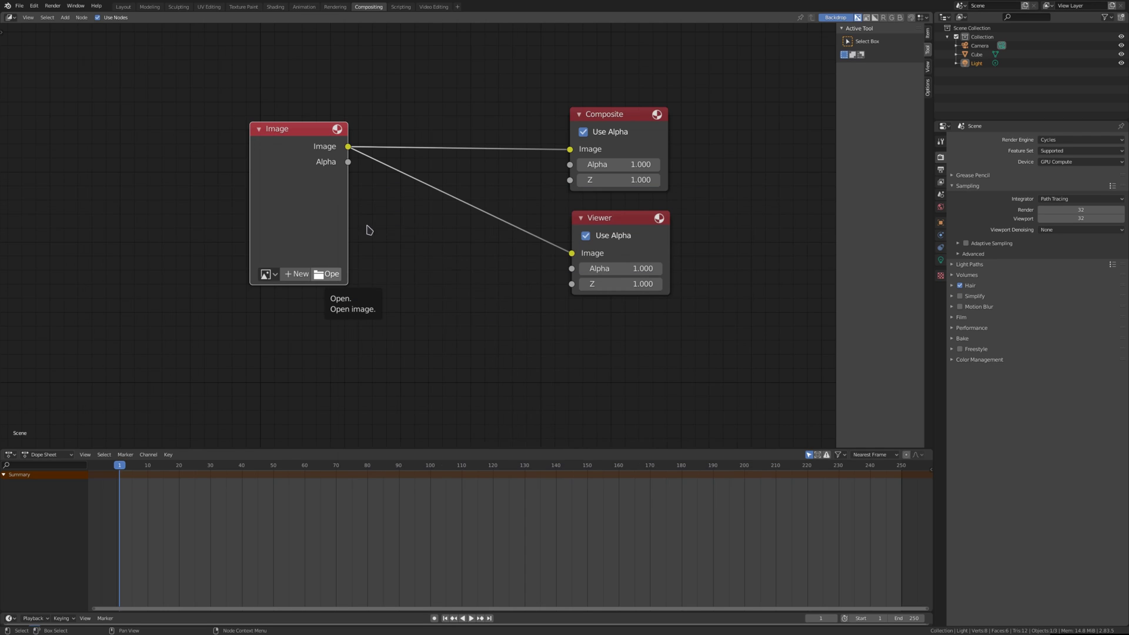
{"action": "left_click", "coordinate": [333, 274]}
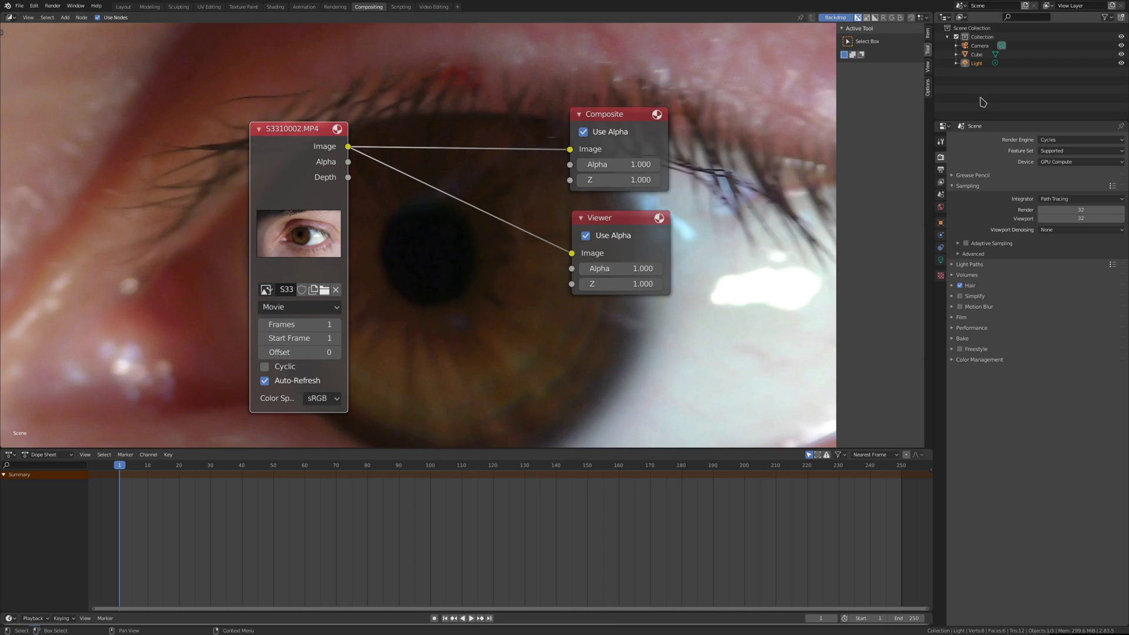
Step: Reposition the movie node and match its frame count to the length of the video
{"action": "left_click", "coordinate": [928, 66]}
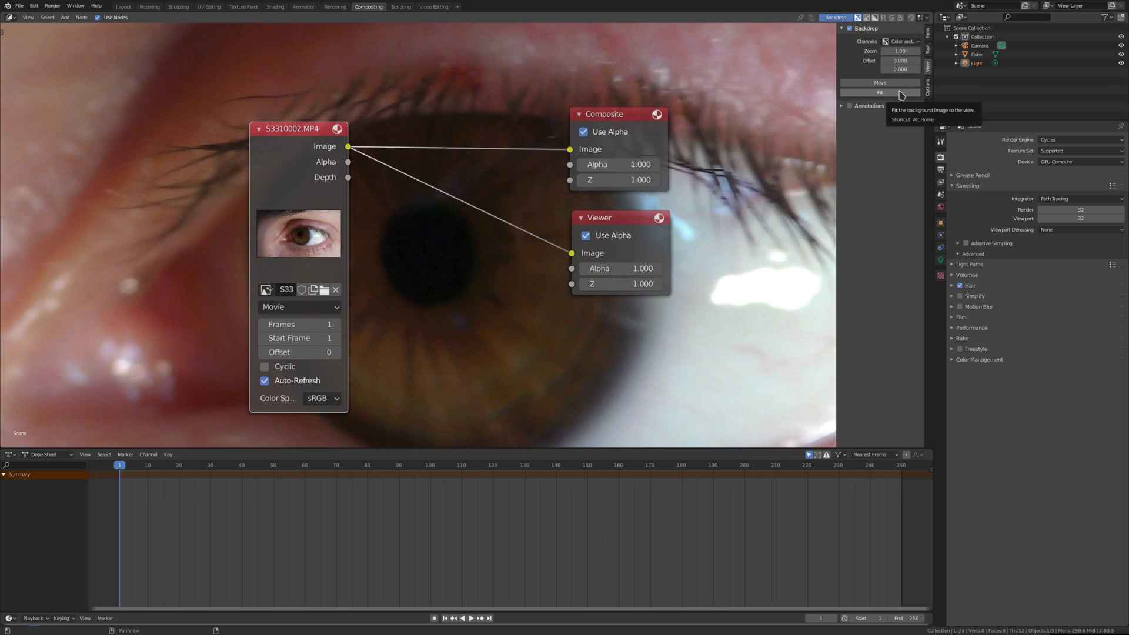
{"action": "left_click", "coordinate": [928, 34]}
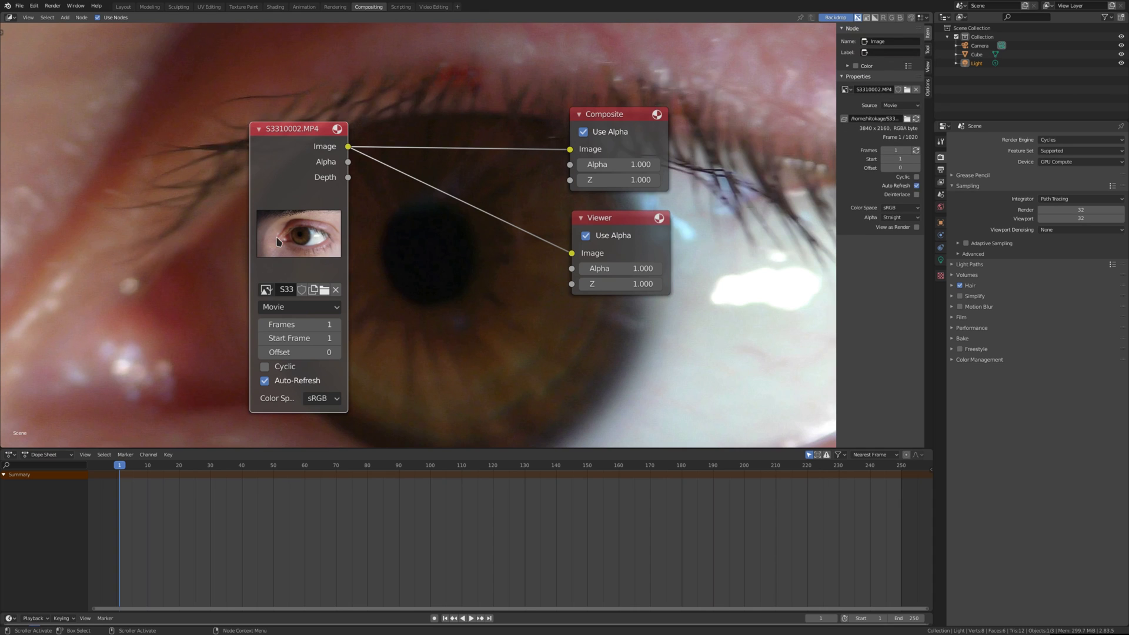
{"action": "left_click_drag", "start_coordinate": [269, 189], "coordinate": [282, 149]}
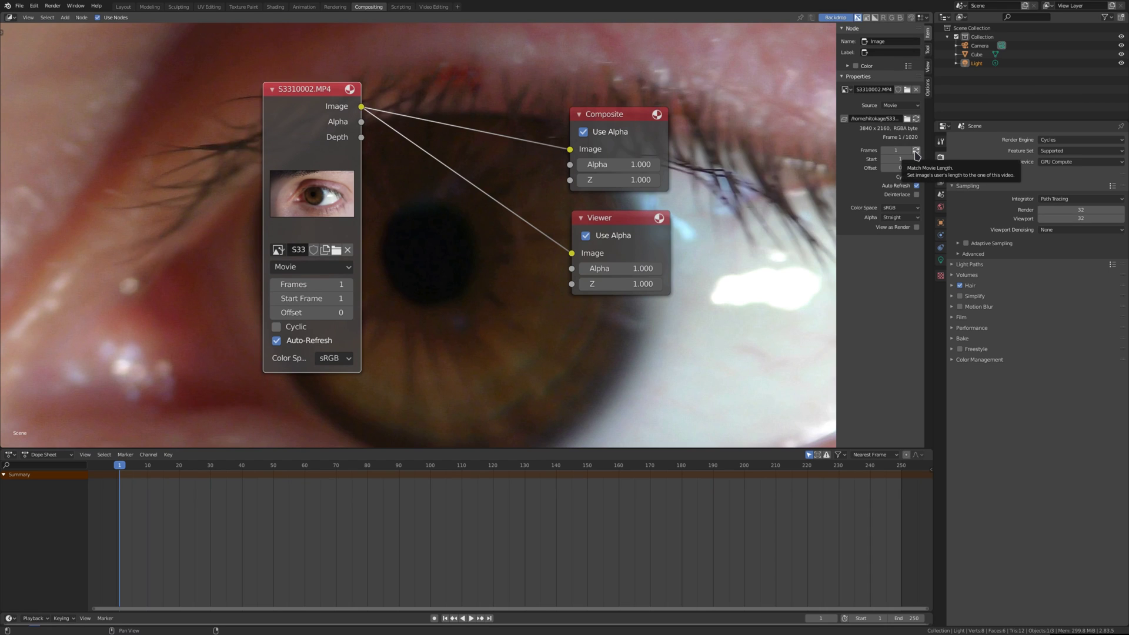
{"action": "left_click", "coordinate": [915, 151]}
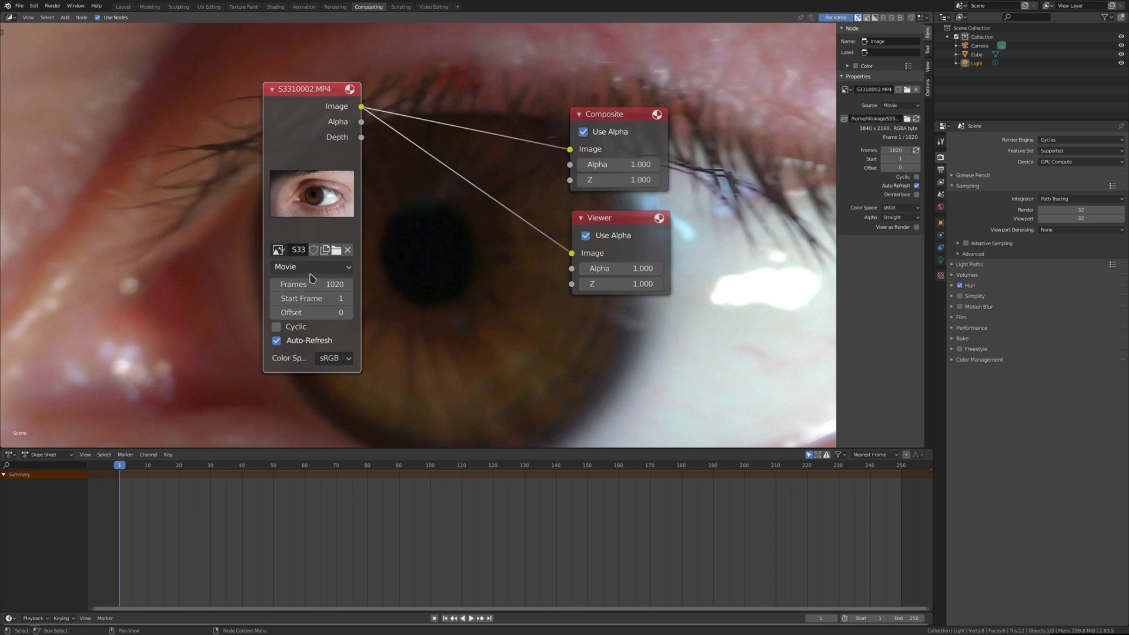
{"action": "scroll", "coordinate": [618, 260], "scroll_direction": "down", "scroll_amount": 1}
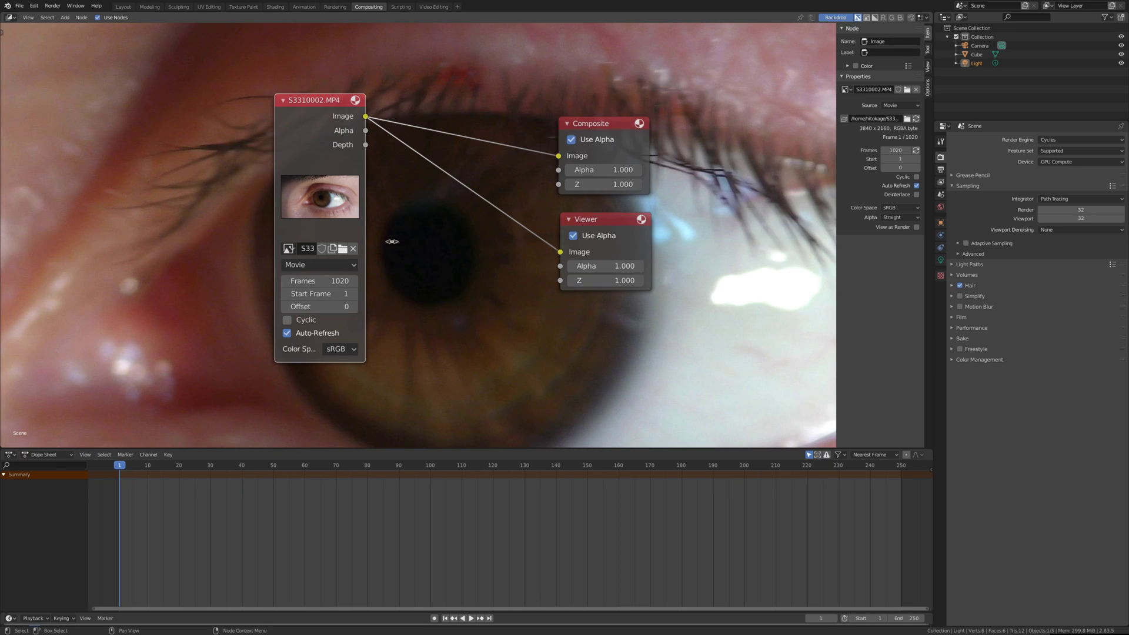
Step: Fit the backdrop image to the view, and reconnect the movie's Image output to the Viewer node
{"action": "left_click", "coordinate": [928, 66]}
{"action": "left_click", "coordinate": [875, 94]}
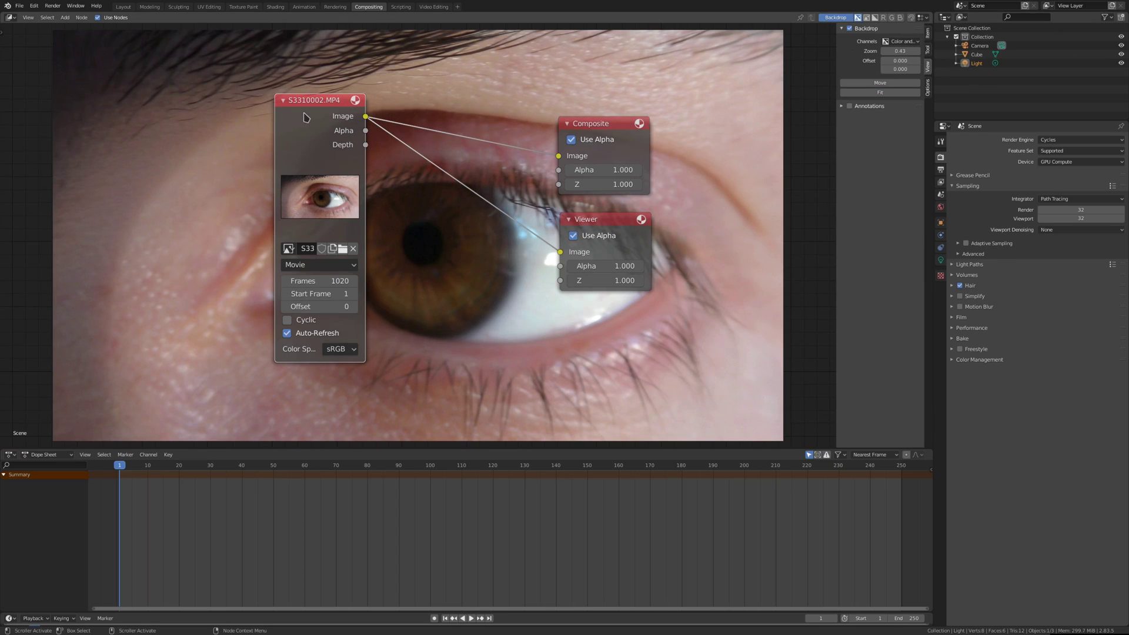
{"action": "left_click_drag", "start_coordinate": [560, 252], "coordinate": [474, 253]}
{"action": "left_click_drag", "start_coordinate": [366, 116], "coordinate": [560, 251]}
Step: Set the movie node's frame offset to 650 and move the node farther from the output nodes
{"action": "left_click", "coordinate": [313, 304]}
{"action": "key", "text": "Return"}
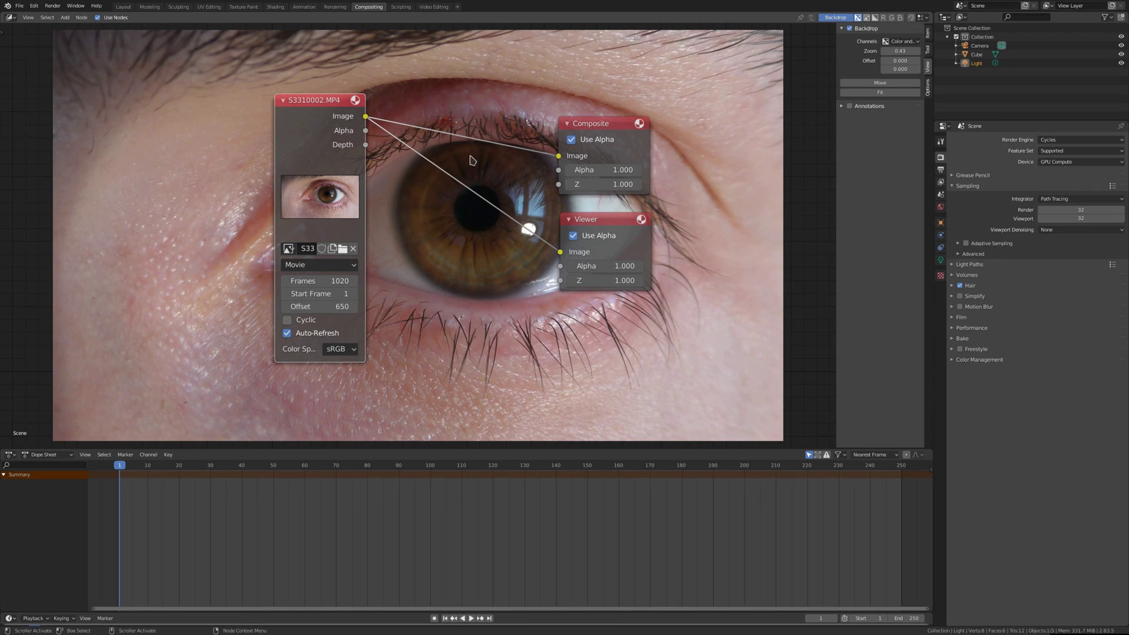
{"action": "left_click_drag", "start_coordinate": [292, 105], "coordinate": [253, 119]}
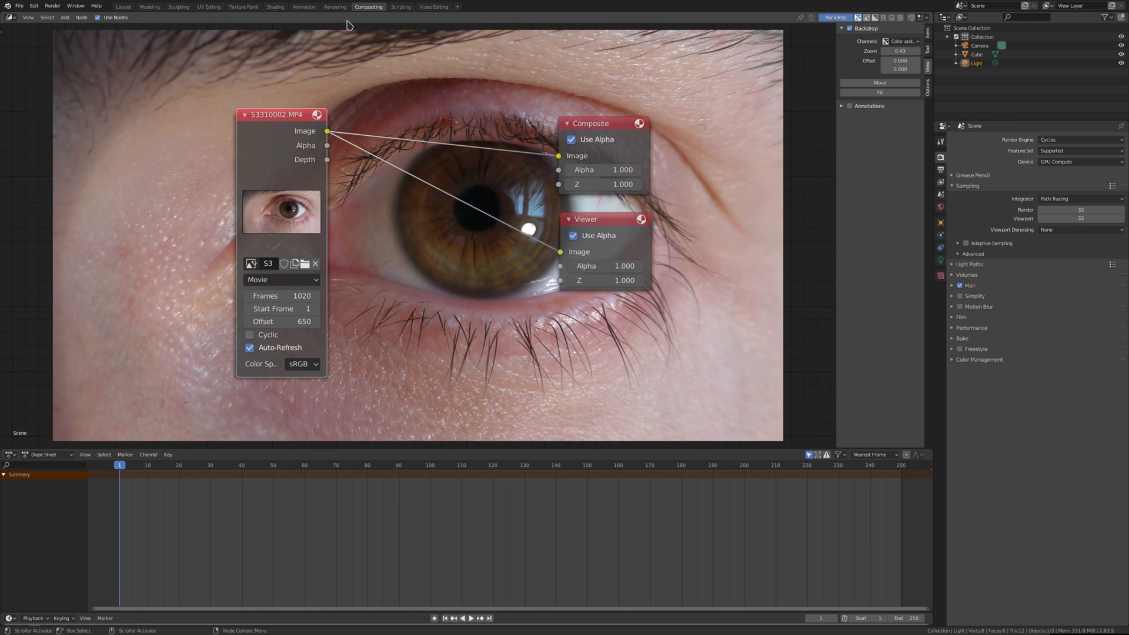
Step: Change the compositor area to the Image Editor and display the Viewer Node image in it
{"action": "left_click", "coordinate": [9, 18]}
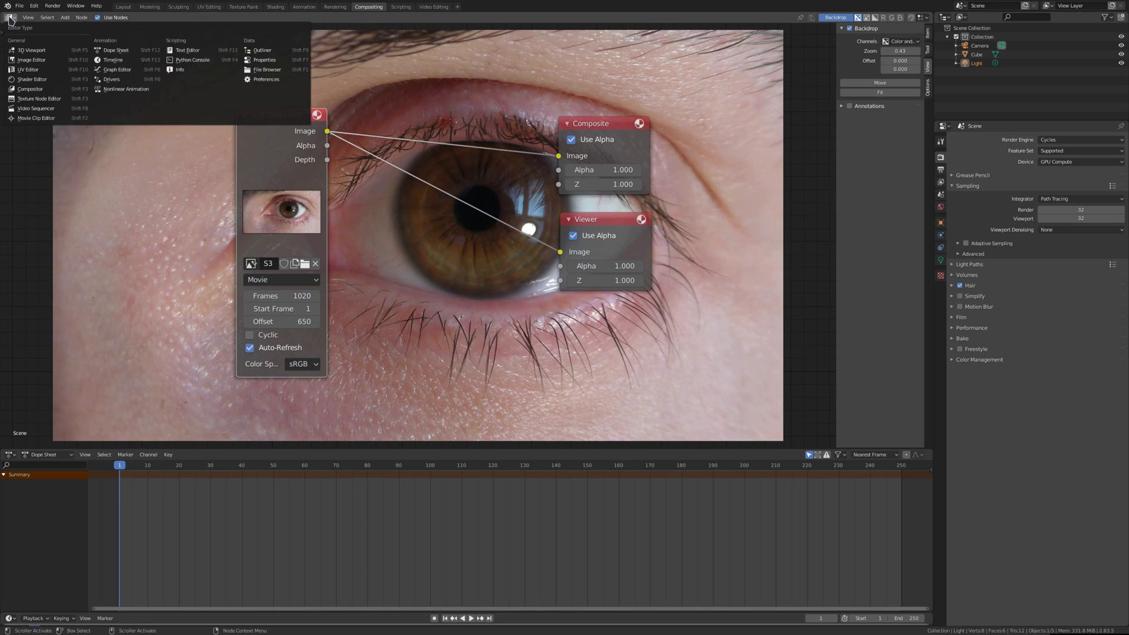
{"action": "left_click", "coordinate": [33, 60]}
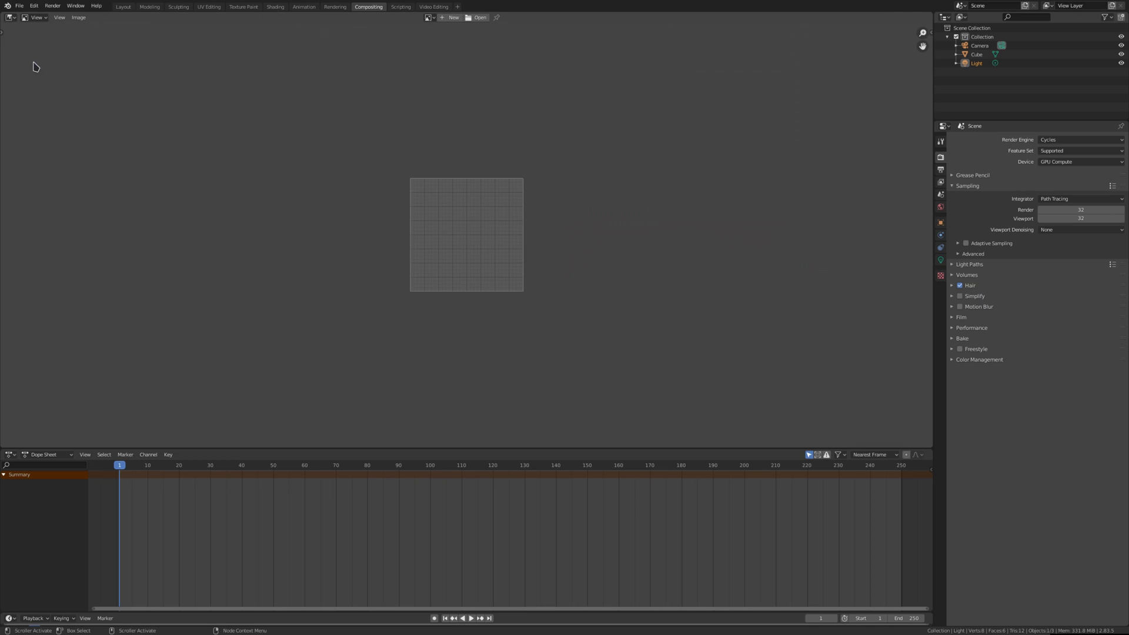
{"action": "left_click", "coordinate": [428, 17]}
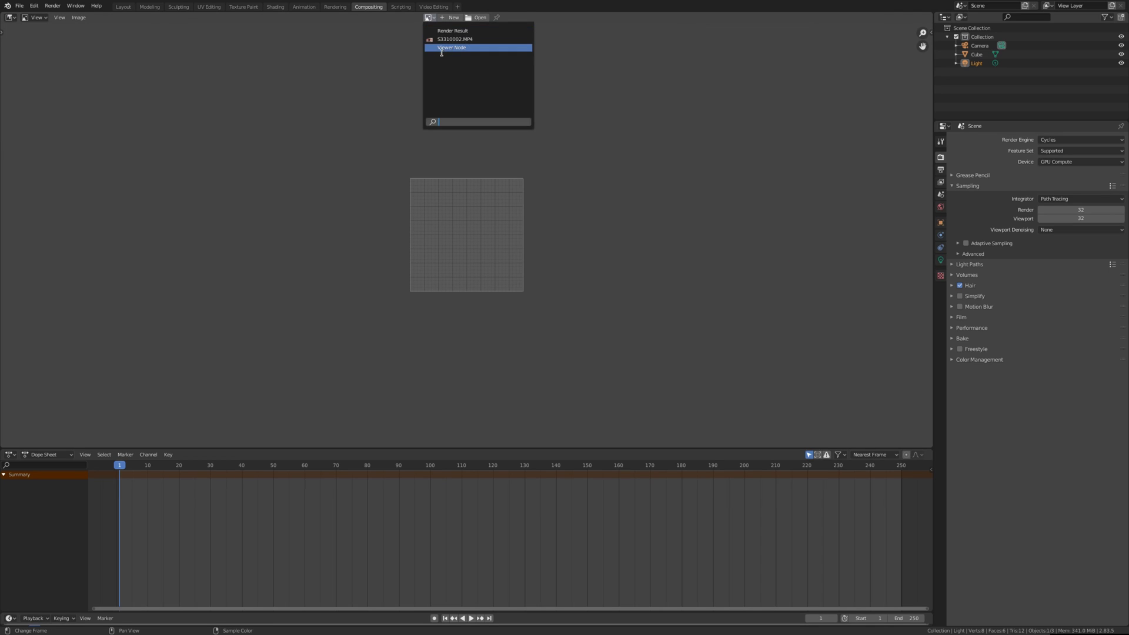
{"action": "left_click", "coordinate": [447, 48]}
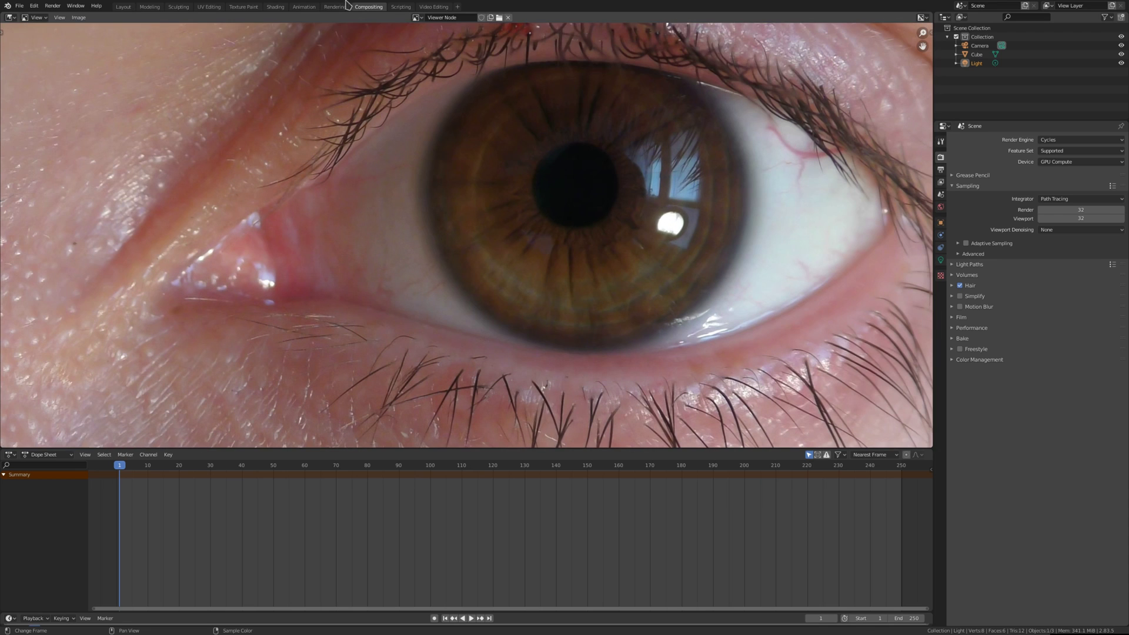
Step: Put the Image Editor in Mask mode and create a new mask
{"action": "left_click", "coordinate": [35, 17]}
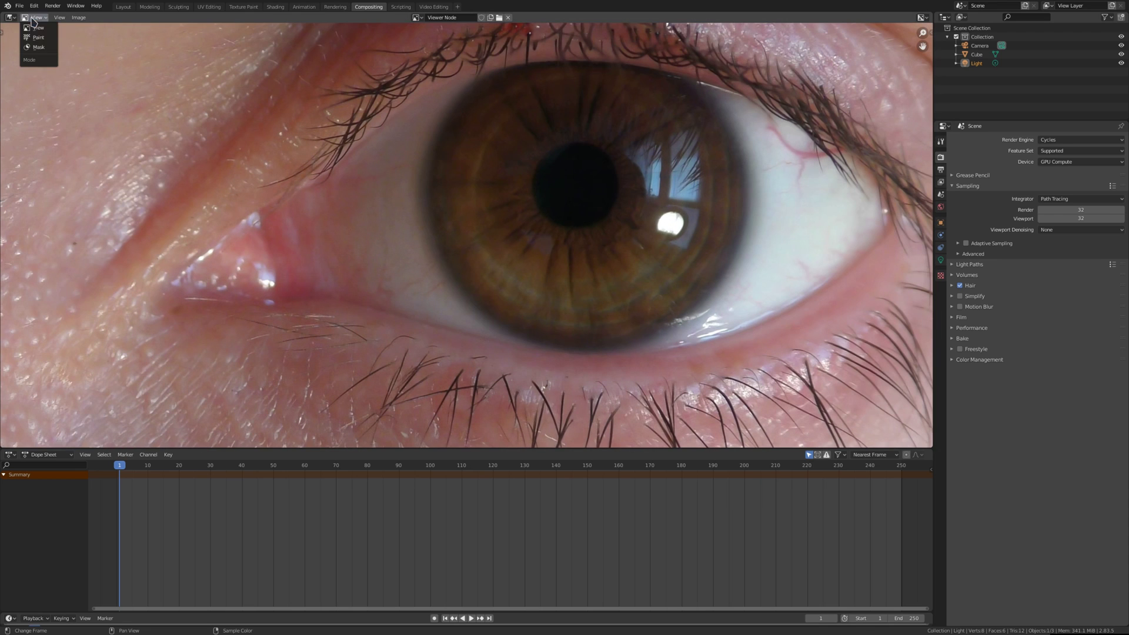
{"action": "left_click", "coordinate": [37, 49]}
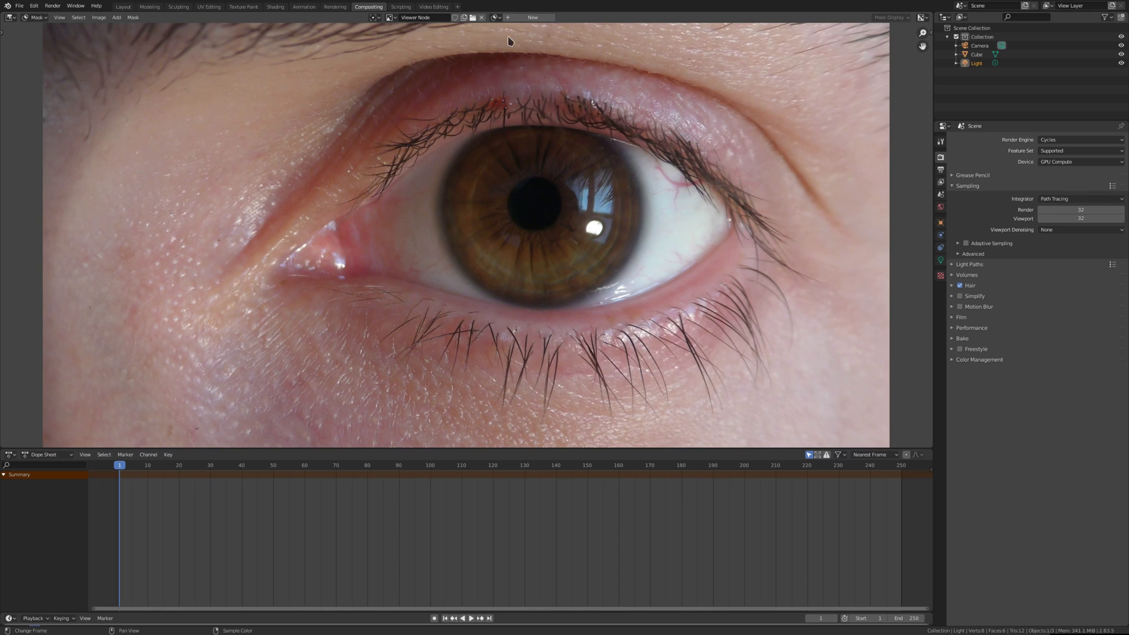
{"action": "left_click", "coordinate": [533, 17]}
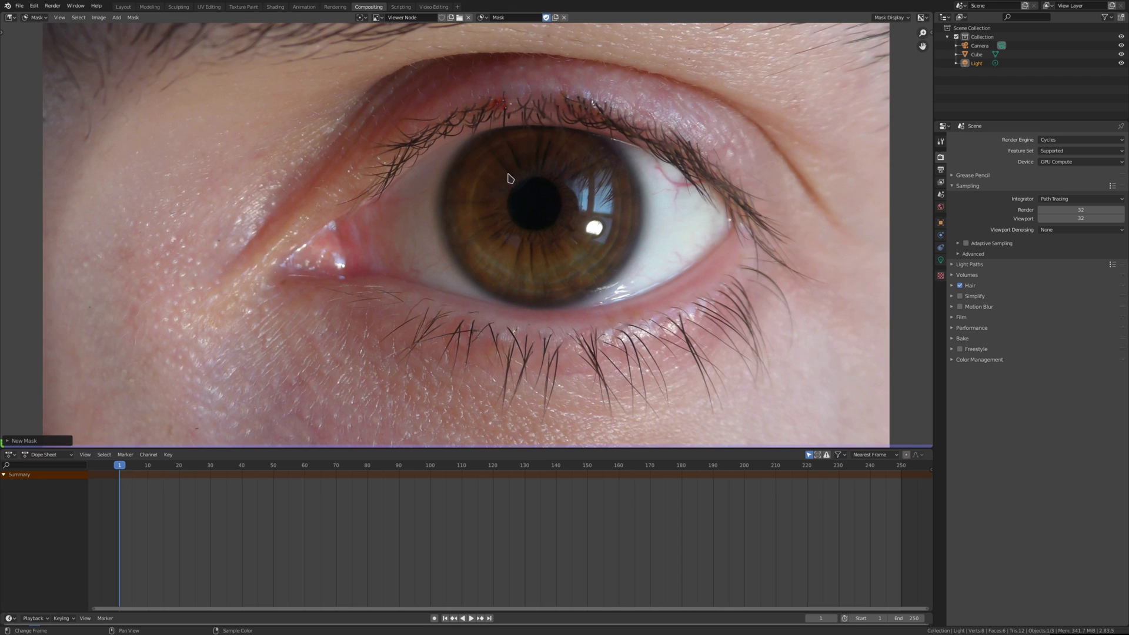
Step: Draw a mask spline with points at the upper and lower edges of the iris, and close the curve
{"action": "key", "text": "ctrl"}
{"action": "left_click", "coordinate": [532, 125], "text": "ctrl"}
{"action": "left_click_drag", "start_coordinate": [533, 311], "coordinate": [527, 447], "text": "ctrl"}
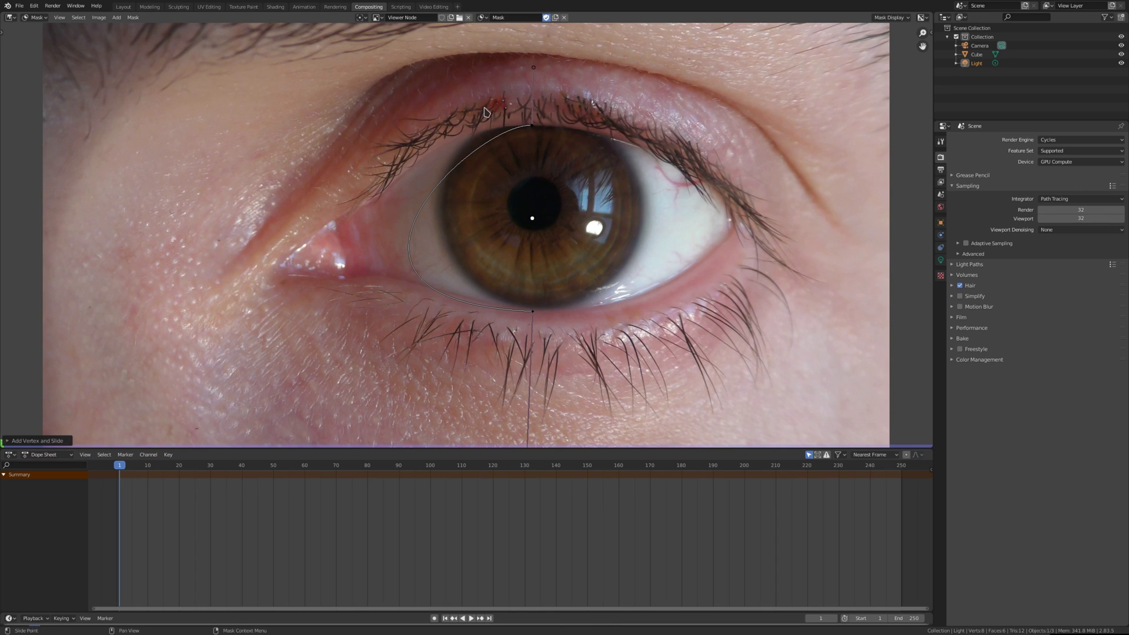
{"action": "left_click", "coordinate": [534, 313]}
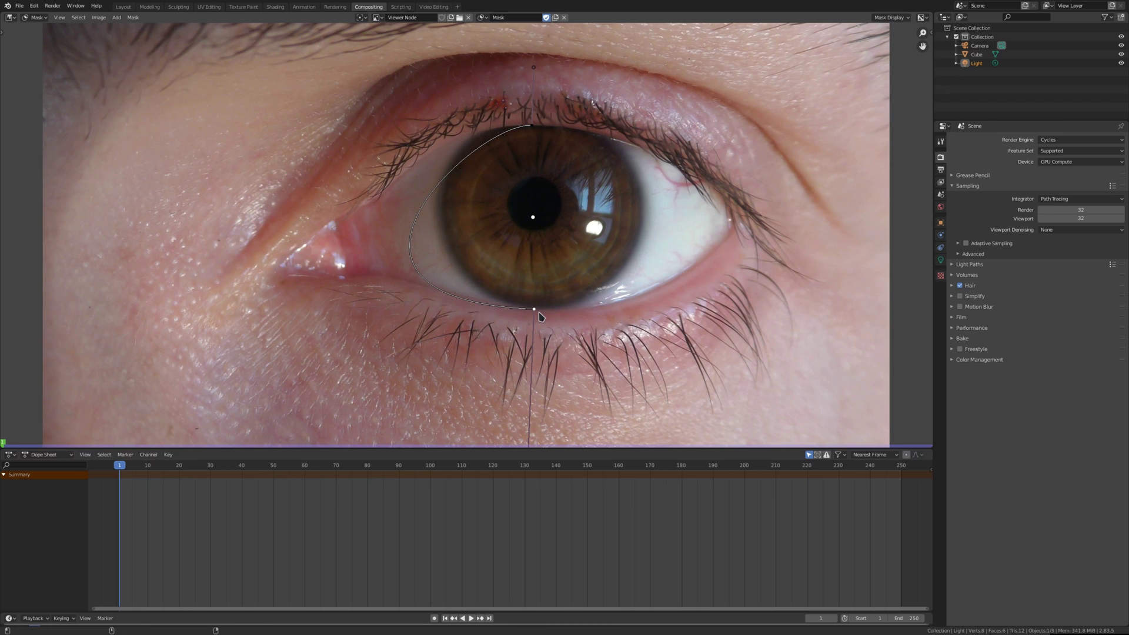
{"action": "key", "text": "alt+c"}
Step: Lengthen the upper mask point's handle and shorten the lower point's handle to bring the curve closer to the iris
{"action": "left_click_drag", "start_coordinate": [533, 67], "coordinate": [523, 44]}
{"action": "scroll", "coordinate": [520, 378], "scroll_direction": "down", "scroll_amount": 2}
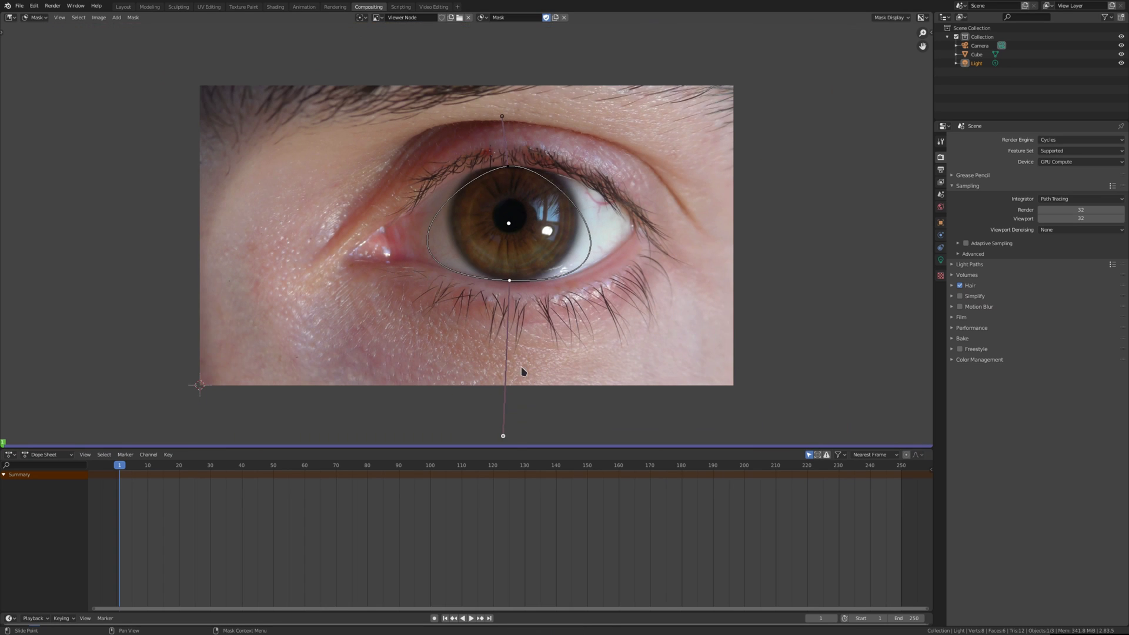
{"action": "left_click_drag", "start_coordinate": [503, 438], "coordinate": [510, 360]}
{"action": "scroll", "coordinate": [485, 184], "scroll_direction": "up", "scroll_amount": 2}
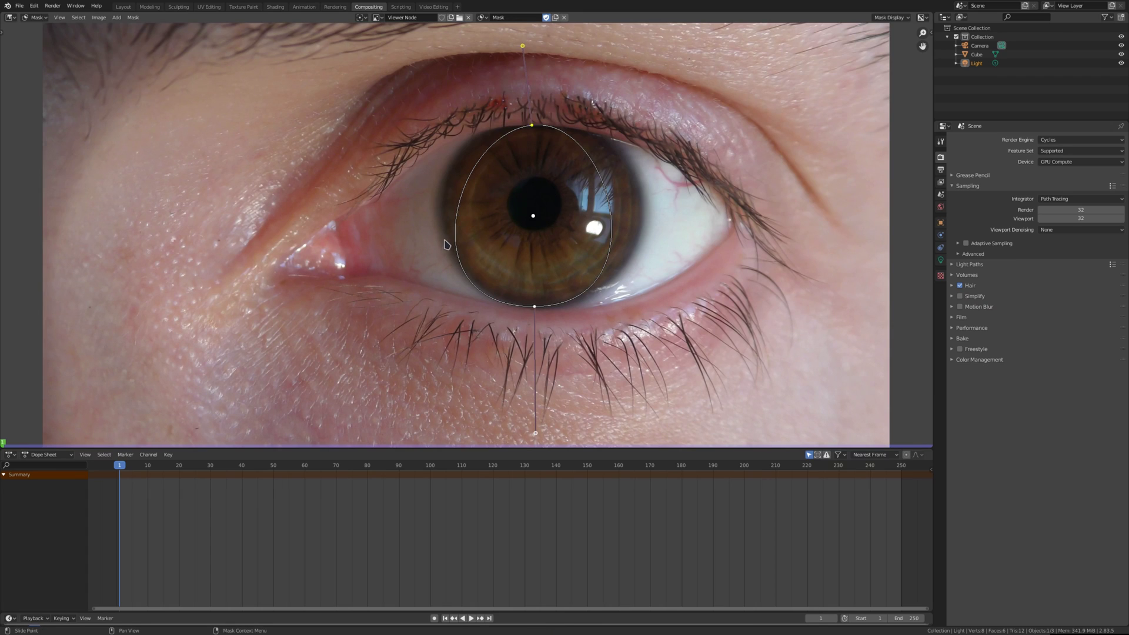
Step: Add a mask point at the iris's left edge, and shift the upper and lower points and handles to fit the outline
{"action": "left_click_drag", "start_coordinate": [455, 223], "coordinate": [432, 209], "text": "ctrl"}
{"action": "left_click_drag", "start_coordinate": [533, 126], "coordinate": [556, 125]}
{"action": "left_click_drag", "start_coordinate": [547, 45], "coordinate": [568, 28]}
{"action": "left_click_drag", "start_coordinate": [535, 307], "coordinate": [554, 305]}
{"action": "left_click_drag", "start_coordinate": [556, 436], "coordinate": [574, 424]}
{"action": "left_click_drag", "start_coordinate": [554, 305], "coordinate": [561, 303]}
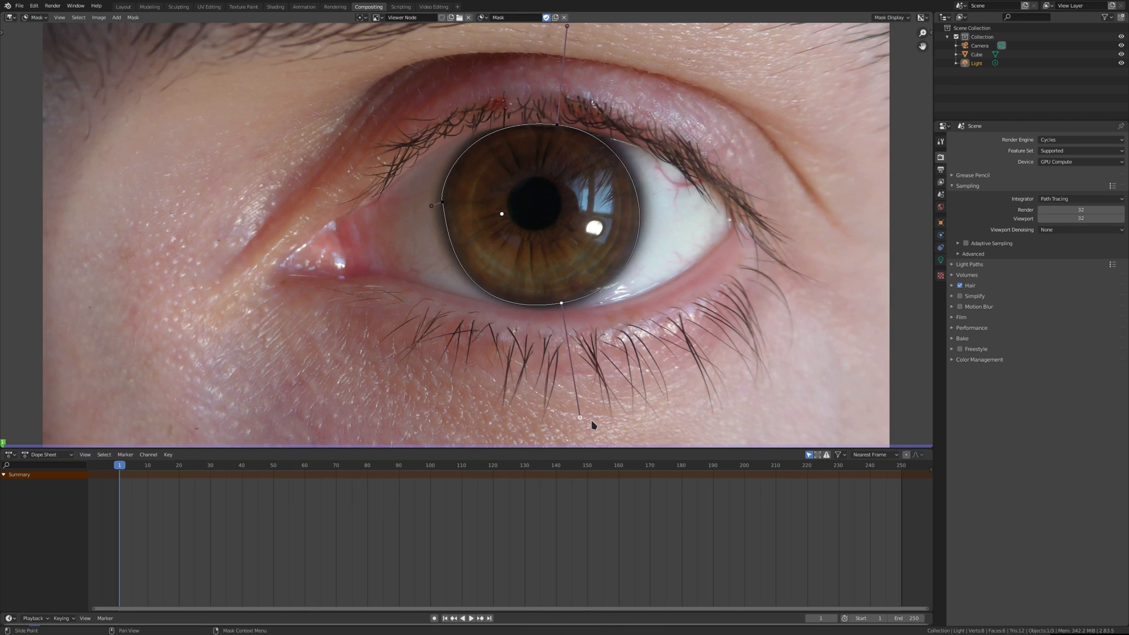
Step: Fine-tune the mask's lower handle and its left and upper points so the curve follows the iris edge
{"action": "left_click_drag", "start_coordinate": [580, 417], "coordinate": [587, 412]}
{"action": "mouse_move", "coordinate": [454, 206]}
{"action": "left_mouse_down"}
{"action": "mouse_move", "coordinate": [407, 210]}
{"action": "mouse_move", "coordinate": [445, 205]}
{"action": "left_mouse_up"}
{"action": "left_click_drag", "start_coordinate": [556, 126], "coordinate": [563, 125]}
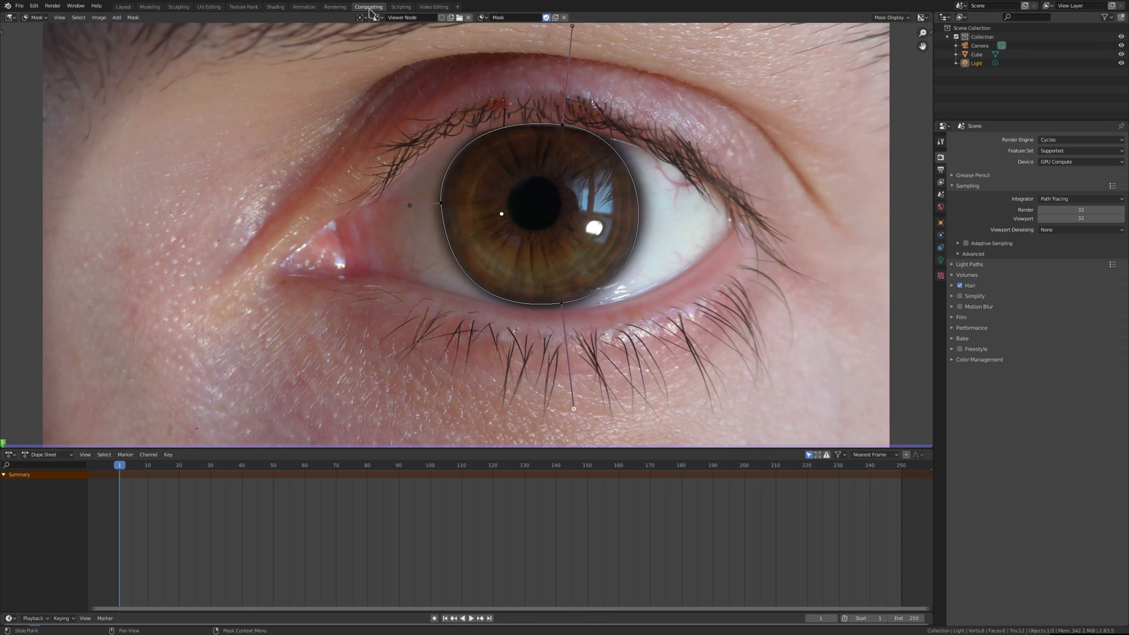
Step: Switch the mask view back to the Compositor and add a Mask input node
{"action": "left_click", "coordinate": [11, 17]}
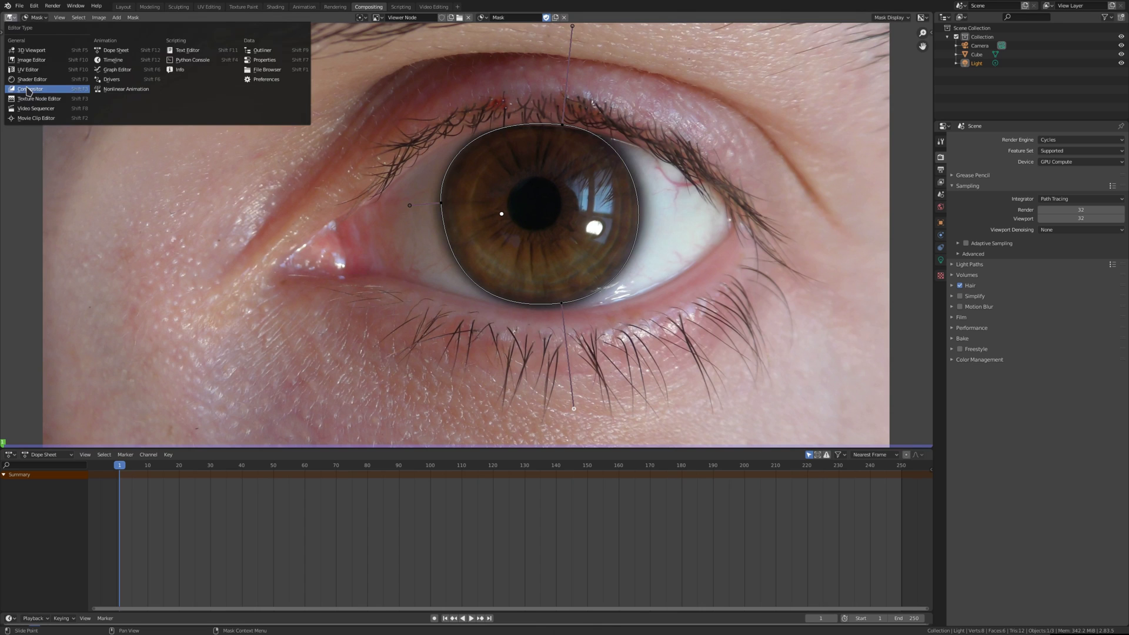
{"action": "left_click", "coordinate": [28, 89]}
{"action": "left_click", "coordinate": [66, 17]}
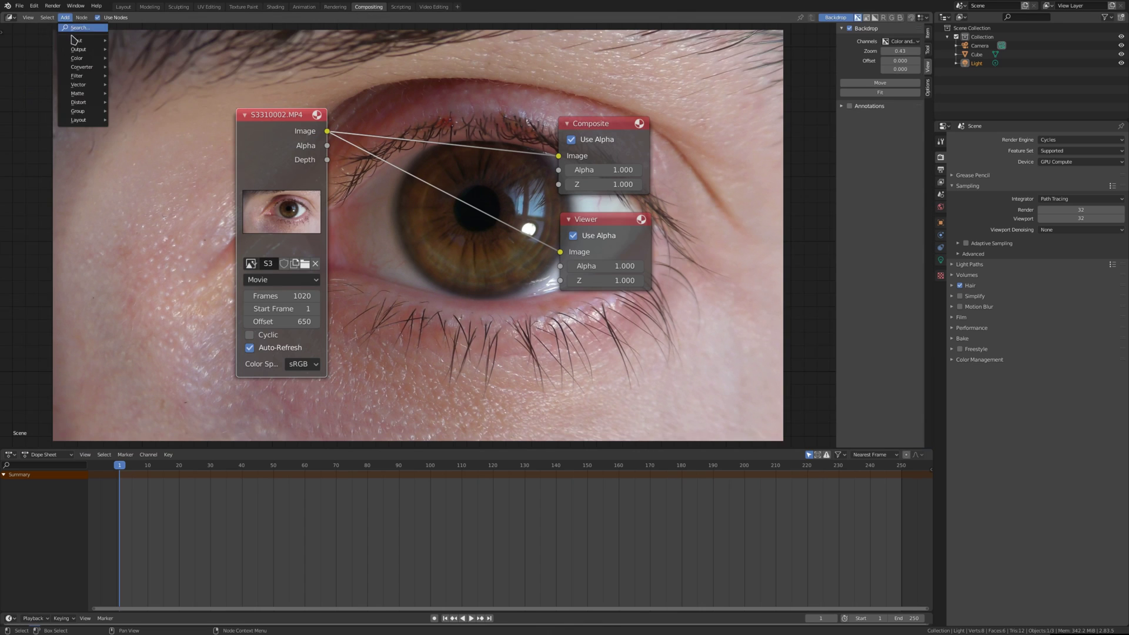
{"action": "mouse_move", "coordinate": [75, 47]}
{"action": "left_click", "coordinate": [120, 53]}
{"action": "key", "text": "Escape"}
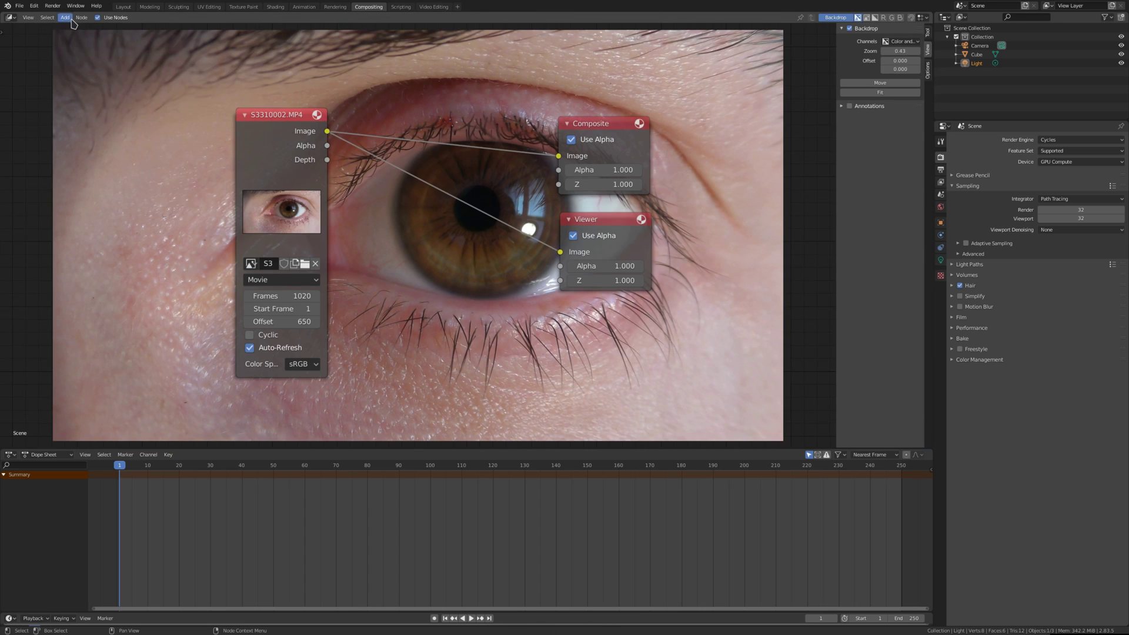
{"action": "left_click", "coordinate": [65, 17]}
{"action": "mouse_move", "coordinate": [76, 40]}
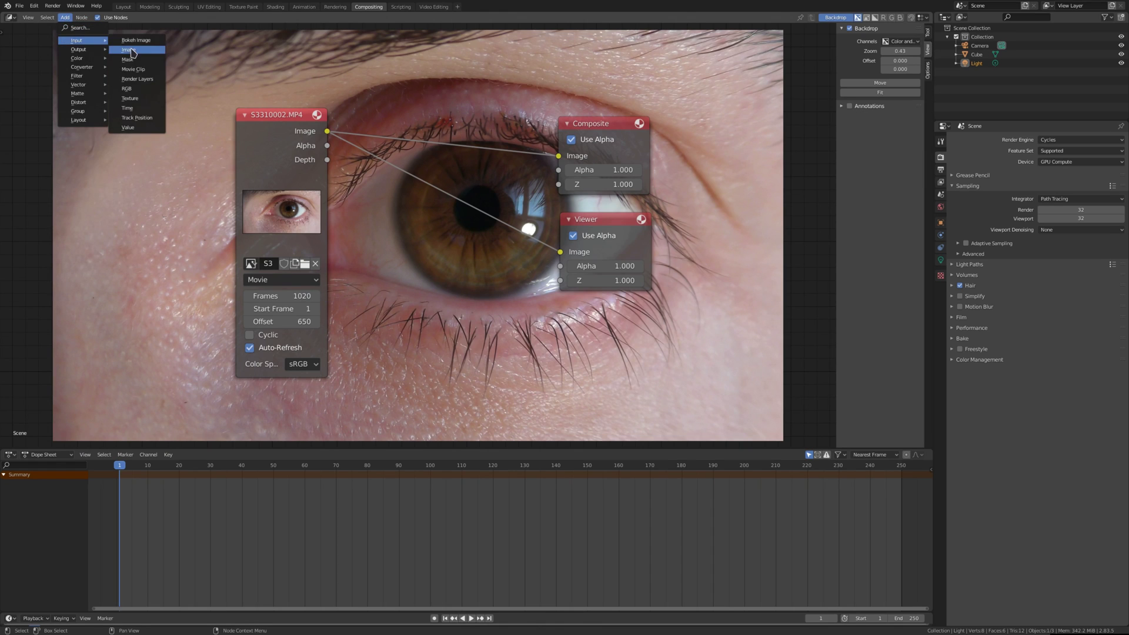
{"action": "left_click", "coordinate": [126, 58]}
{"action": "left_click", "coordinate": [353, 26]}
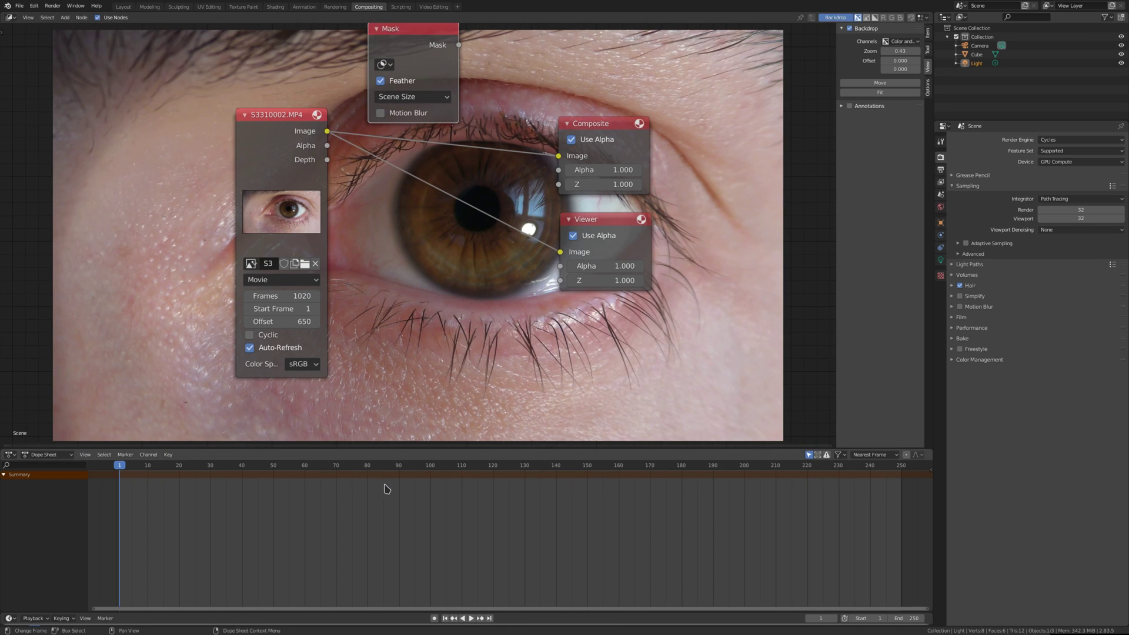
Step: Assign the iris mask to the Mask node and place the node below the other nodes
{"action": "left_click", "coordinate": [383, 63]}
{"action": "left_click", "coordinate": [388, 82]}
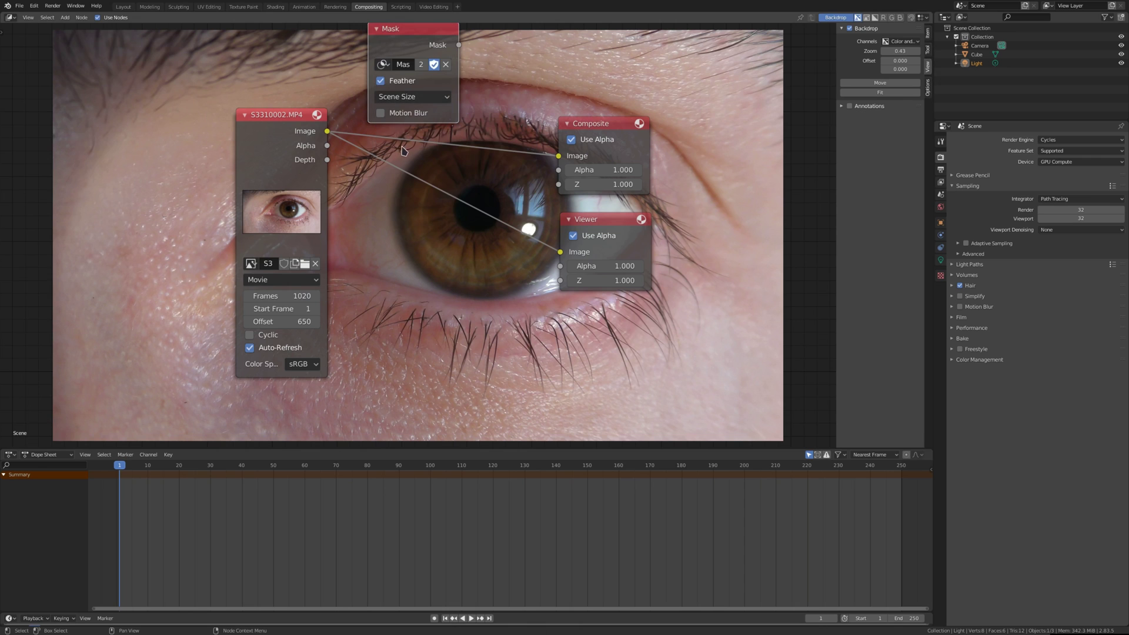
{"action": "mouse_move", "coordinate": [396, 34]}
{"action": "middle_mouse_down"}
{"action": "mouse_move", "coordinate": [430, 162]}
{"action": "mouse_move", "coordinate": [391, 24]}
{"action": "middle_mouse_up"}
{"action": "left_click_drag", "start_coordinate": [380, 32], "coordinate": [358, 371]}
Step: Insert a Mix color node on the link between the movie node and the Viewer
{"action": "left_click", "coordinate": [65, 17]}
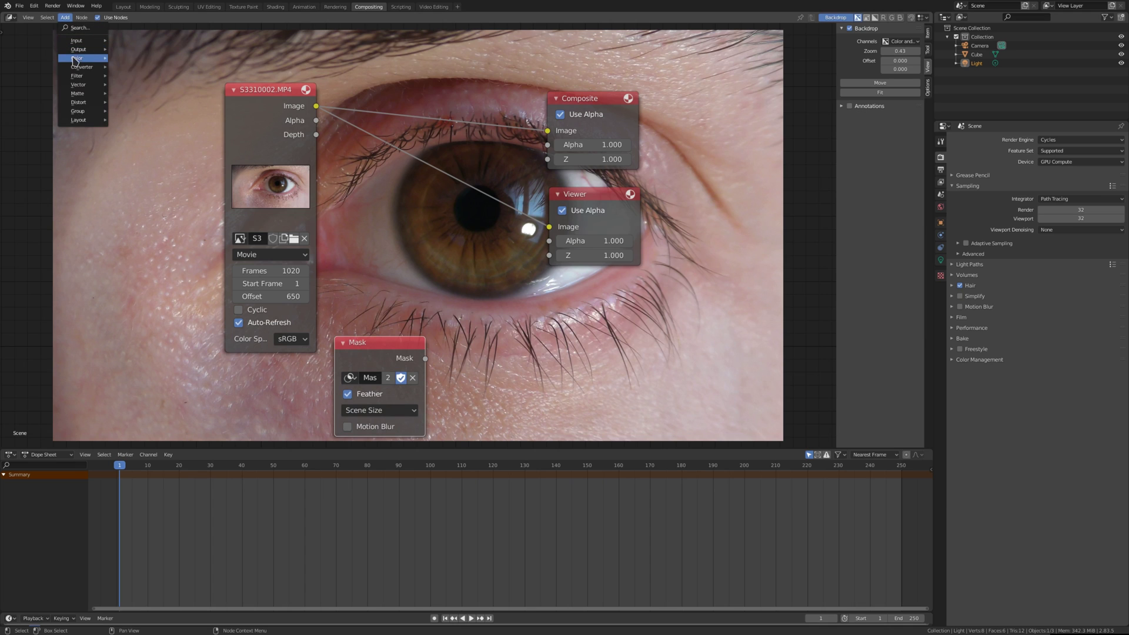
{"action": "mouse_move", "coordinate": [77, 58]}
{"action": "left_click", "coordinate": [126, 136]}
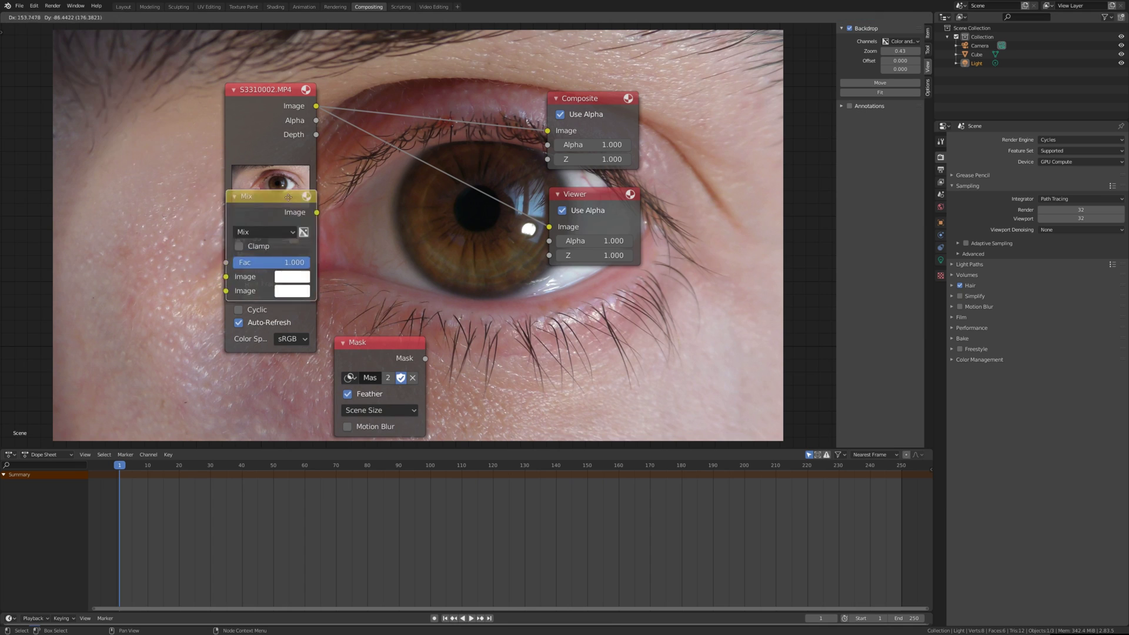
{"action": "left_click", "coordinate": [444, 227]}
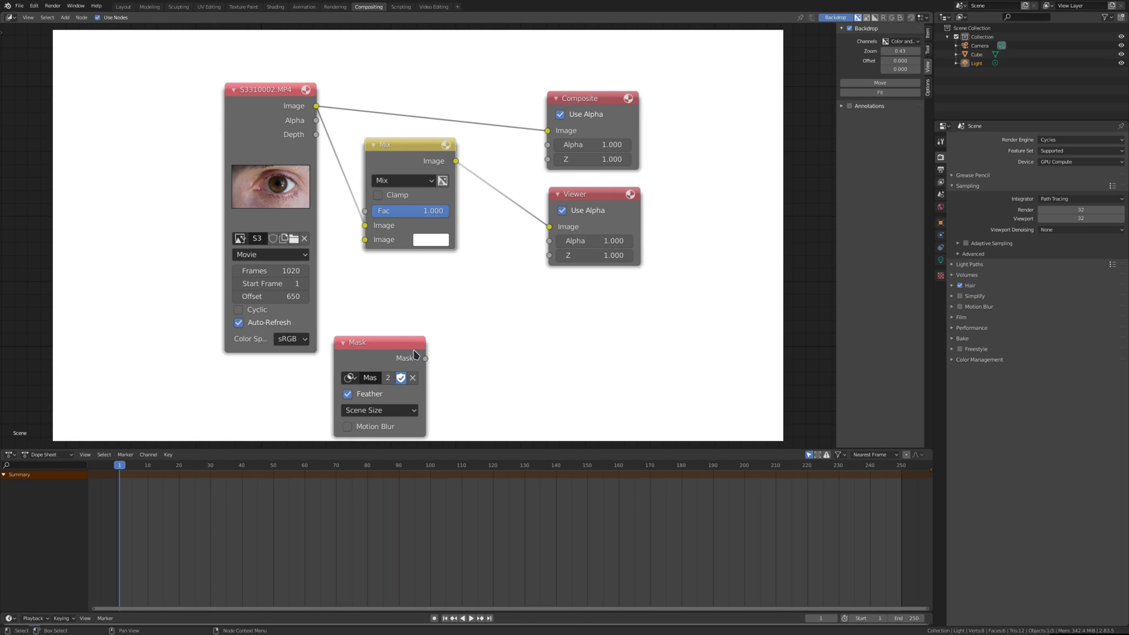
Step: Align the Mask node under the Mix node and connect its output to the Mix node's Fac input
{"action": "left_click_drag", "start_coordinate": [415, 340], "coordinate": [447, 324]}
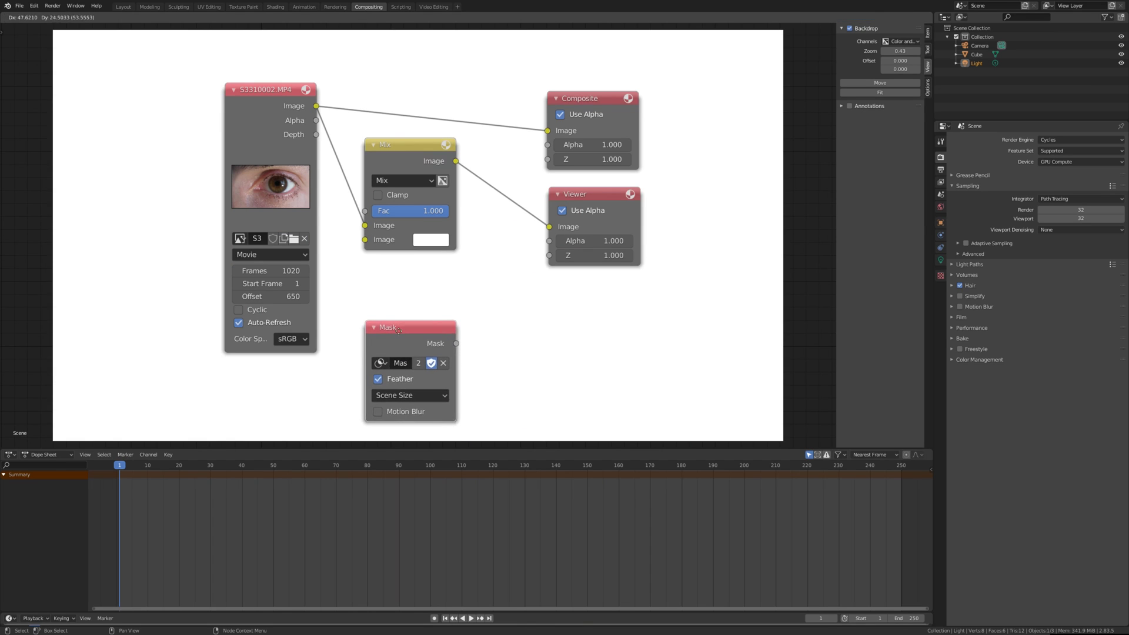
{"action": "left_click", "coordinate": [388, 180]}
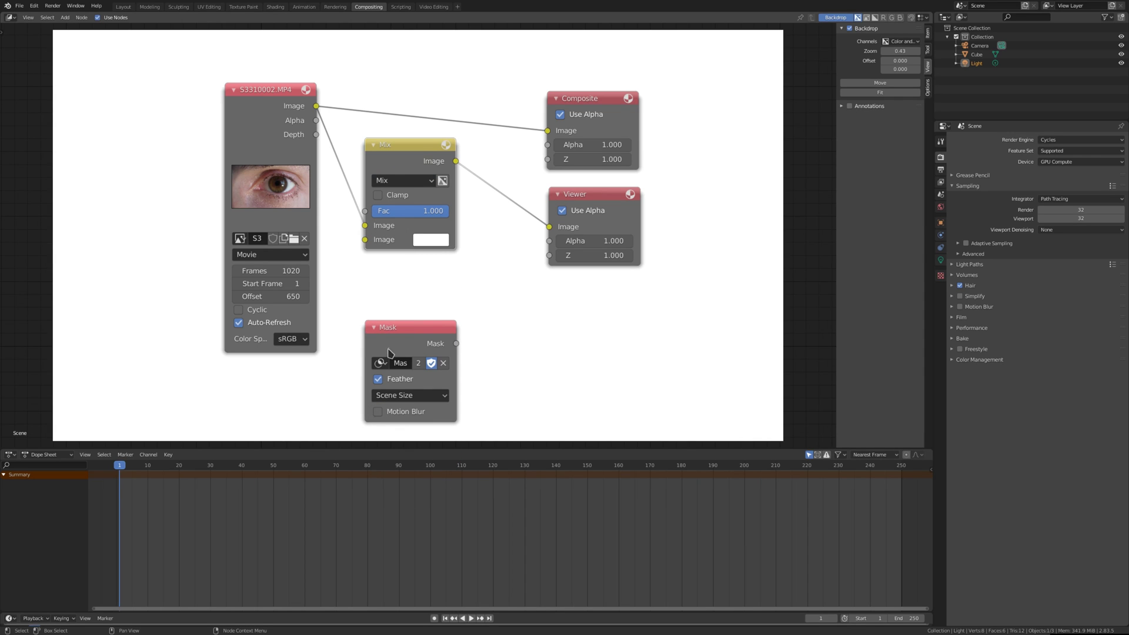
{"action": "left_click_drag", "start_coordinate": [456, 343], "coordinate": [366, 210]}
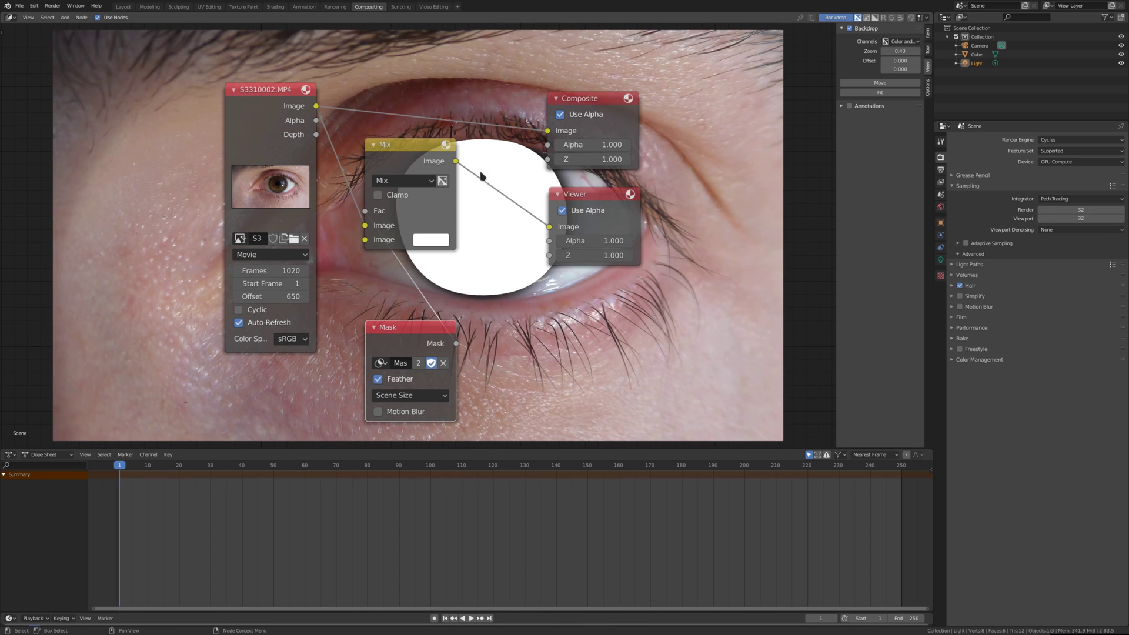
{"action": "scroll", "coordinate": [480, 174], "scroll_direction": "up", "scroll_amount": 5}
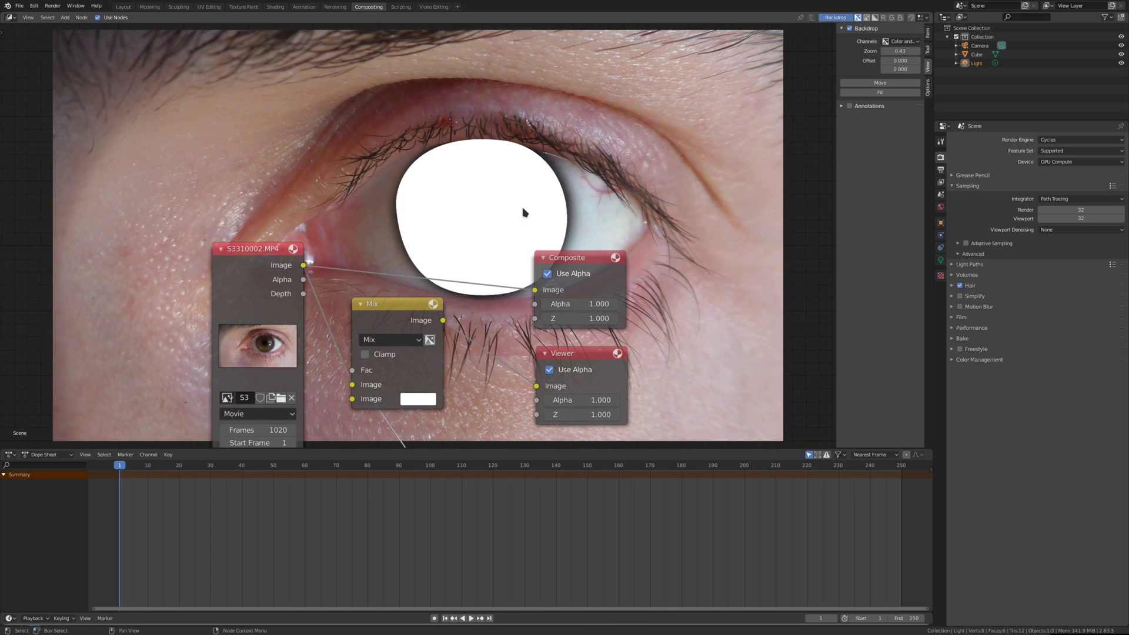
{"action": "scroll", "coordinate": [372, 335], "scroll_direction": "down", "scroll_amount": 1, "text": "shift"}
{"action": "scroll", "coordinate": [372, 336], "scroll_direction": "down", "scroll_amount": 5, "text": "shift"}
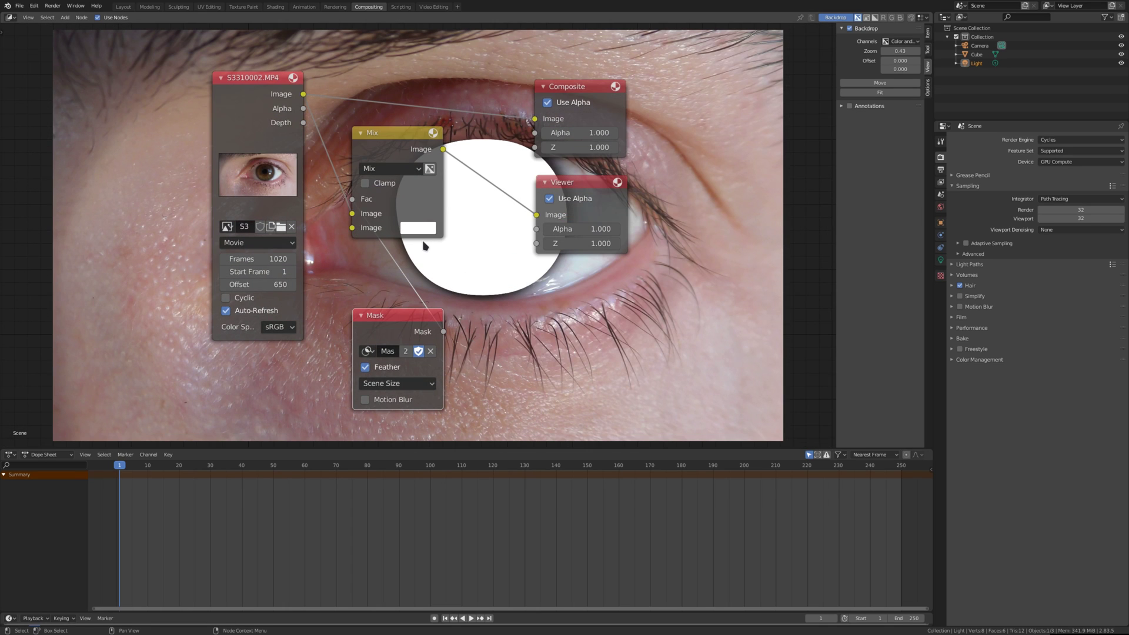
Step: Move the movie node away from the Mix node and connect its image output to Mix's second image input
{"action": "left_click", "coordinate": [411, 229]}
{"action": "middle_click_drag", "start_coordinate": [352, 235], "coordinate": [429, 247]}
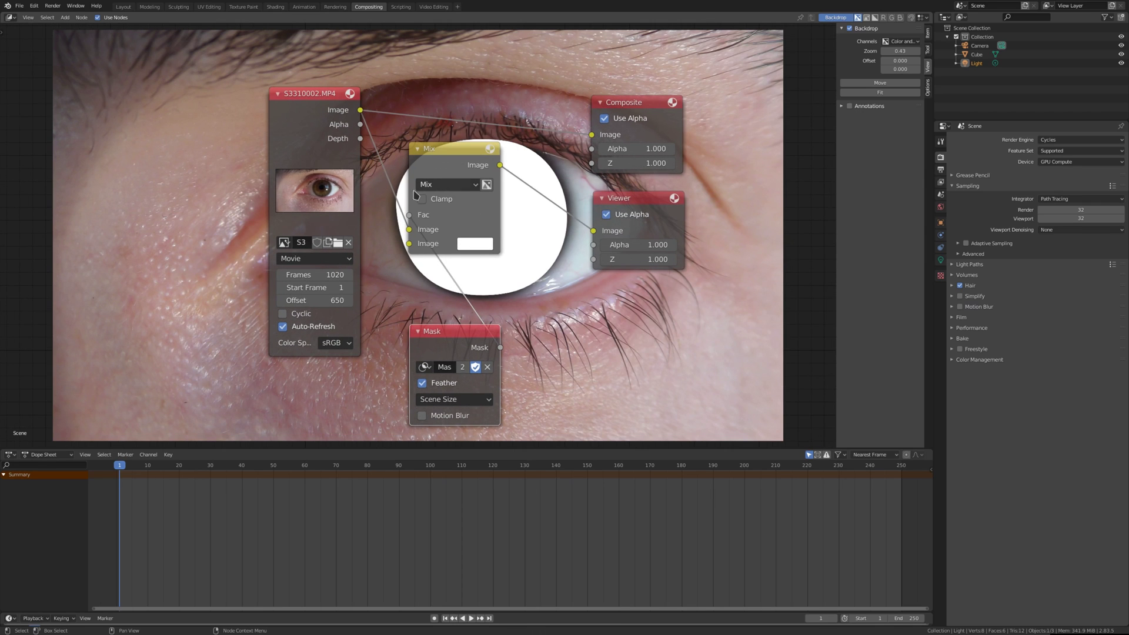
{"action": "key", "text": "g"}
{"action": "left_click", "coordinate": [202, 131]}
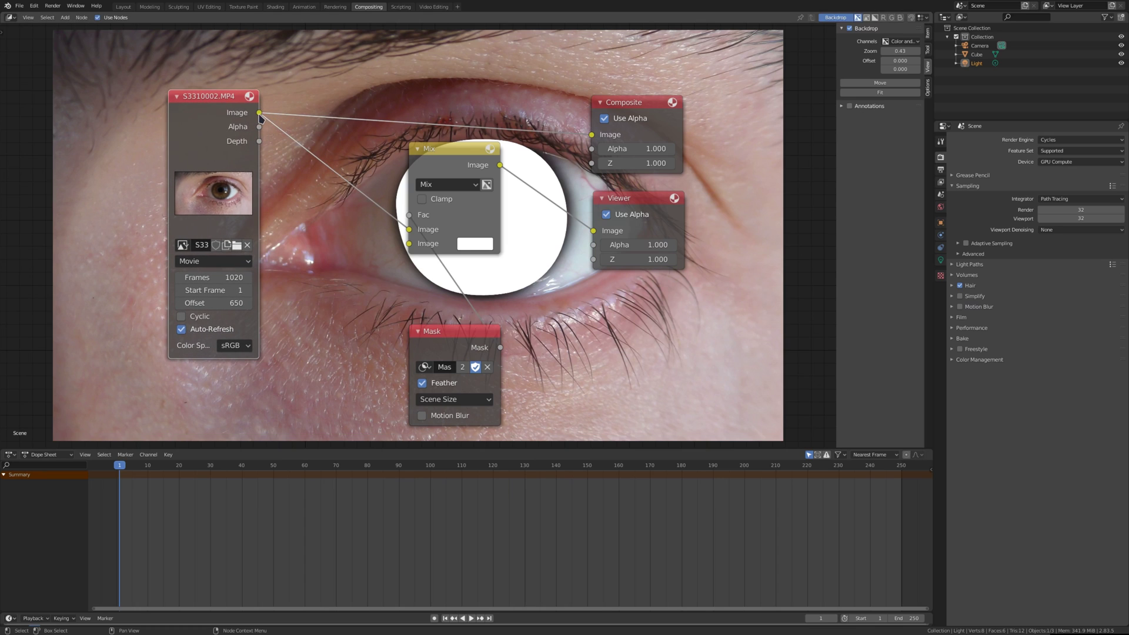
{"action": "left_click_drag", "start_coordinate": [259, 113], "coordinate": [412, 254]}
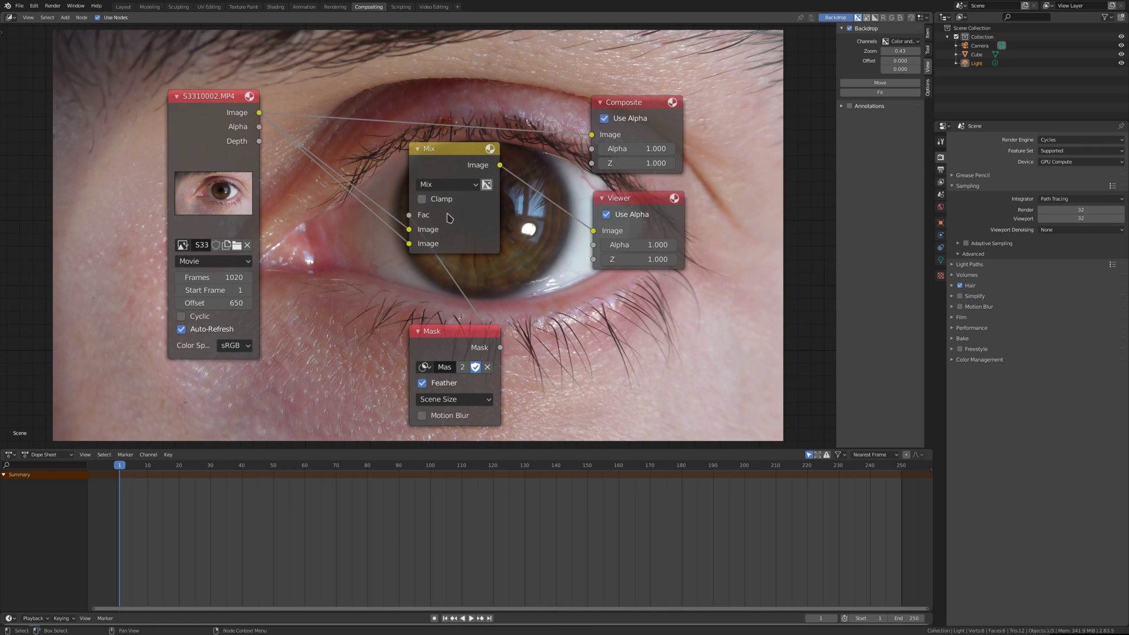
Step: Insert a Color Balance node between the movie node and the Mix node's second image input
{"action": "left_click", "coordinate": [66, 17]}
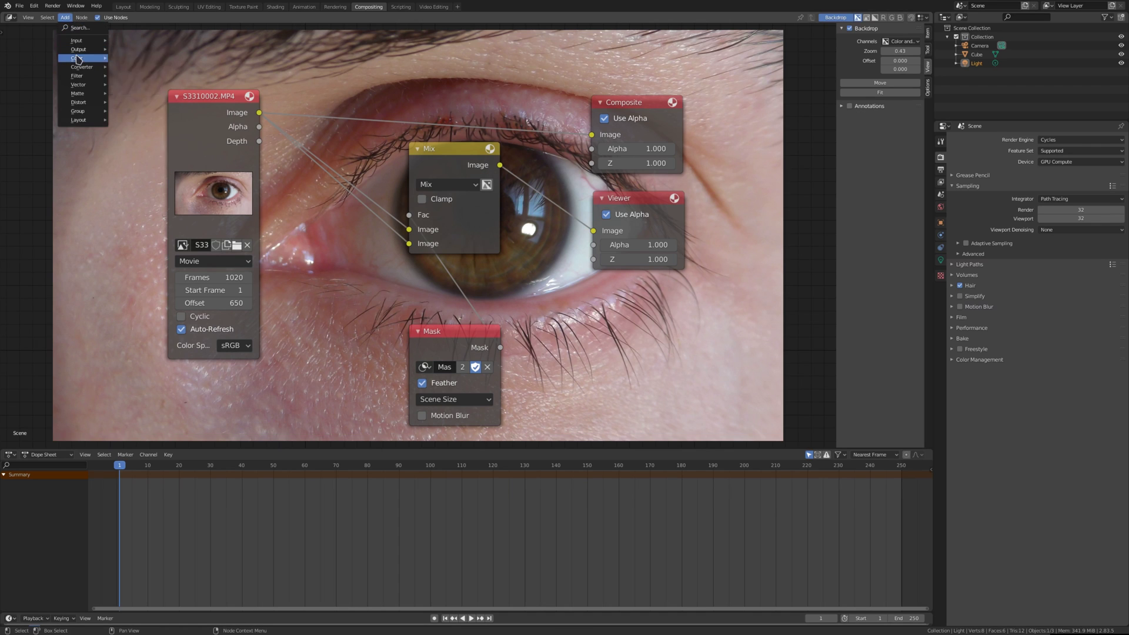
{"action": "mouse_move", "coordinate": [82, 59]}
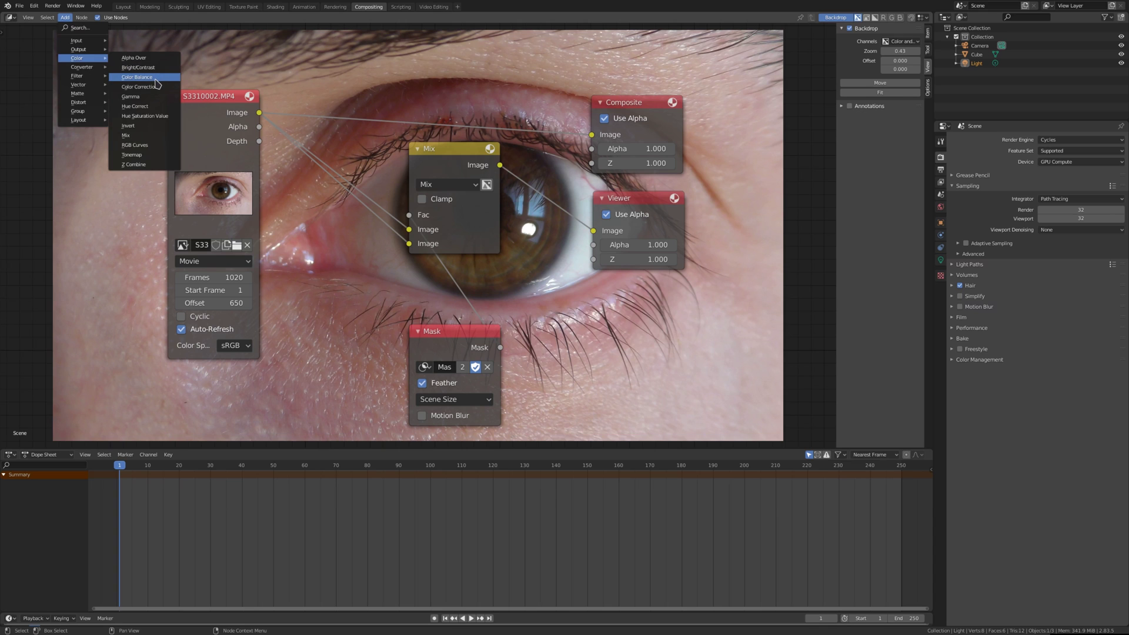
{"action": "left_click", "coordinate": [147, 79]}
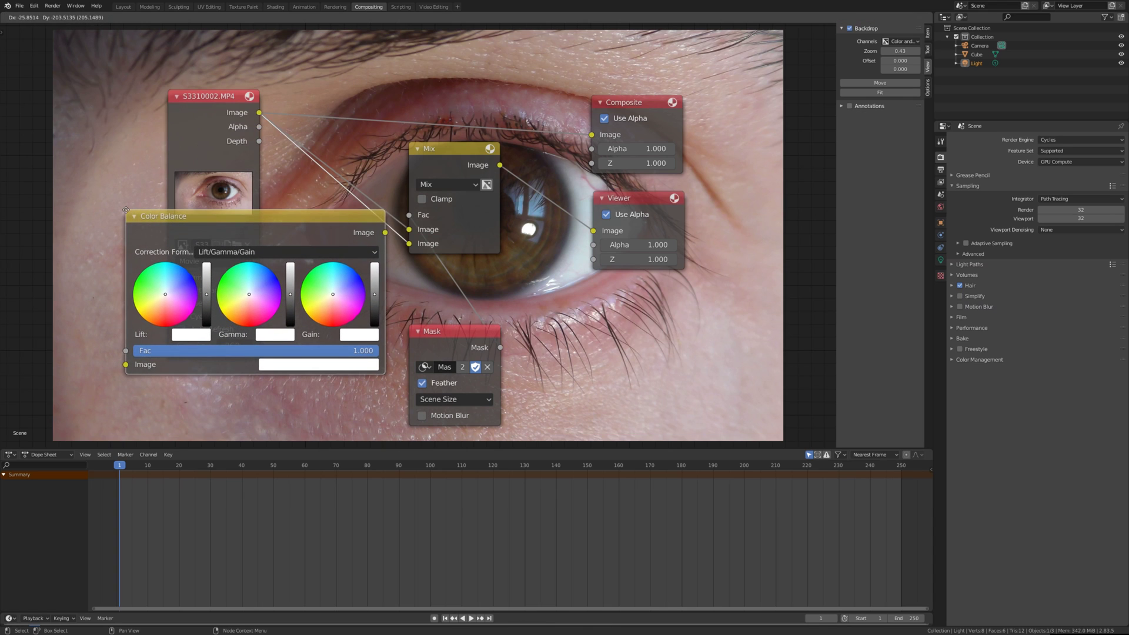
{"action": "left_click", "coordinate": [126, 210]}
Step: Spread out the movie and Color Balance nodes, and bring the Mask node closer beneath the Mix node
{"action": "left_click_drag", "start_coordinate": [190, 112], "coordinate": [22, 131]}
{"action": "left_click_drag", "start_coordinate": [260, 221], "coordinate": [240, 235]}
{"action": "middle_click_drag", "start_coordinate": [397, 245], "coordinate": [409, 192]}
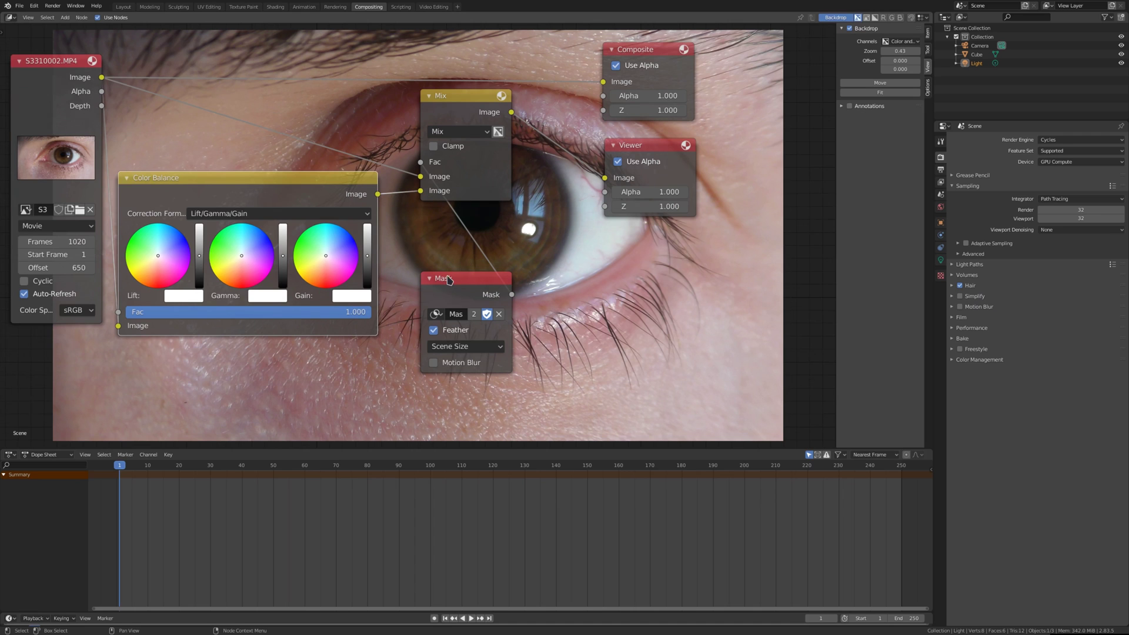
{"action": "left_click_drag", "start_coordinate": [448, 280], "coordinate": [451, 243]}
{"action": "middle_click_drag", "start_coordinate": [477, 220], "coordinate": [425, 271]}
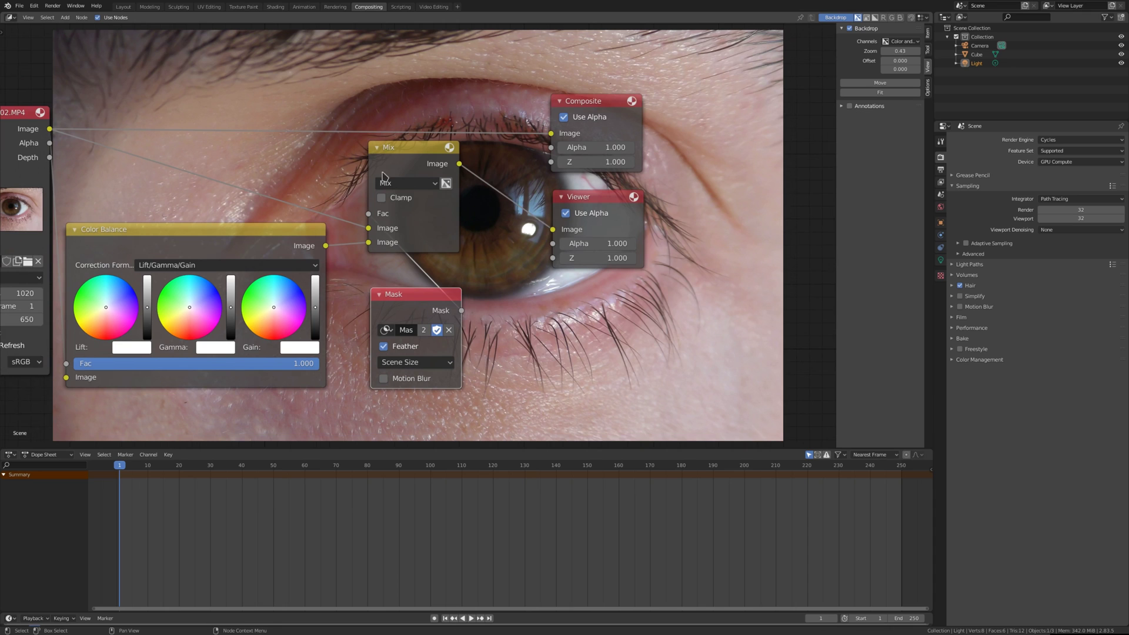
Step: Tint the Color Balance node's lift, gamma and gain towards red, and slightly raise the gamma and gain brightness
{"action": "middle_click_drag", "start_coordinate": [143, 332], "coordinate": [191, 204]}
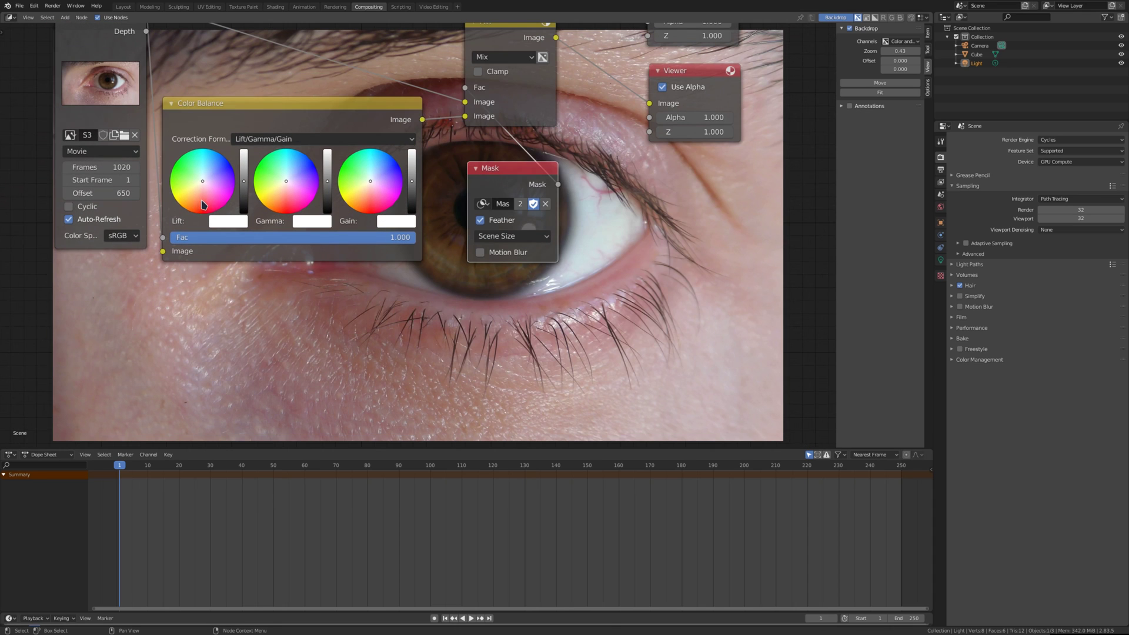
{"action": "left_click", "coordinate": [204, 204]}
{"action": "middle_click_drag", "start_coordinate": [232, 270], "coordinate": [312, 459]}
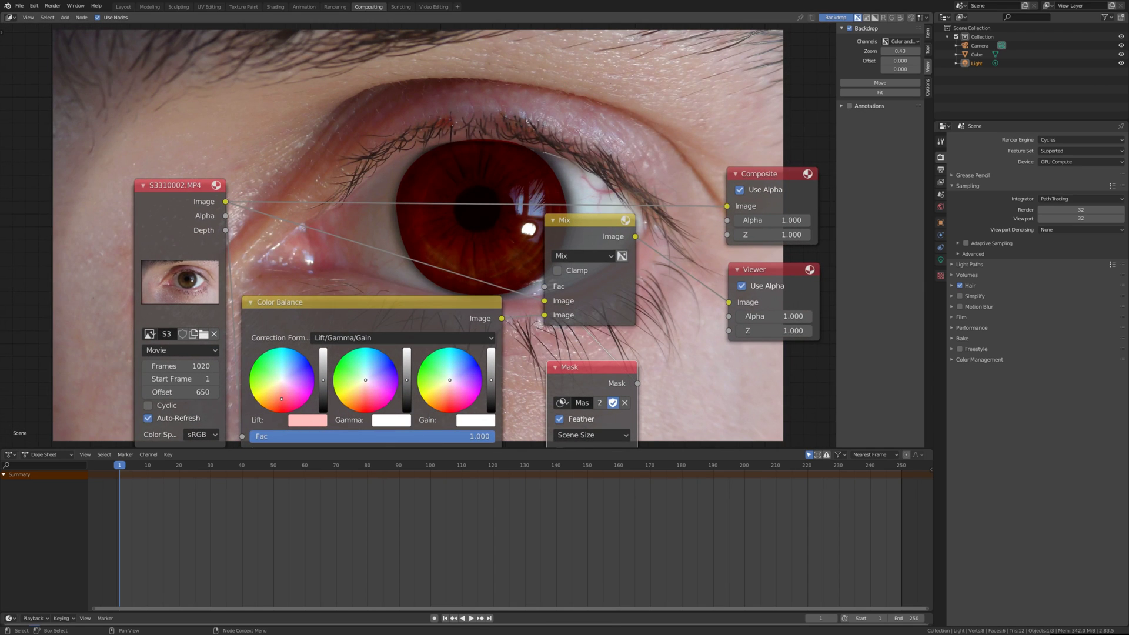
{"action": "left_click", "coordinate": [364, 395]}
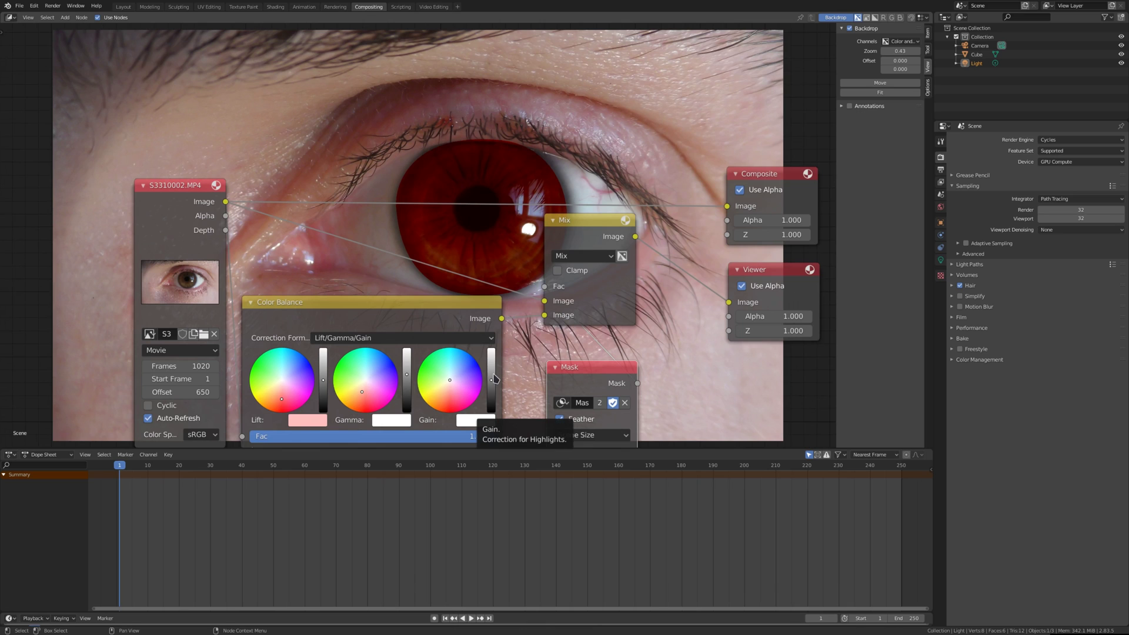
{"action": "left_click_drag", "start_coordinate": [493, 383], "coordinate": [494, 379]}
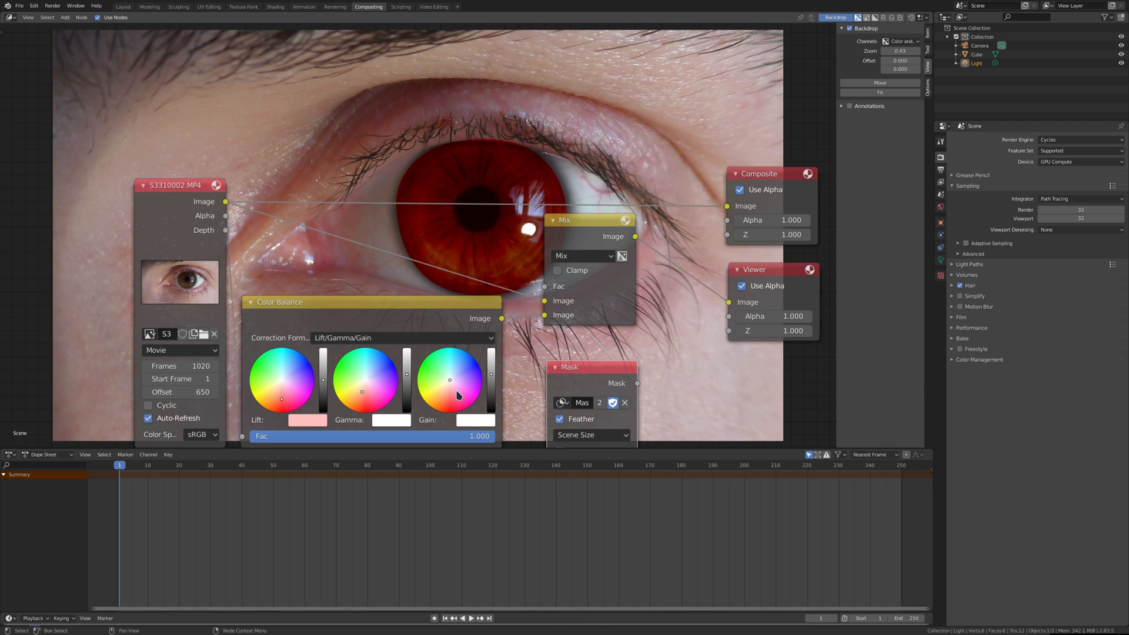
{"action": "scroll", "coordinate": [458, 395], "scroll_direction": "up", "scroll_amount": 1, "text": "ctrl"}
{"action": "middle_click_drag", "start_coordinate": [581, 344], "coordinate": [263, 99]}
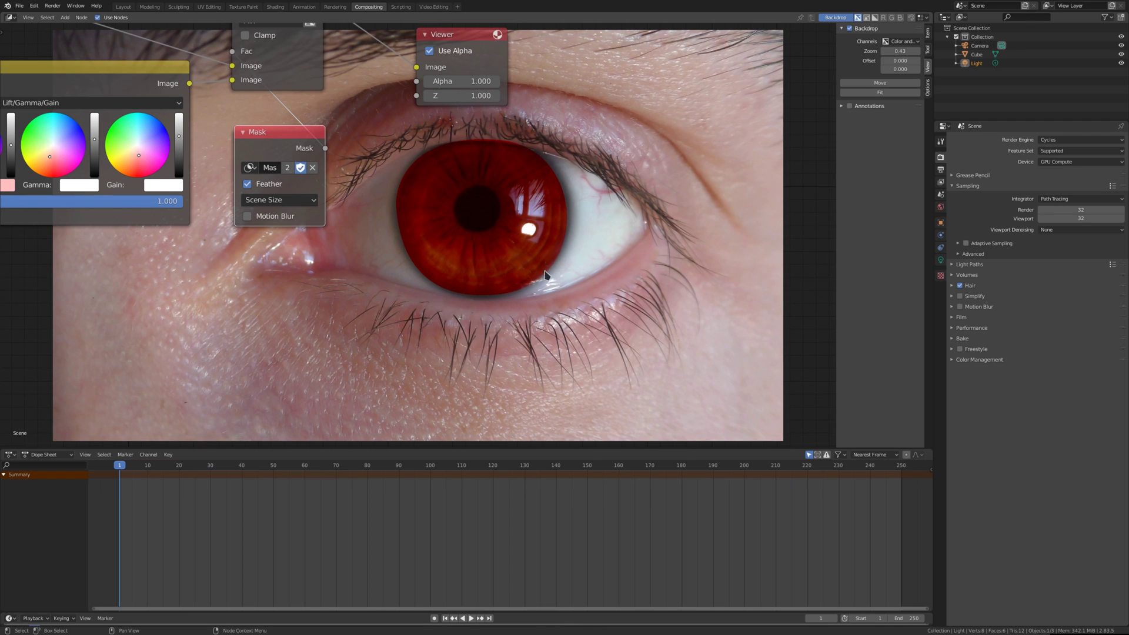
Step: Move the Mask node lower and connect its output directly to the Viewer, comparing it with the Mix result
{"action": "left_click_drag", "start_coordinate": [268, 160], "coordinate": [217, 272]}
{"action": "left_click", "coordinate": [65, 18]}
{"action": "mouse_move", "coordinate": [77, 50]}
{"action": "middle_click_drag", "start_coordinate": [313, 127], "coordinate": [339, 266]}
{"action": "left_click_drag", "start_coordinate": [300, 399], "coordinate": [446, 212]}
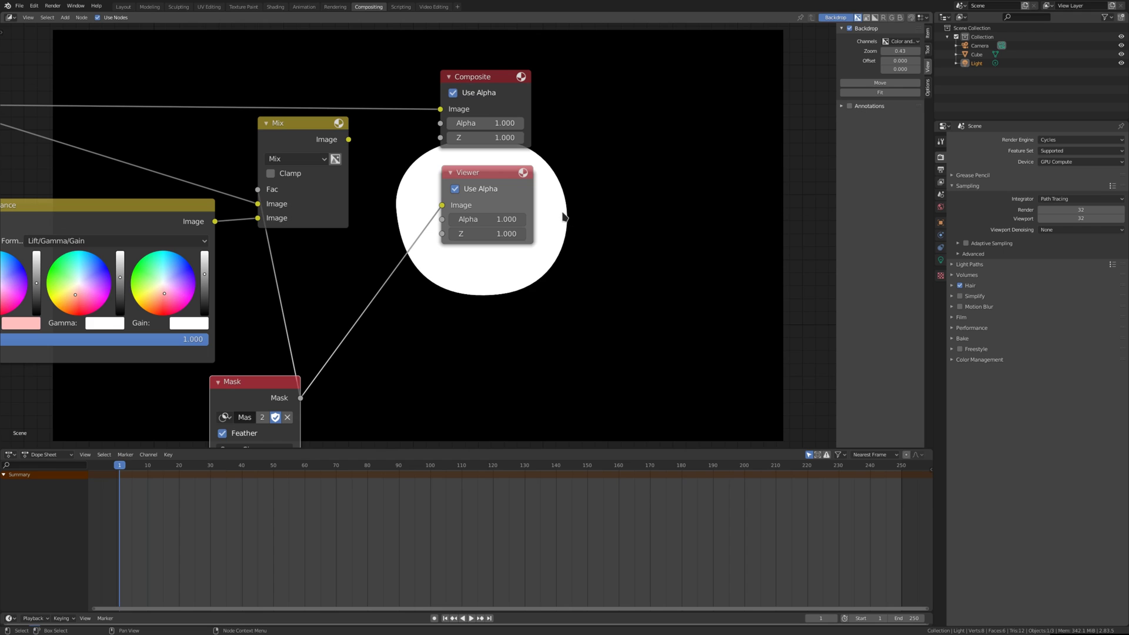
{"action": "left_click_drag", "start_coordinate": [348, 140], "coordinate": [455, 212]}
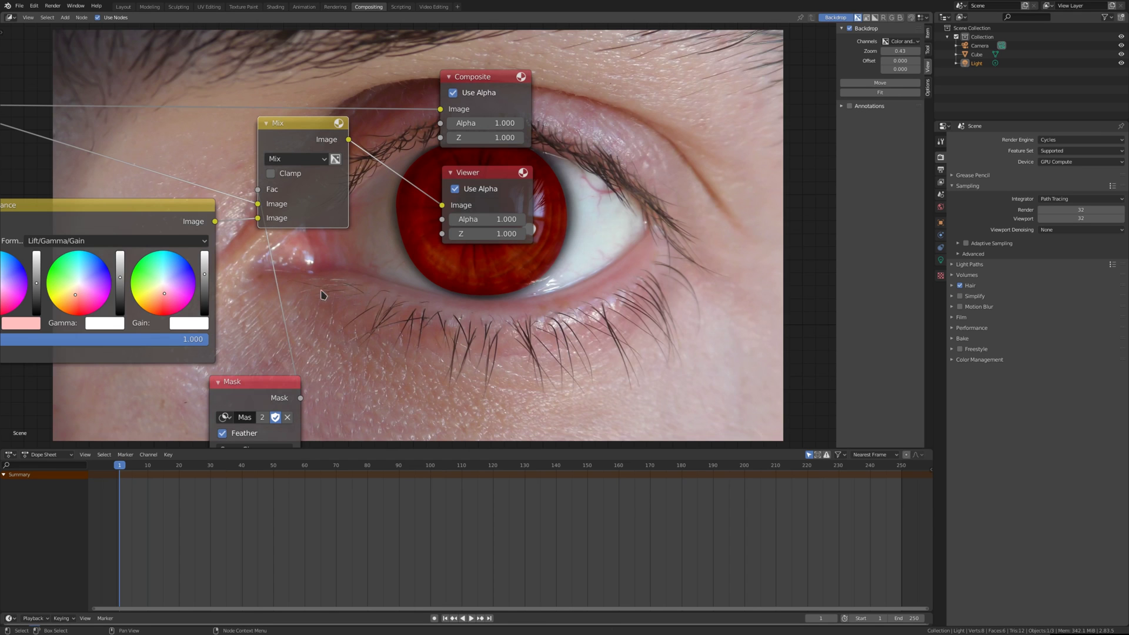
{"action": "left_click_drag", "start_coordinate": [300, 398], "coordinate": [442, 205]}
Step: Switch the Compositor area to the Image Editor in Mask mode to edit the iris mask
{"action": "left_click", "coordinate": [65, 17]}
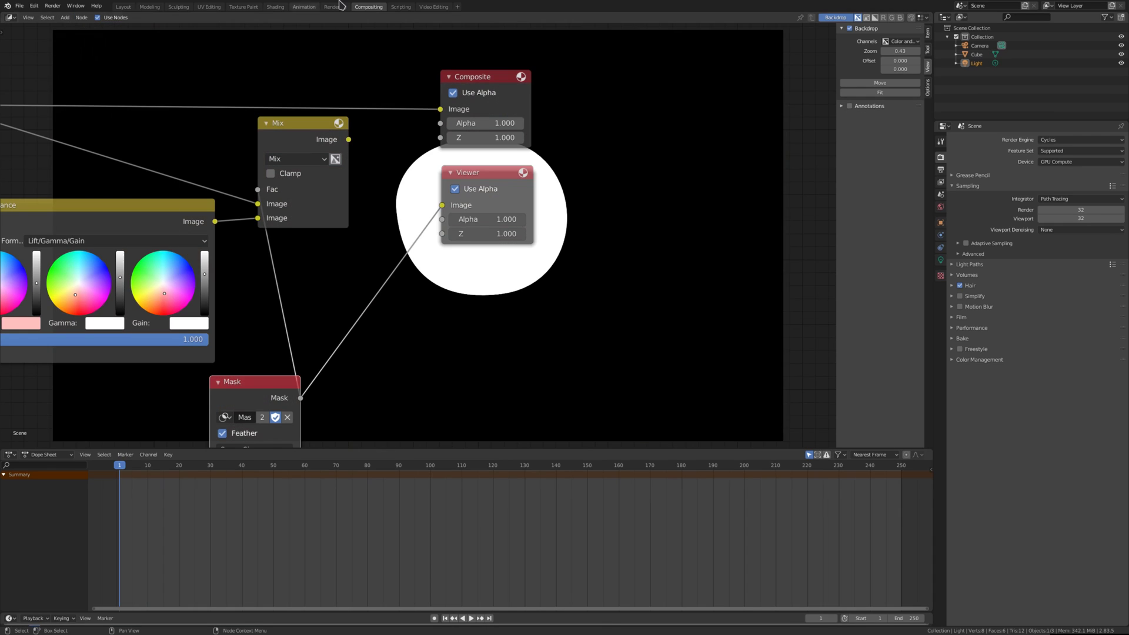
{"action": "left_click", "coordinate": [11, 17]}
{"action": "left_click", "coordinate": [35, 64]}
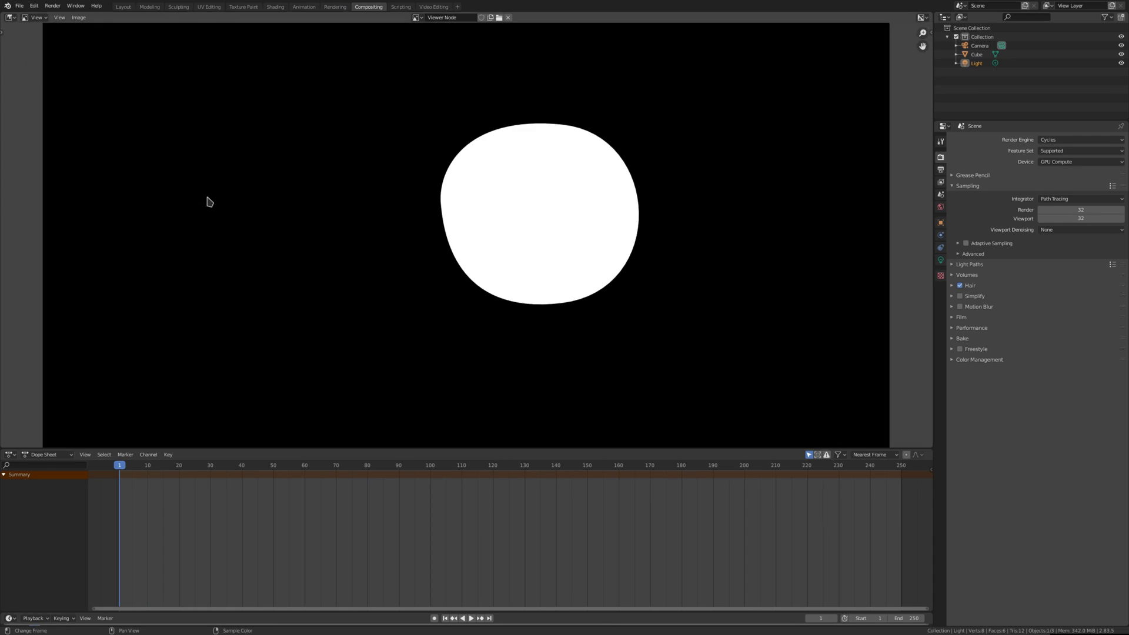
{"action": "left_click", "coordinate": [33, 17]}
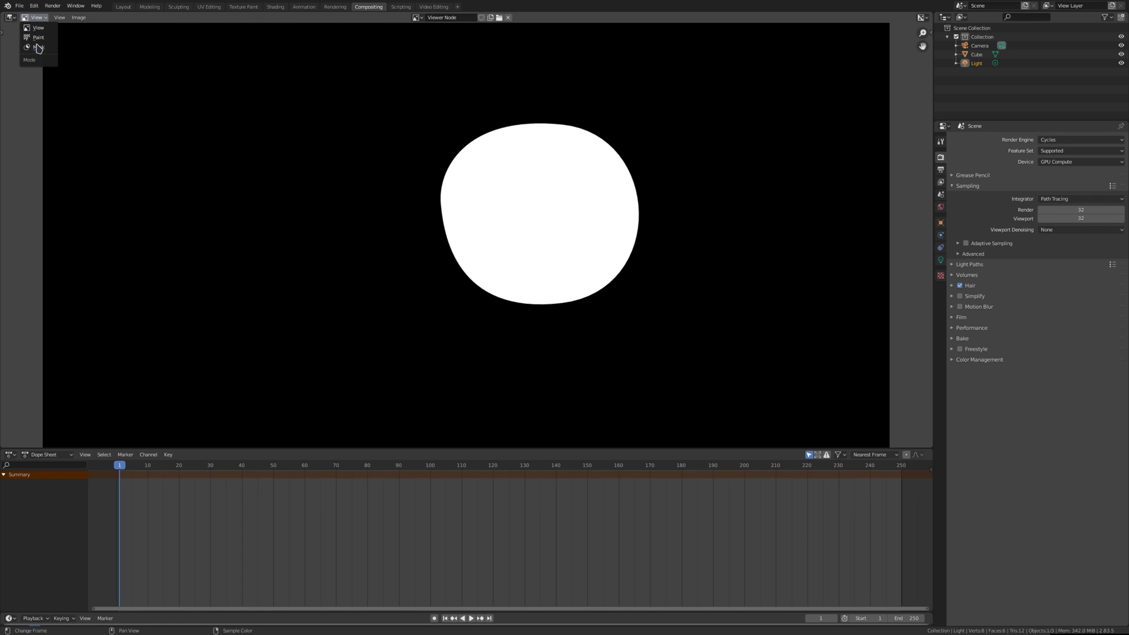
{"action": "left_click", "coordinate": [35, 50]}
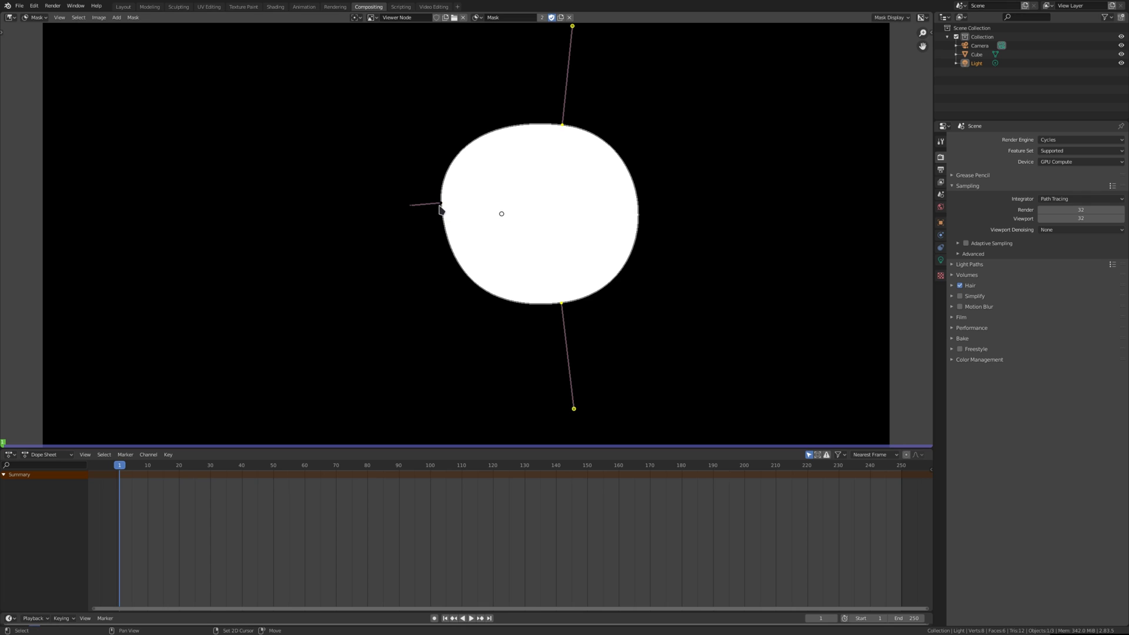
Step: Select all the mask points and try to extend the mask's feather outward
{"action": "left_click", "coordinate": [440, 211], "text": "shift"}
{"action": "left_click", "coordinate": [446, 221], "text": "shift"}
{"action": "key", "text": "alt+s"}
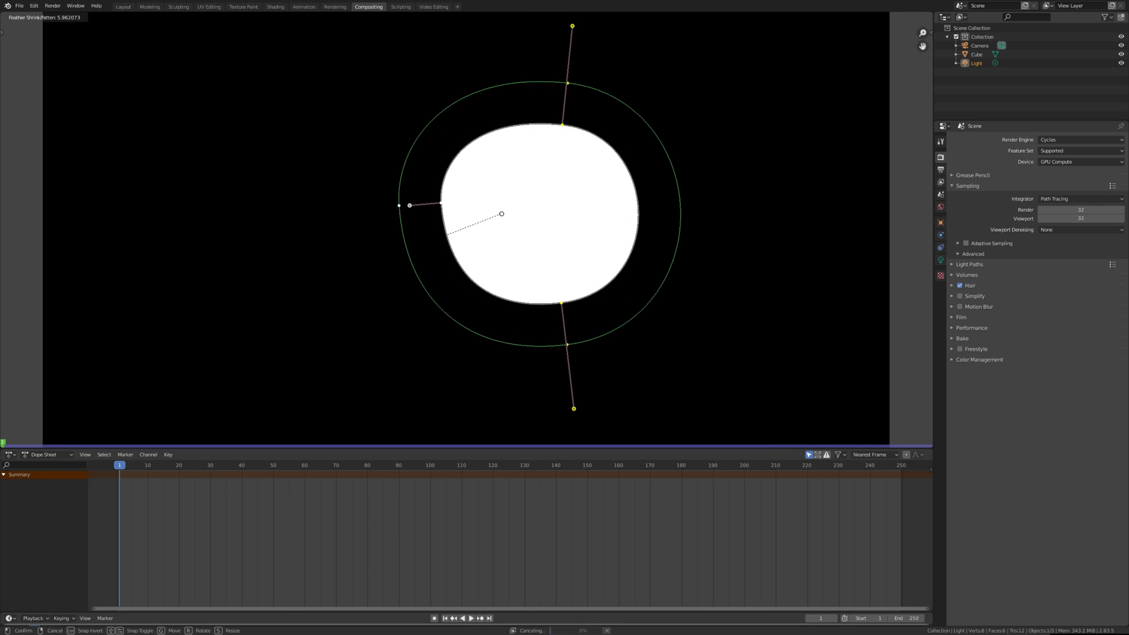
{"action": "key", "text": "Escape"}
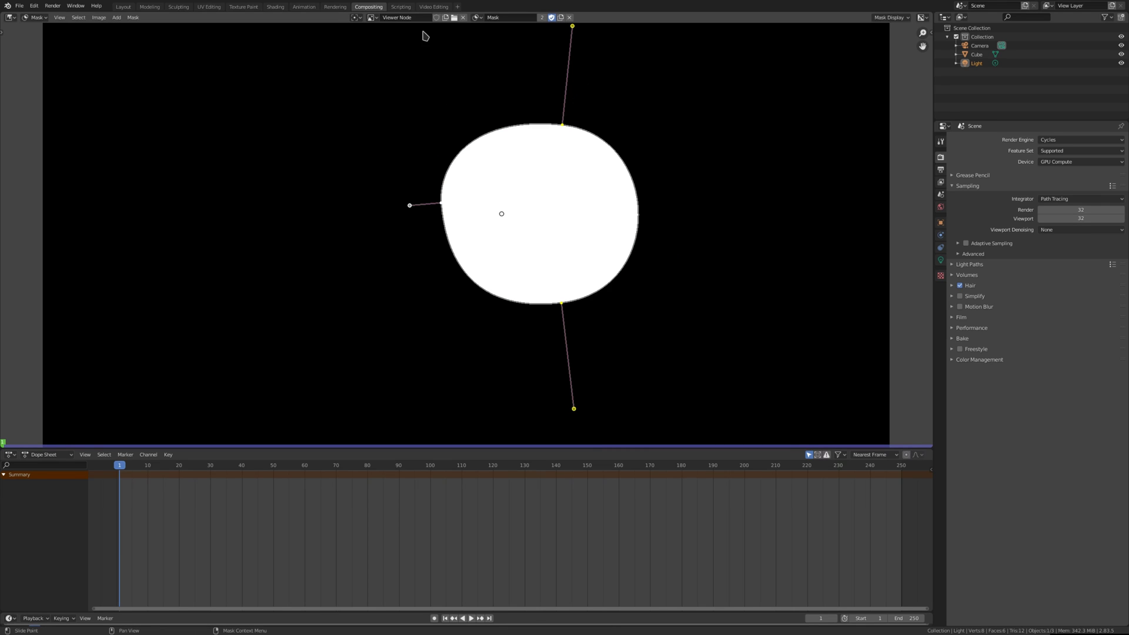
Step: Switch back to the Compositor and insert a Blur node between the Mask and Viewer nodes, set to Fast Gaussian
{"action": "left_click", "coordinate": [10, 17]}
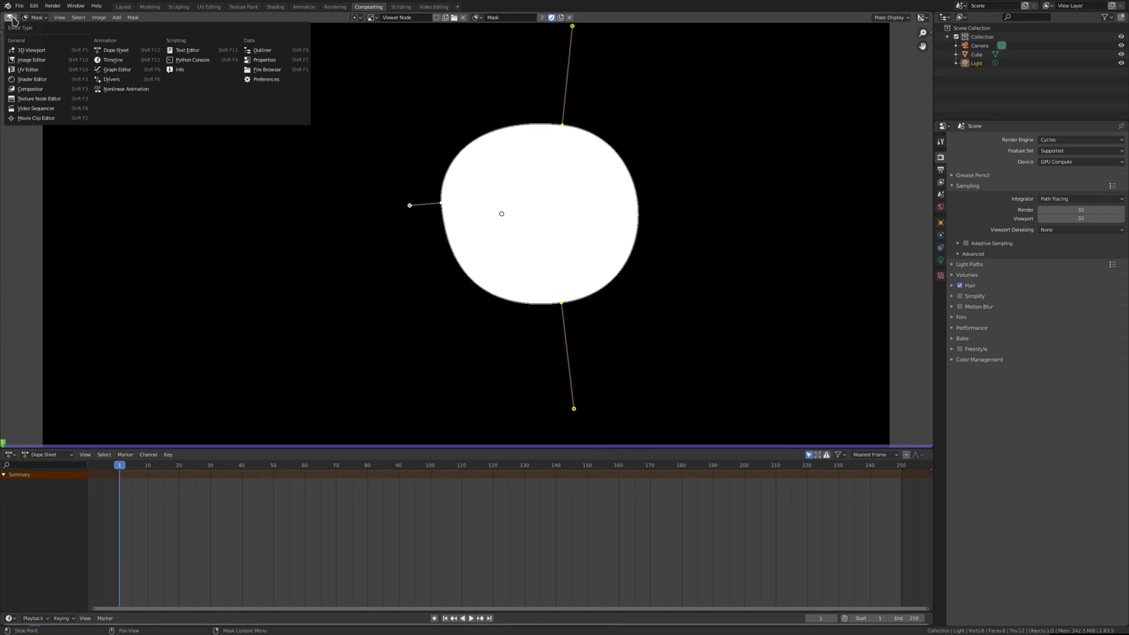
{"action": "left_click", "coordinate": [33, 92]}
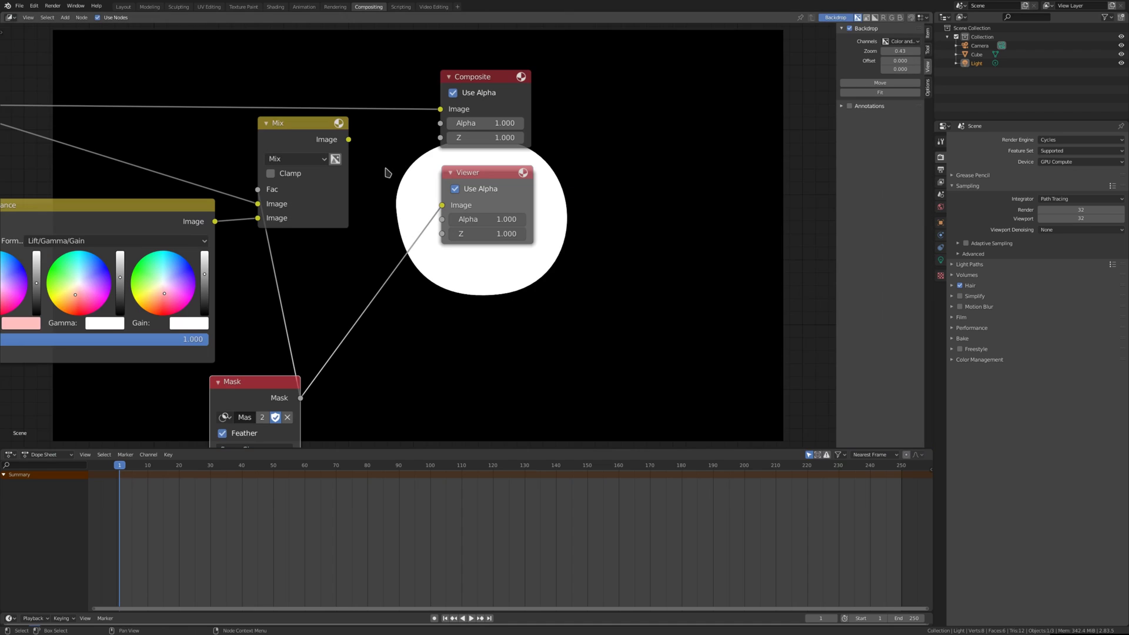
{"action": "left_click", "coordinate": [63, 18]}
{"action": "mouse_move", "coordinate": [83, 74]}
{"action": "left_click", "coordinate": [127, 85]}
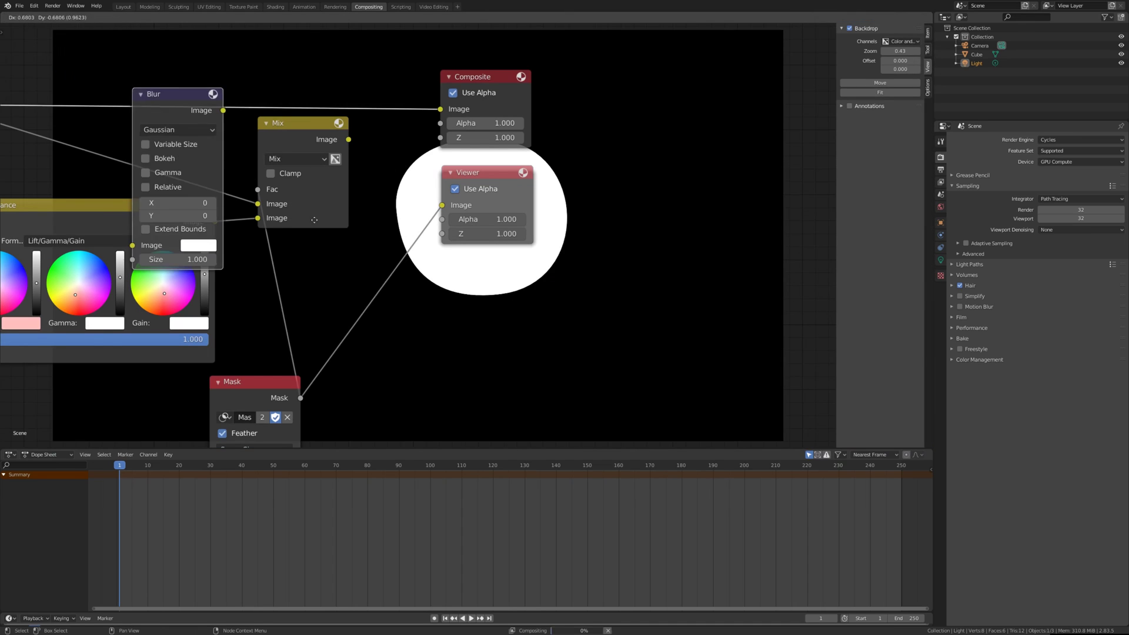
{"action": "left_click", "coordinate": [321, 265]}
{"action": "left_click", "coordinate": [348, 306]}
{"action": "left_click", "coordinate": [363, 393]}
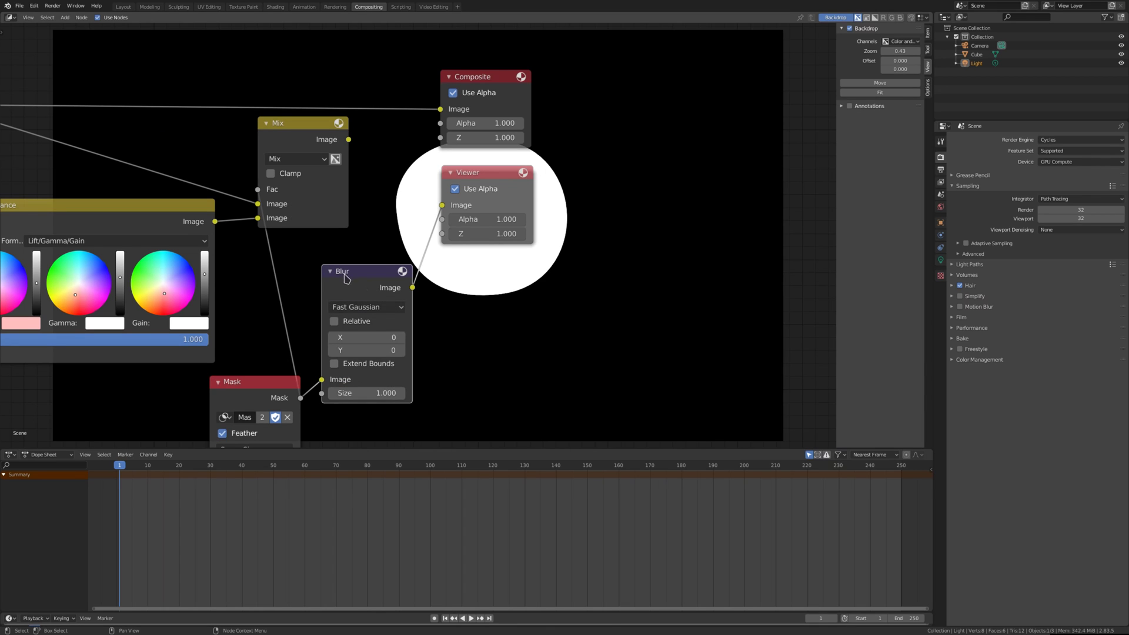
Step: Move the Blur node down beside the Mask node and set its X and Y blur to 50
{"action": "left_click_drag", "start_coordinate": [347, 278], "coordinate": [353, 347]}
{"action": "middle_click_drag", "start_coordinate": [353, 347], "coordinate": [361, 247]}
{"action": "left_click", "coordinate": [372, 303]}
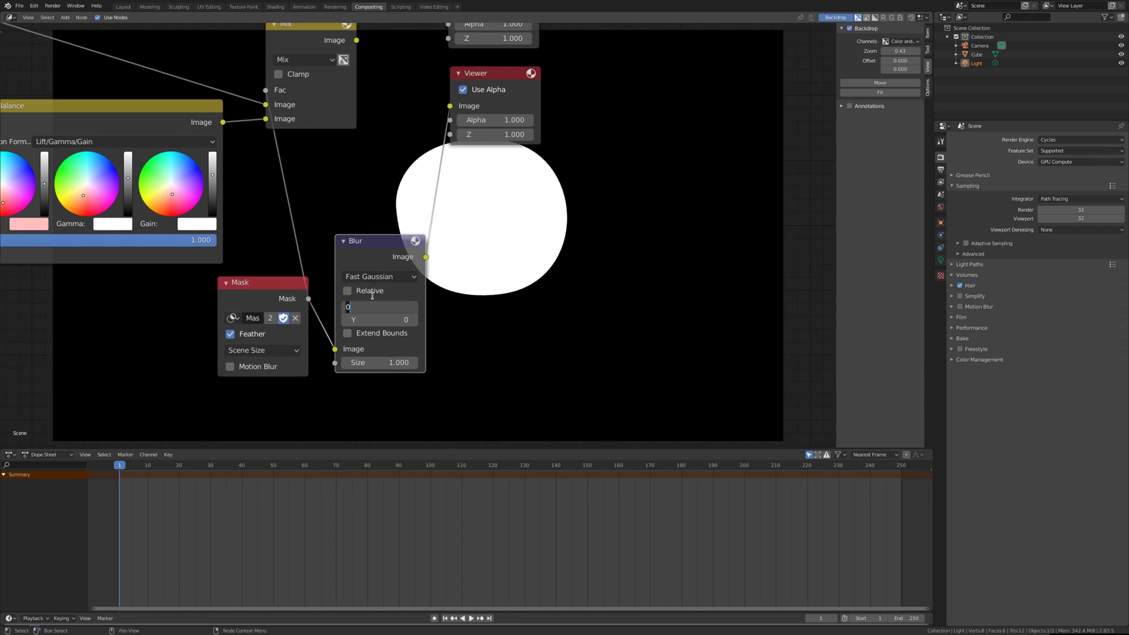
{"action": "type", "text": "50"}
{"action": "key", "text": "Return"}
{"action": "left_click", "coordinate": [399, 320]}
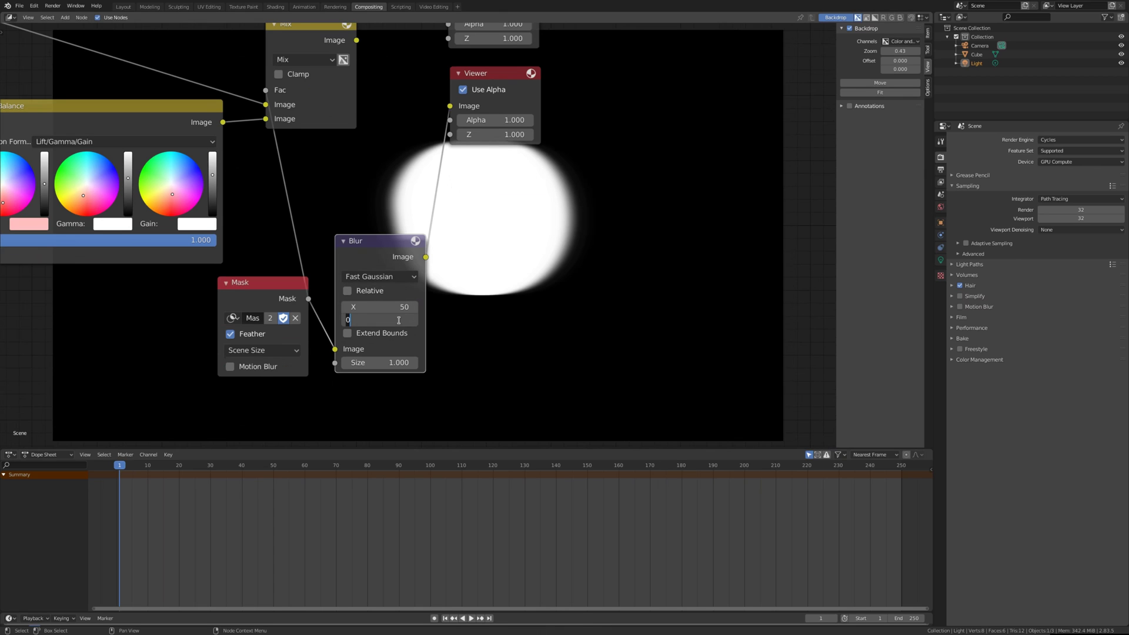
{"action": "type", "text": "50"}
{"action": "key", "text": "Return"}
Step: Connect the Blur output to the Mix node's Fac input and the Mix output to the Viewer
{"action": "middle_click_drag", "start_coordinate": [405, 135], "coordinate": [449, 220]}
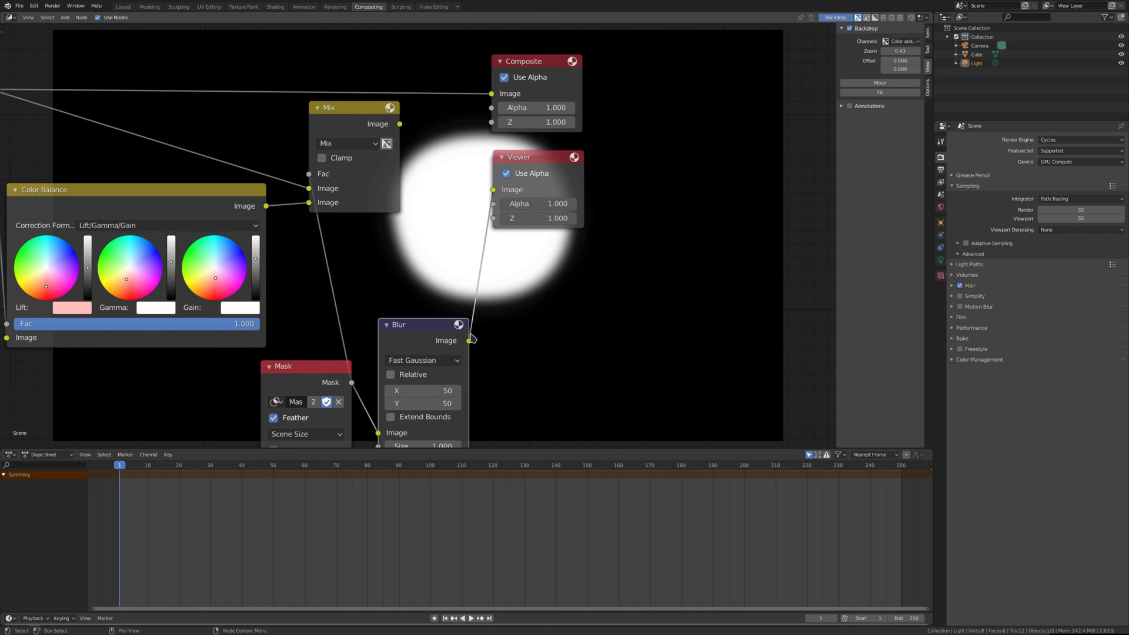
{"action": "left_click_drag", "start_coordinate": [469, 341], "coordinate": [309, 202]}
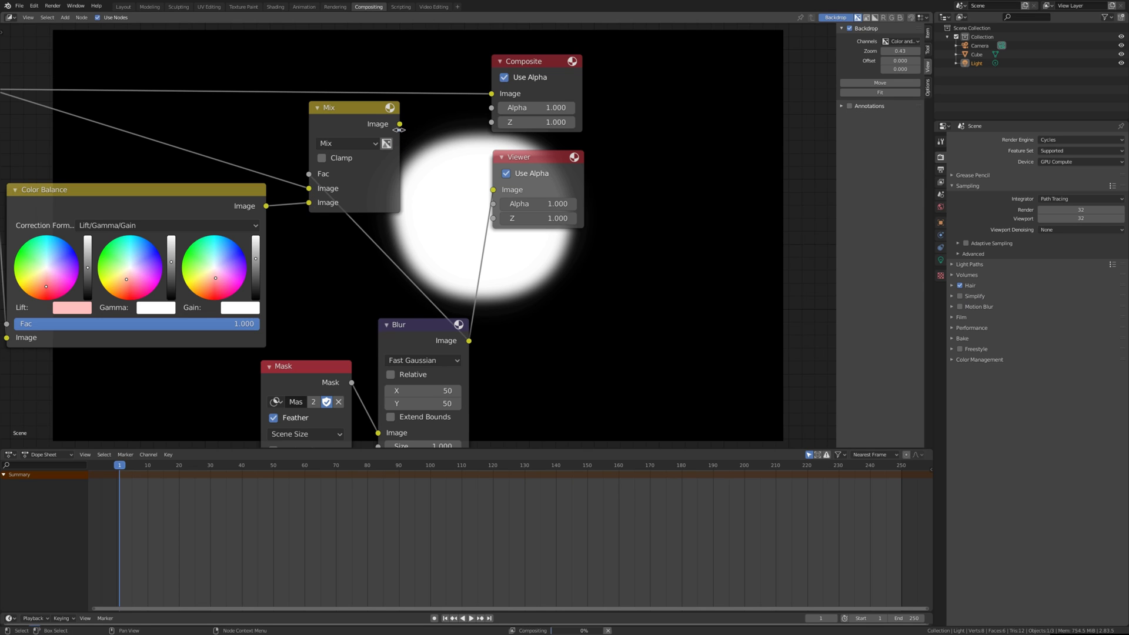
{"action": "left_click_drag", "start_coordinate": [400, 124], "coordinate": [493, 189]}
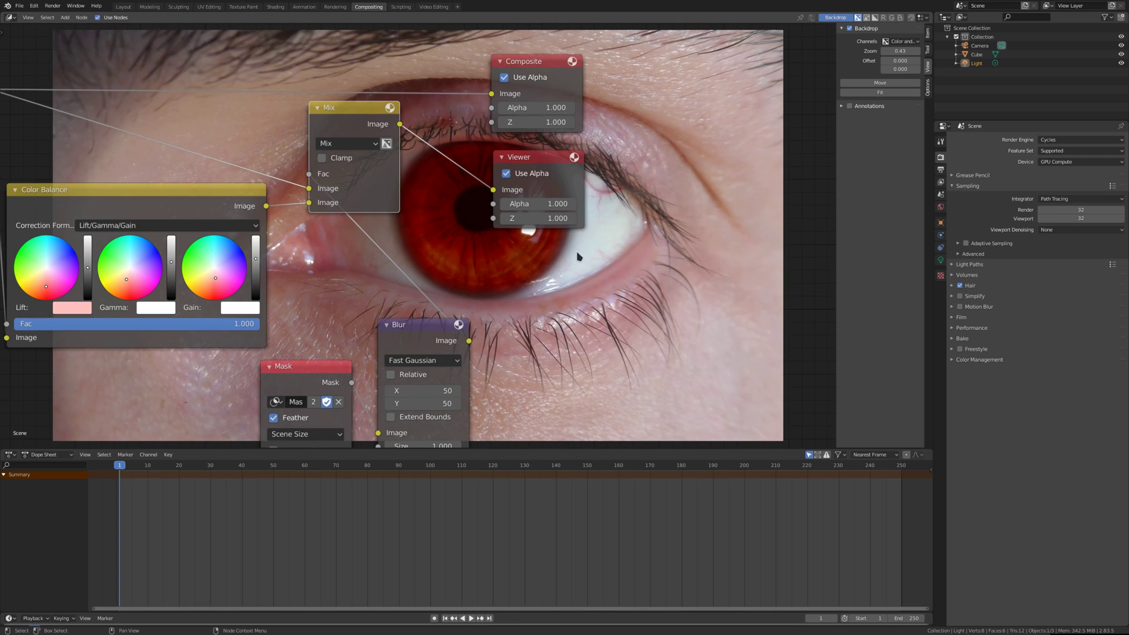
{"action": "middle_click_drag", "start_coordinate": [579, 257], "coordinate": [361, 187]}
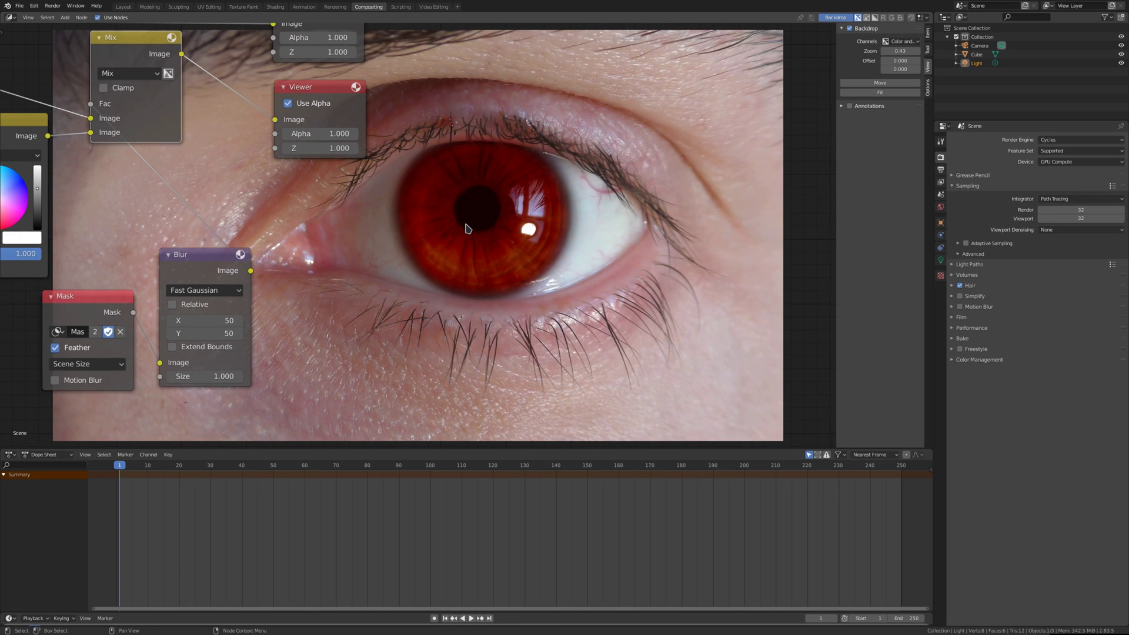
Step: Move the Viewer and Composite nodes further right, leaving space after the Mix node
{"action": "middle_click_drag", "start_coordinate": [388, 70], "coordinate": [453, 182]}
{"action": "left_click_drag", "start_coordinate": [364, 203], "coordinate": [458, 199]}
{"action": "left_click_drag", "start_coordinate": [388, 106], "coordinate": [477, 106]}
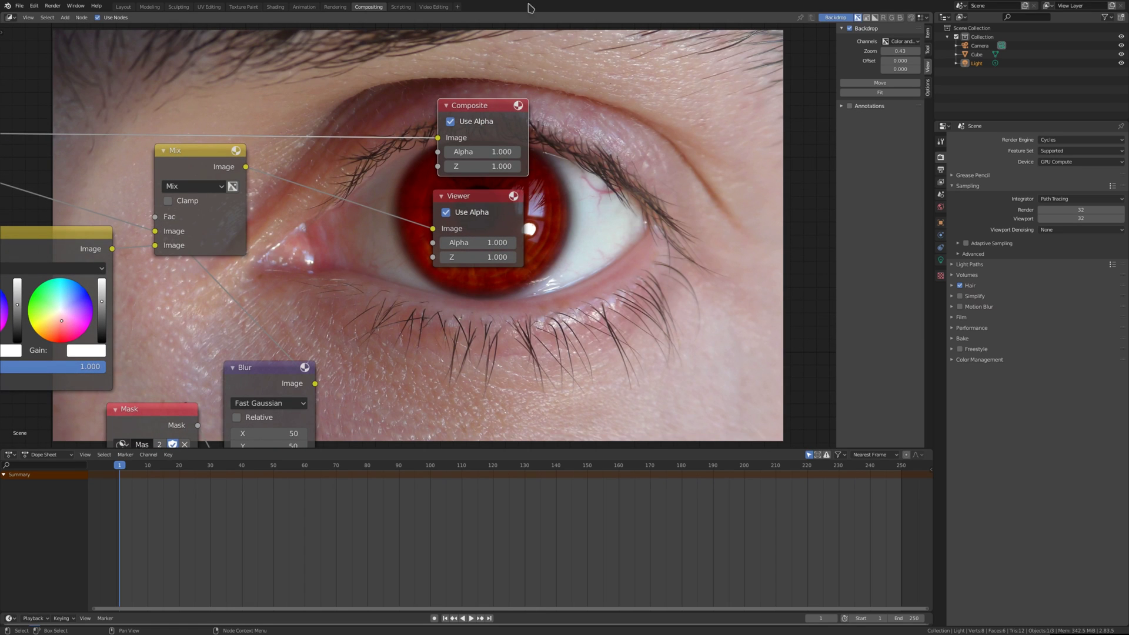
{"action": "middle_click_drag", "start_coordinate": [640, 212], "coordinate": [568, 204]}
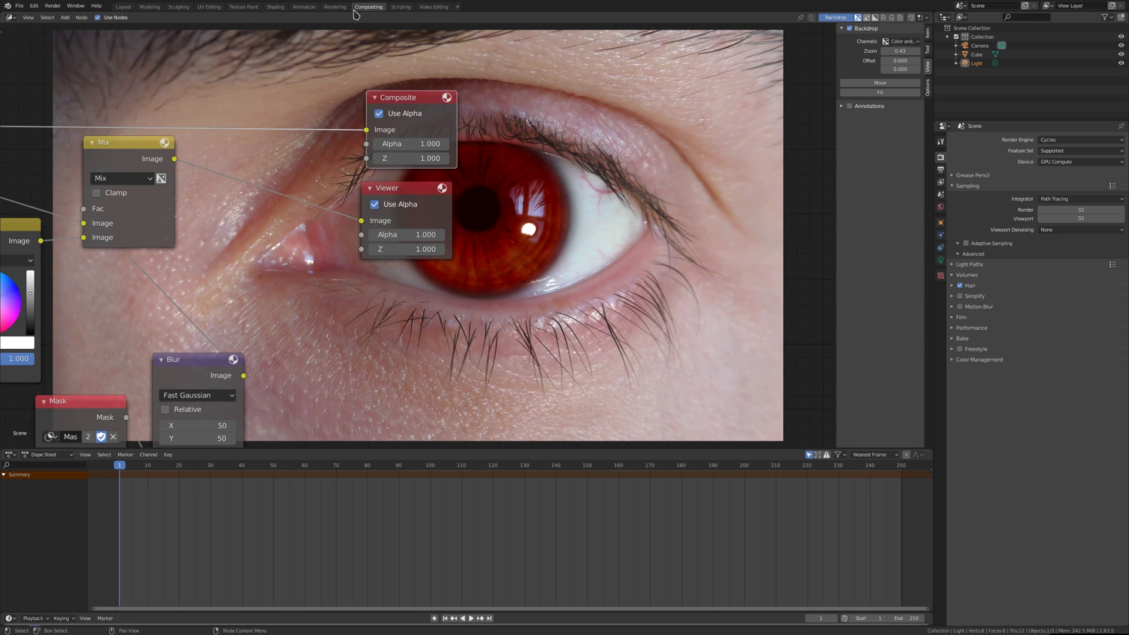
Step: Switch the area to the Image Editor in Mask mode and create a second mask
{"action": "left_click", "coordinate": [8, 17]}
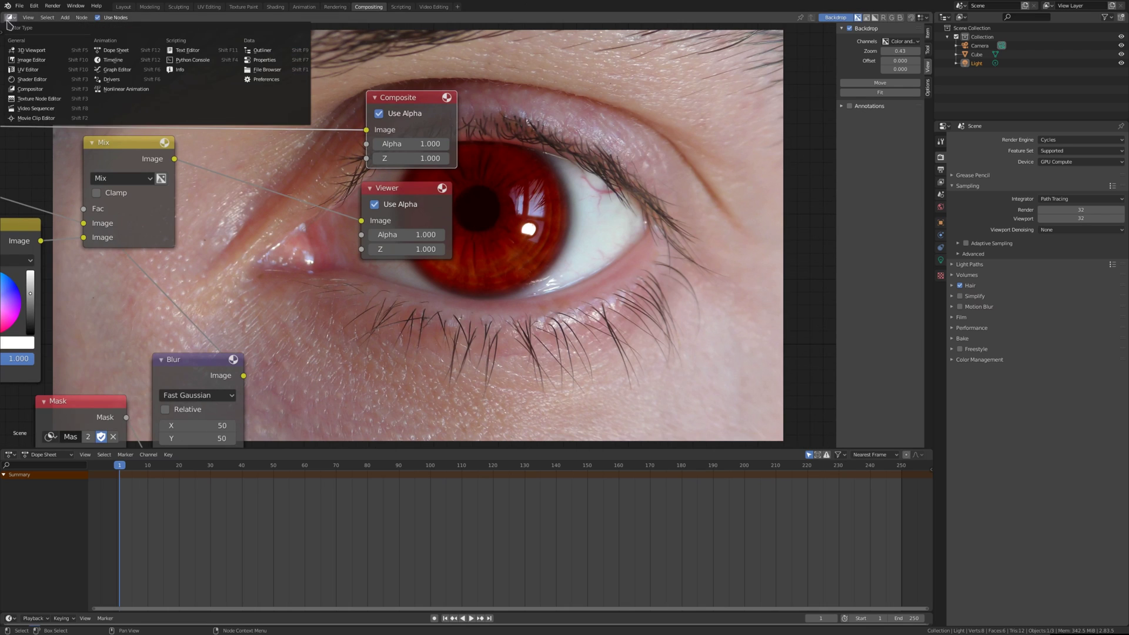
{"action": "left_click", "coordinate": [31, 60]}
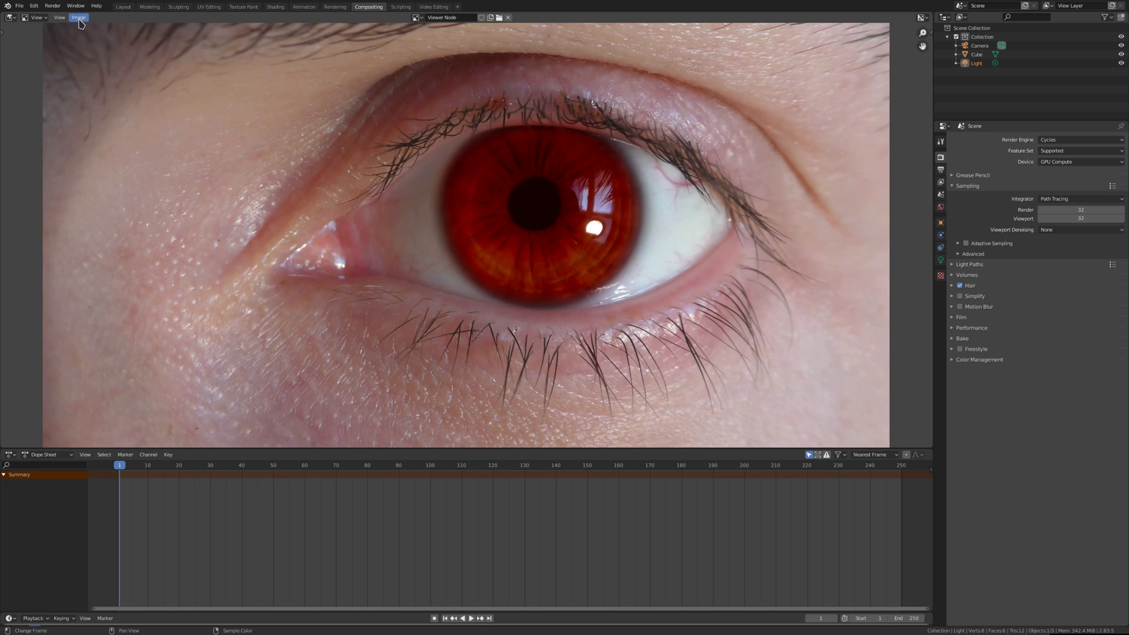
{"action": "left_click", "coordinate": [35, 18]}
{"action": "left_click", "coordinate": [36, 49]}
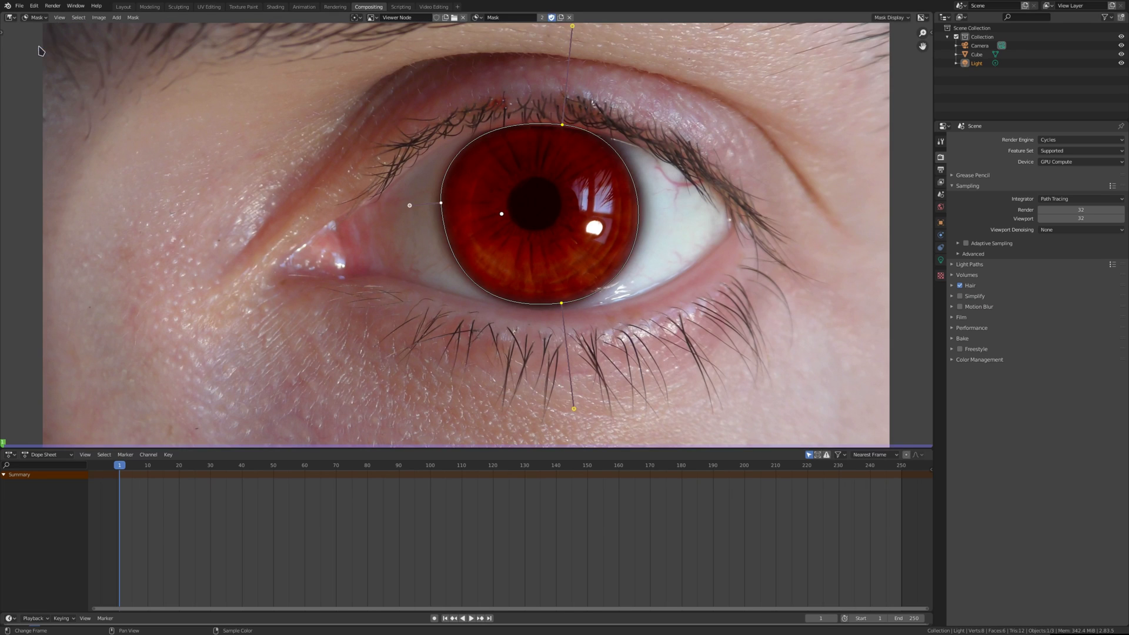
{"action": "left_click", "coordinate": [561, 17]}
Step: Place four mask points in the iris just below the pupil, outlining a small comma shape
{"action": "scroll", "coordinate": [546, 154], "scroll_direction": "up", "scroll_amount": 1}
{"action": "scroll", "coordinate": [552, 167], "scroll_direction": "up", "scroll_amount": 1}
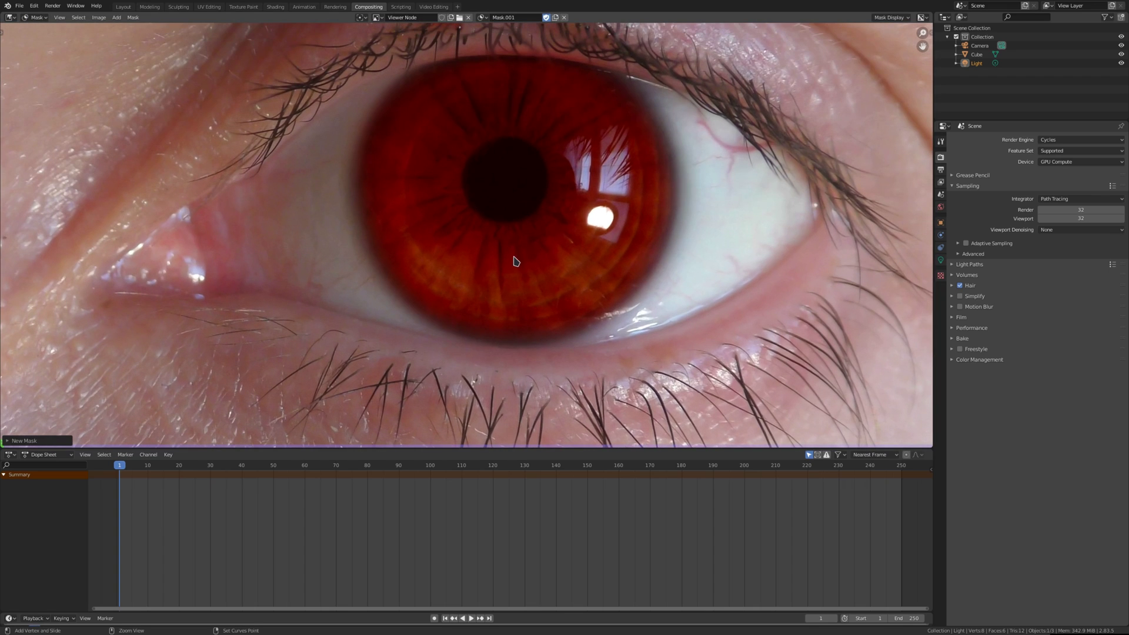
{"action": "middle_click_drag", "start_coordinate": [526, 240], "coordinate": [522, 257]}
{"action": "left_click", "coordinate": [509, 265], "text": "ctrl"}
{"action": "left_click", "coordinate": [510, 241], "text": "ctrl"}
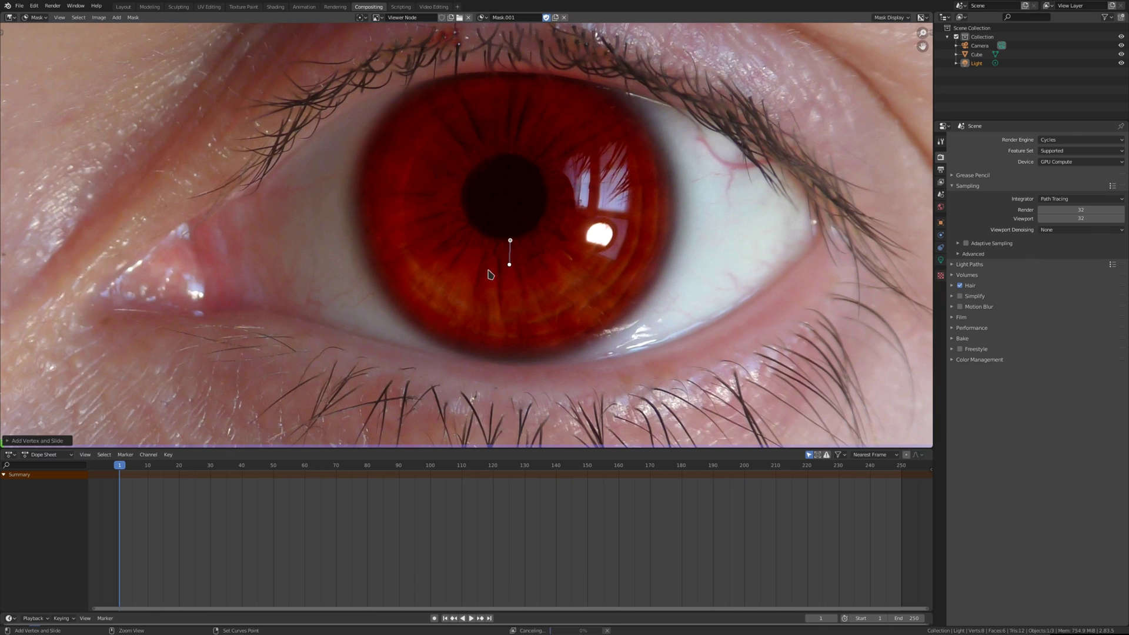
{"action": "left_click", "coordinate": [538, 327], "text": "ctrl"}
{"action": "left_click", "coordinate": [528, 287], "text": "ctrl"}
{"action": "left_click", "coordinate": [530, 269], "text": "ctrl"}
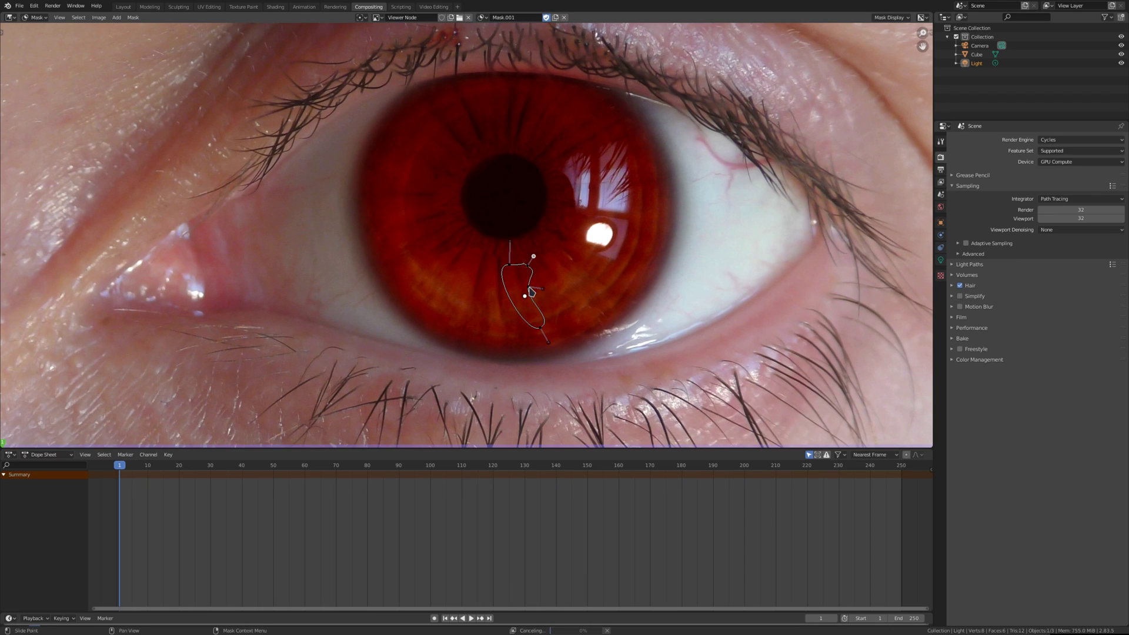
Step: Adjust the new mask's point handles to round its upper end and curve its lower tail
{"action": "left_click_drag", "start_coordinate": [518, 269], "coordinate": [484, 243]}
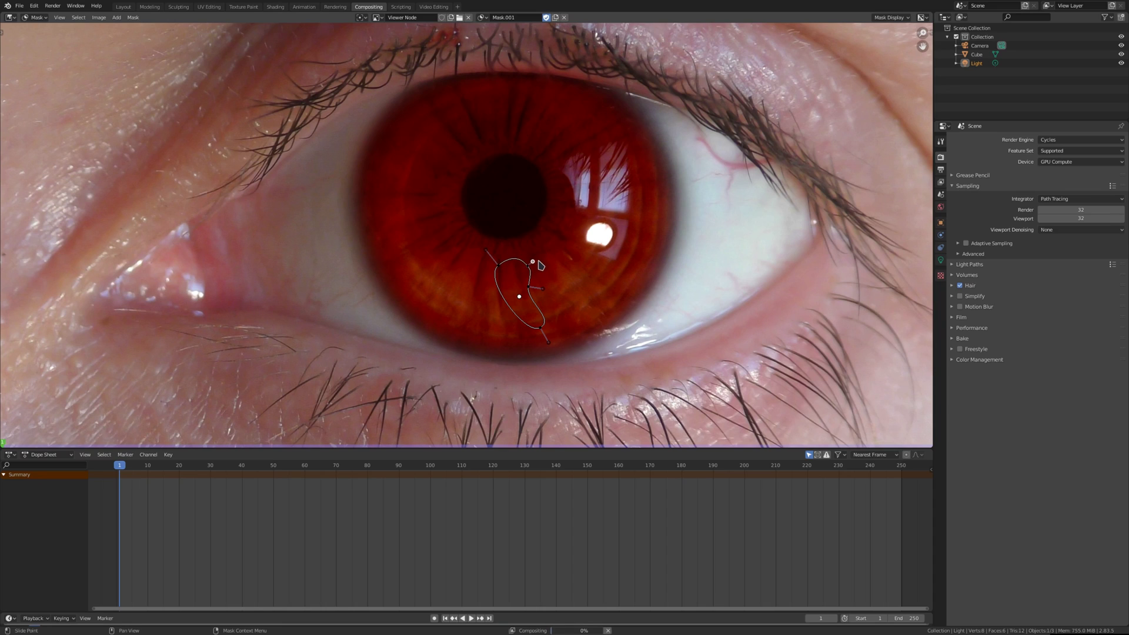
{"action": "mouse_move", "coordinate": [529, 289]}
{"action": "left_mouse_down"}
{"action": "mouse_move", "coordinate": [518, 291]}
{"action": "mouse_move", "coordinate": [529, 296]}
{"action": "left_mouse_up"}
{"action": "left_click_drag", "start_coordinate": [548, 341], "coordinate": [553, 325]}
{"action": "left_click_drag", "start_coordinate": [501, 275], "coordinate": [463, 272]}
Step: Refine the mask's points and handles into a smooth comma with a round head and a pointed tail
{"action": "scroll", "coordinate": [527, 317], "scroll_direction": "up", "scroll_amount": 2}
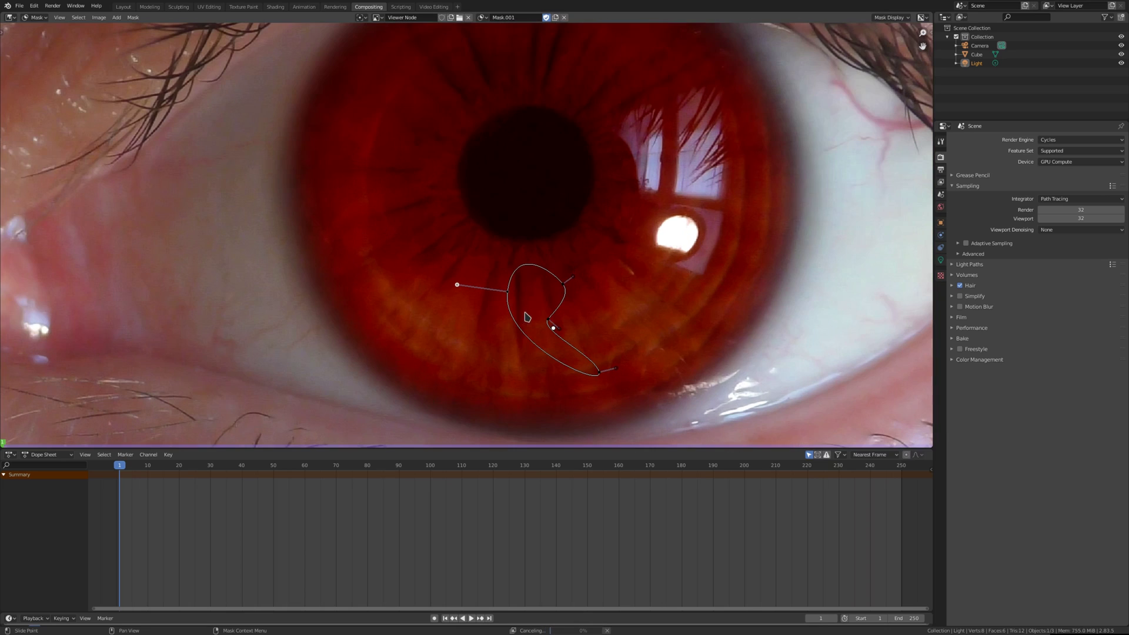
{"action": "left_click_drag", "start_coordinate": [564, 283], "coordinate": [560, 279]}
{"action": "left_click_drag", "start_coordinate": [549, 320], "coordinate": [536, 319]}
{"action": "left_click_drag", "start_coordinate": [615, 369], "coordinate": [589, 381]}
{"action": "left_click_drag", "start_coordinate": [569, 272], "coordinate": [577, 278]}
{"action": "left_click_drag", "start_coordinate": [542, 322], "coordinate": [545, 318]}
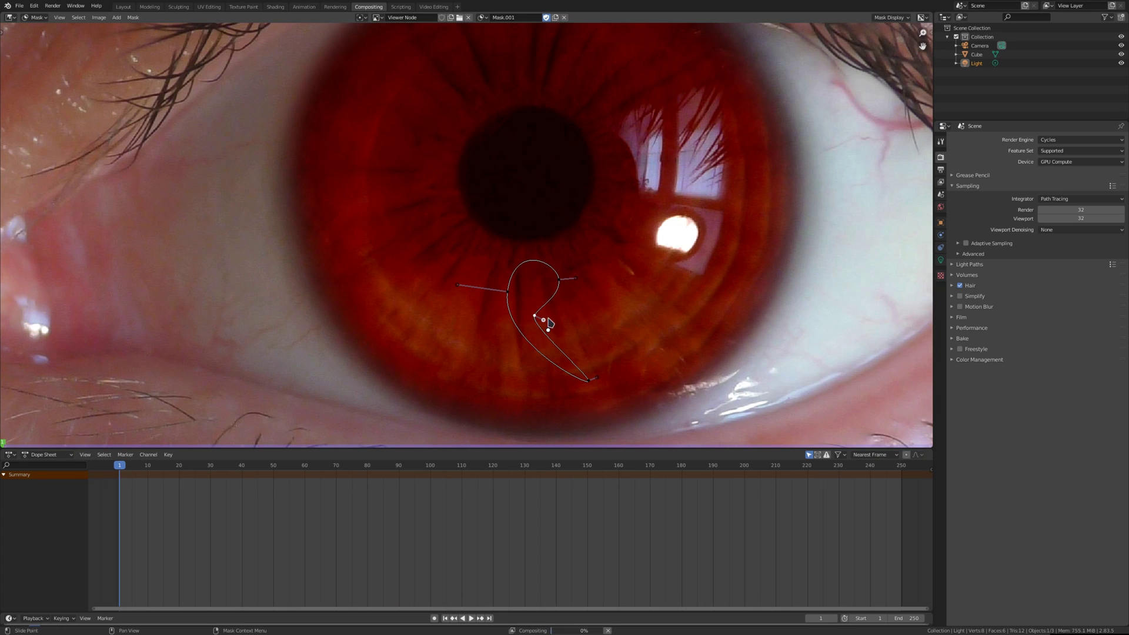
{"action": "left_click_drag", "start_coordinate": [575, 286], "coordinate": [565, 287]}
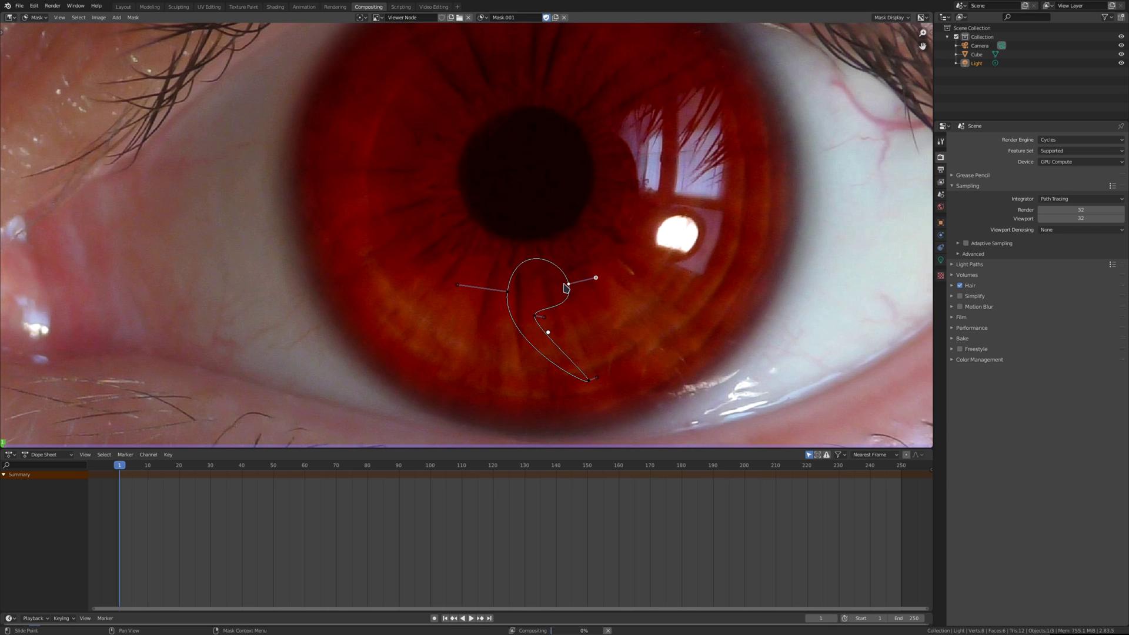
{"action": "scroll", "coordinate": [470, 176], "scroll_direction": "down", "scroll_amount": 4}
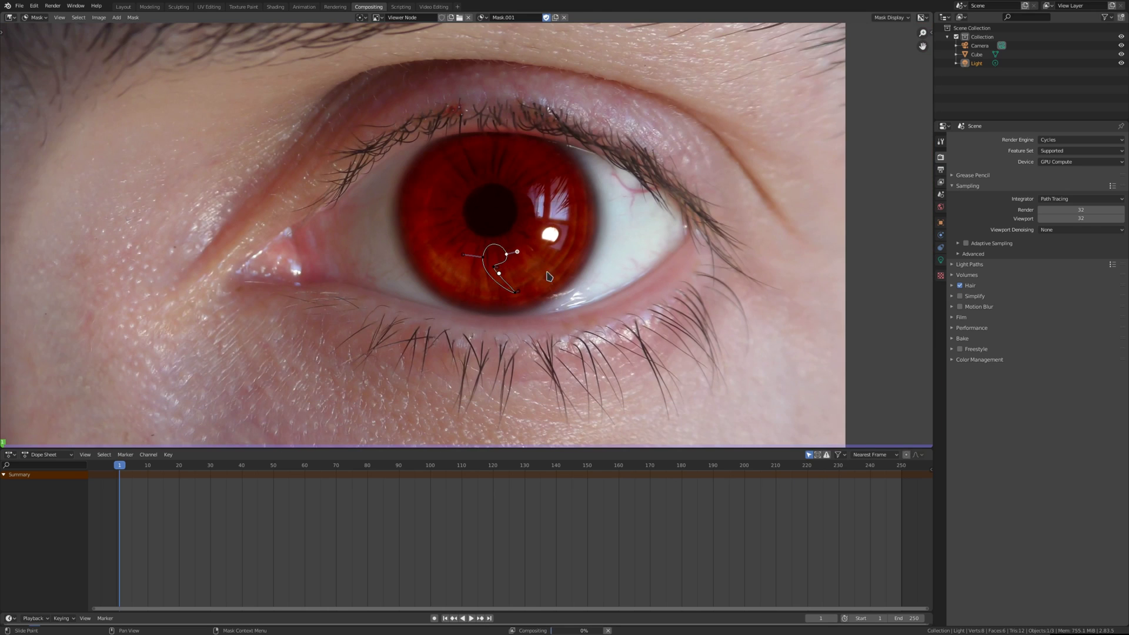
{"action": "scroll", "coordinate": [412, 47], "scroll_direction": "up", "scroll_amount": 2}
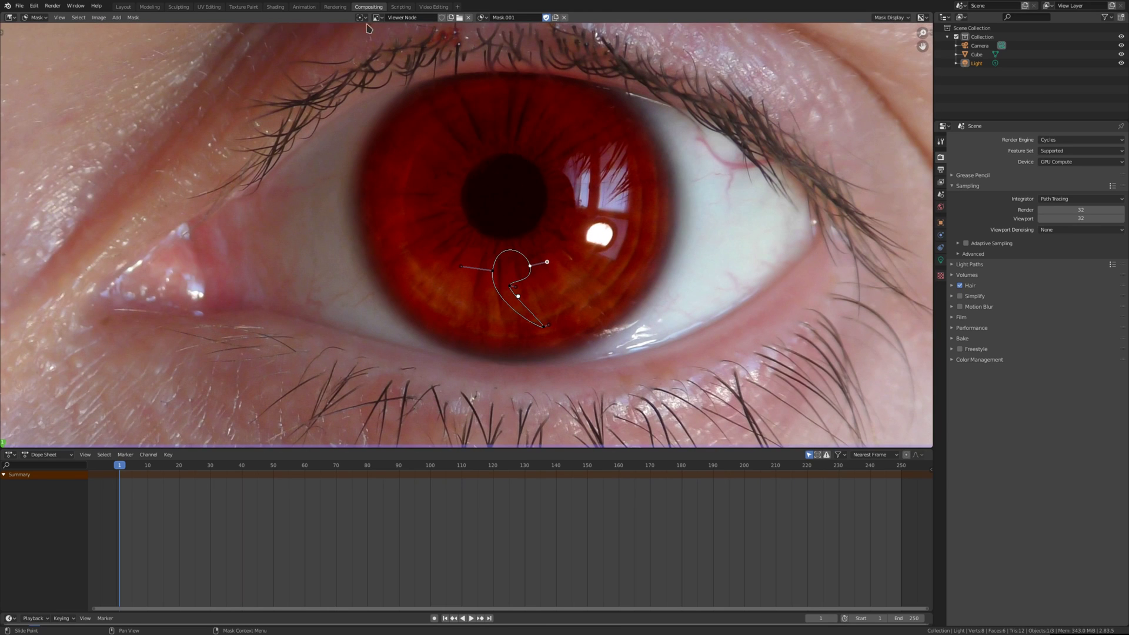
Step: In the Compositor, insert a duplicate Mix node between the first Mix and the Viewer, and set its factor to 0.367
{"action": "left_click", "coordinate": [8, 20]}
{"action": "left_click", "coordinate": [35, 93]}
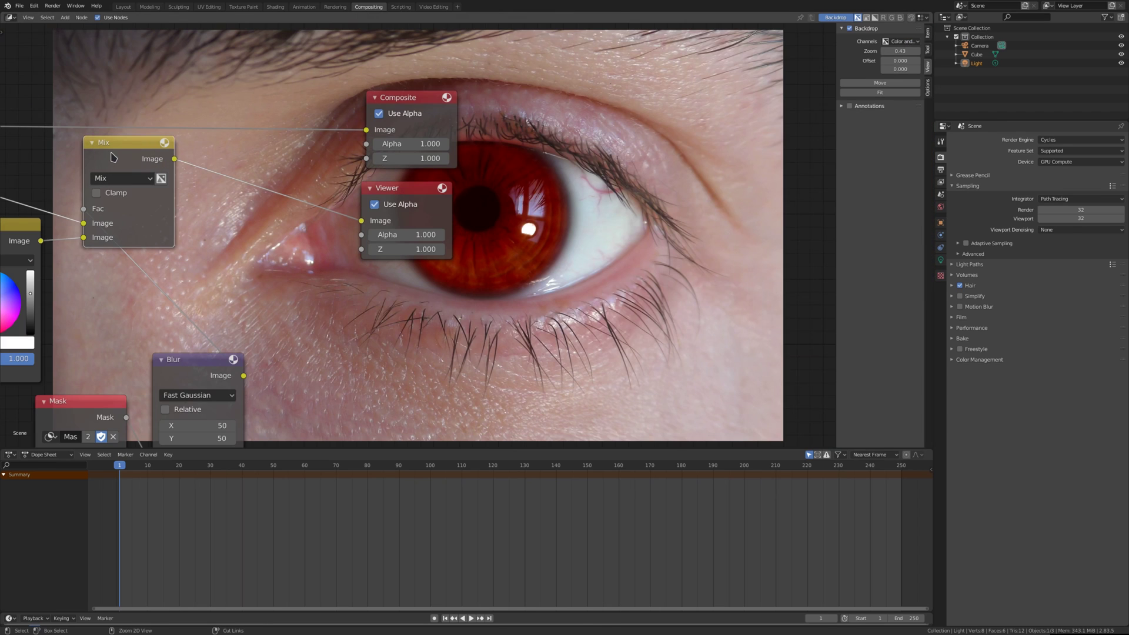
{"action": "key", "text": "shift+d"}
{"action": "left_click", "coordinate": [251, 163]}
{"action": "middle_click_drag", "start_coordinate": [76, 396], "coordinate": [170, 328]}
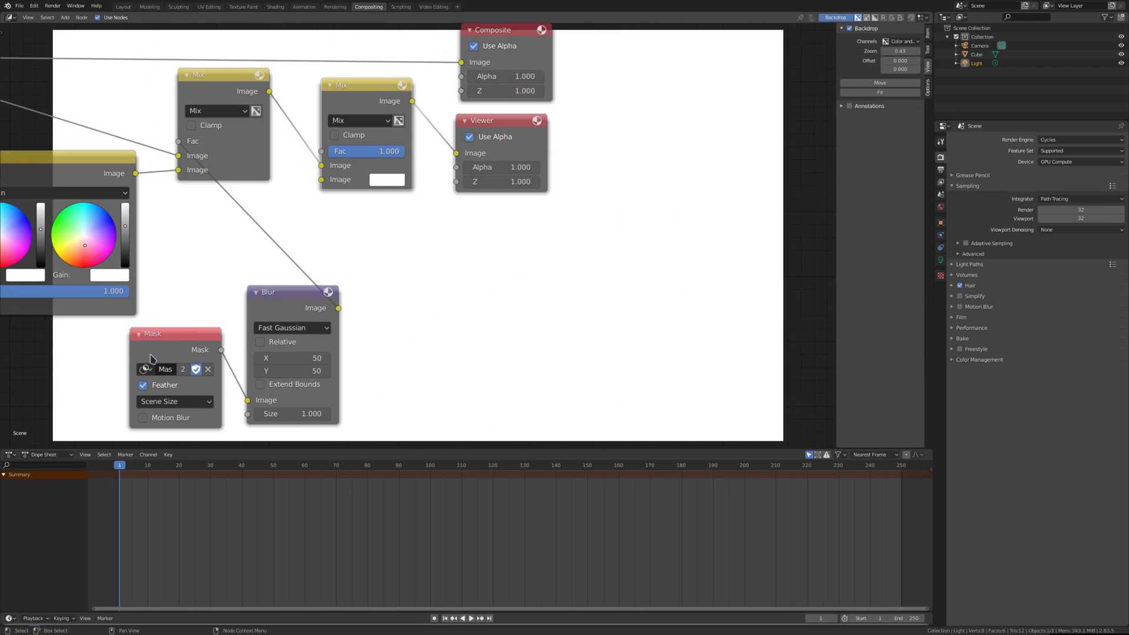
{"action": "left_click", "coordinate": [166, 349]}
{"action": "left_click_drag", "start_coordinate": [399, 151], "coordinate": [356, 152]}
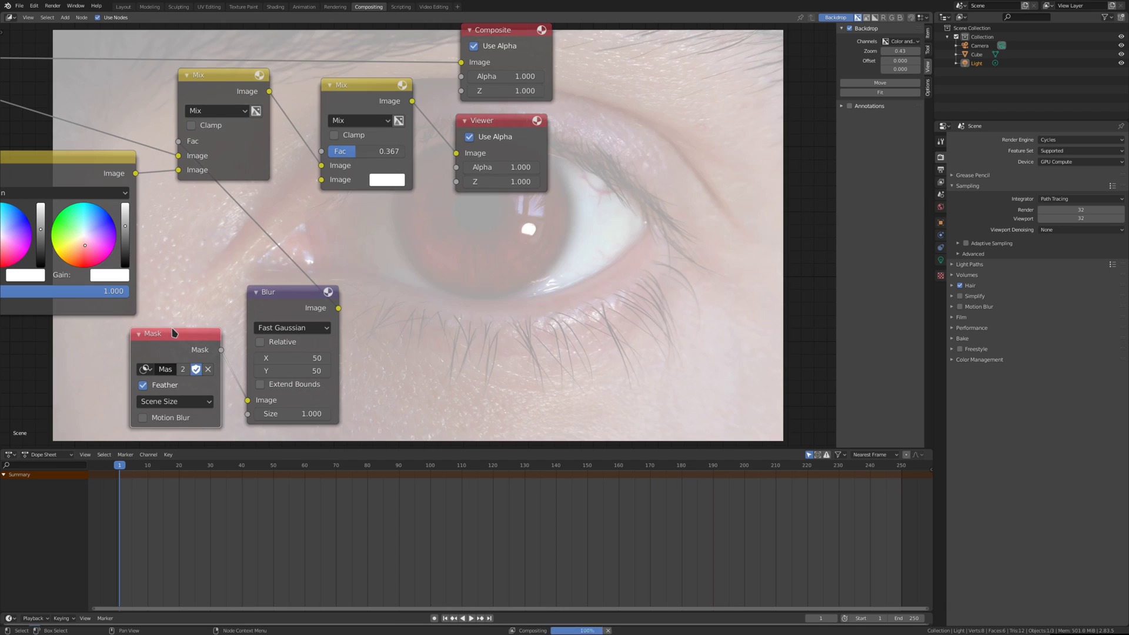
Step: Duplicate the Mask node, assign Mask.001 to the copy, and connect it to the second Mix node's Fac input
{"action": "left_click", "coordinate": [163, 344]}
{"action": "key", "text": "shift+d"}
{"action": "left_click", "coordinate": [407, 305]}
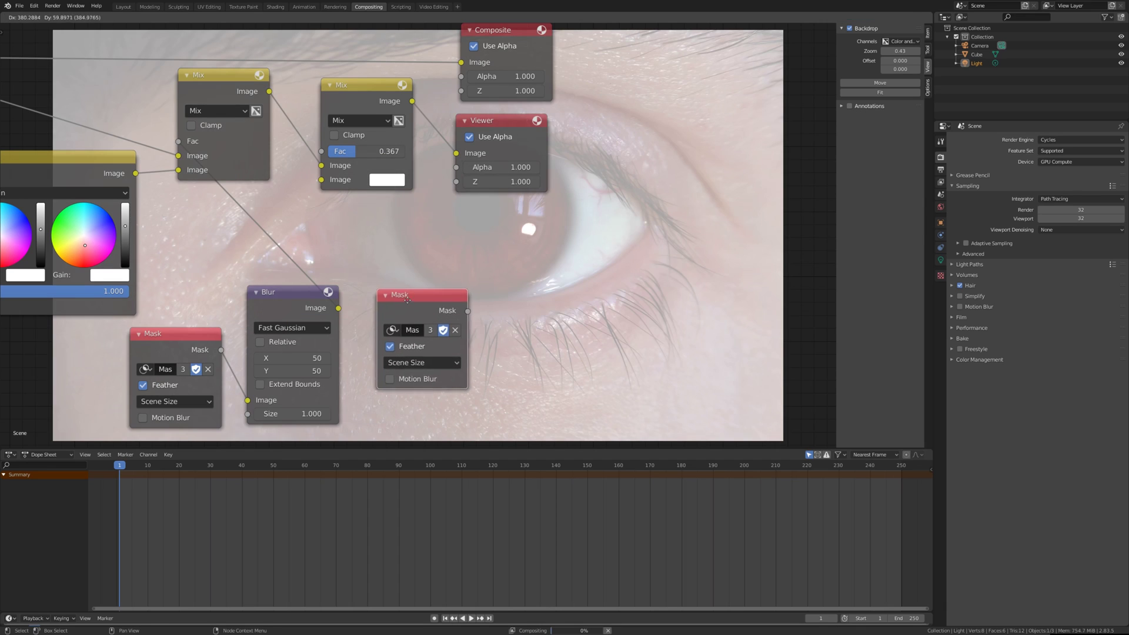
{"action": "left_click", "coordinate": [387, 329]}
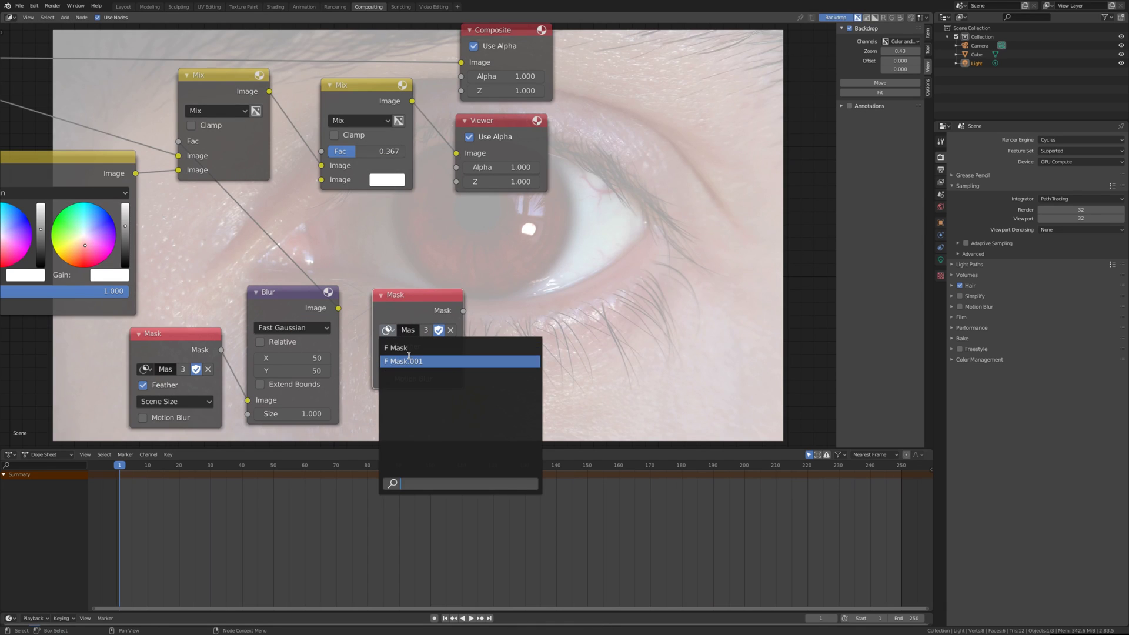
{"action": "left_click", "coordinate": [407, 362]}
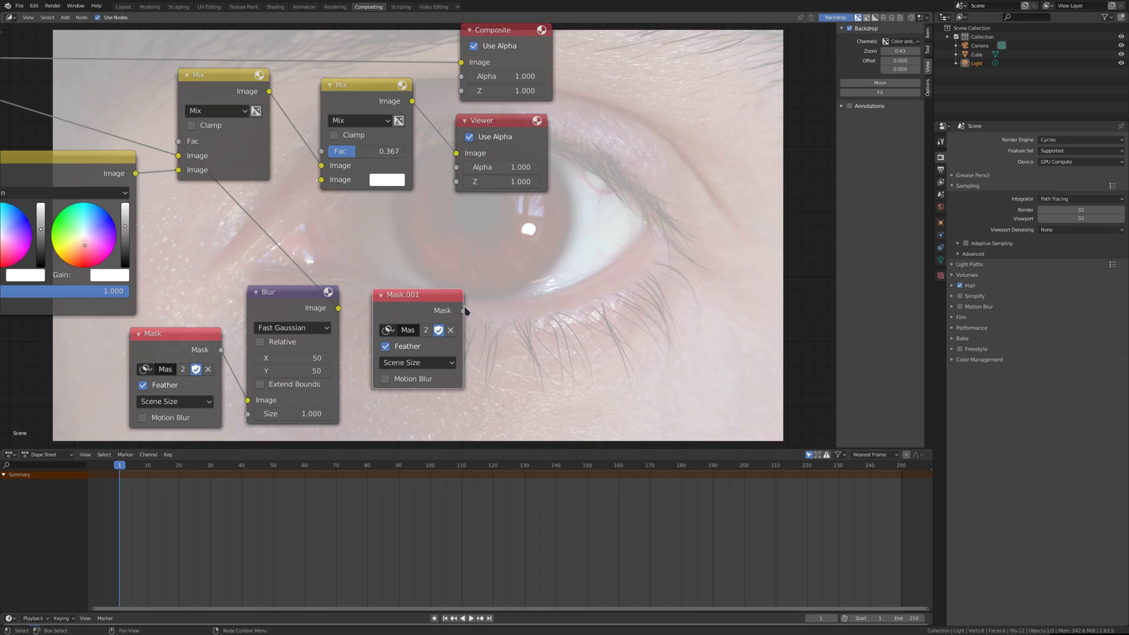
{"action": "left_click_drag", "start_coordinate": [463, 311], "coordinate": [323, 152]}
Step: Set the second Mix node's lower image color to black
{"action": "left_click", "coordinate": [393, 183]}
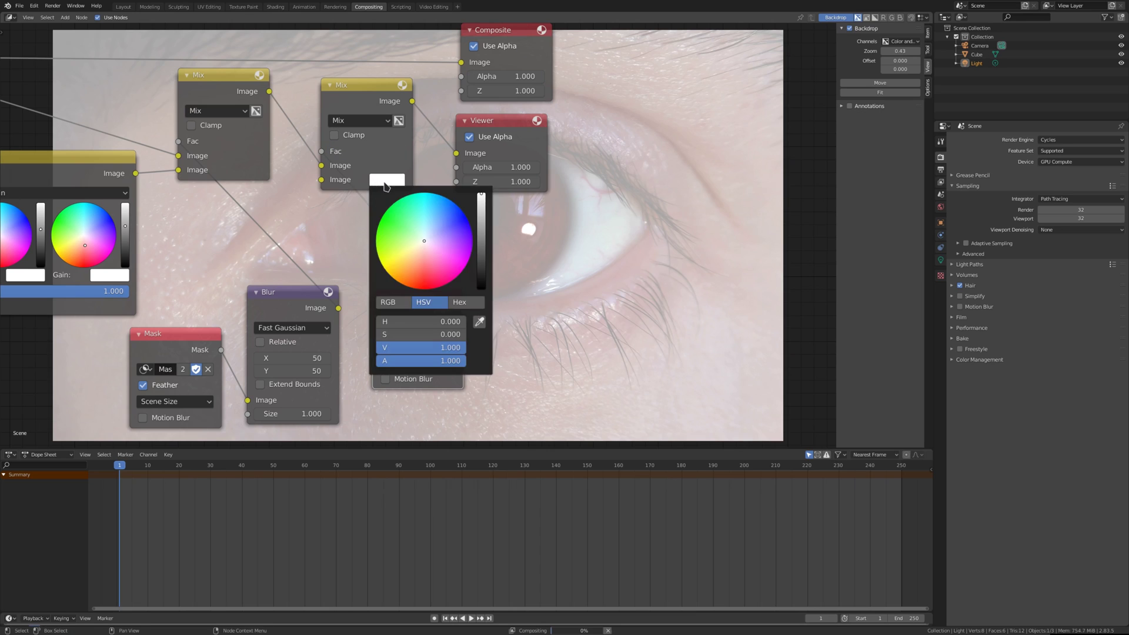
{"action": "left_click_drag", "start_coordinate": [435, 347], "coordinate": [380, 348]}
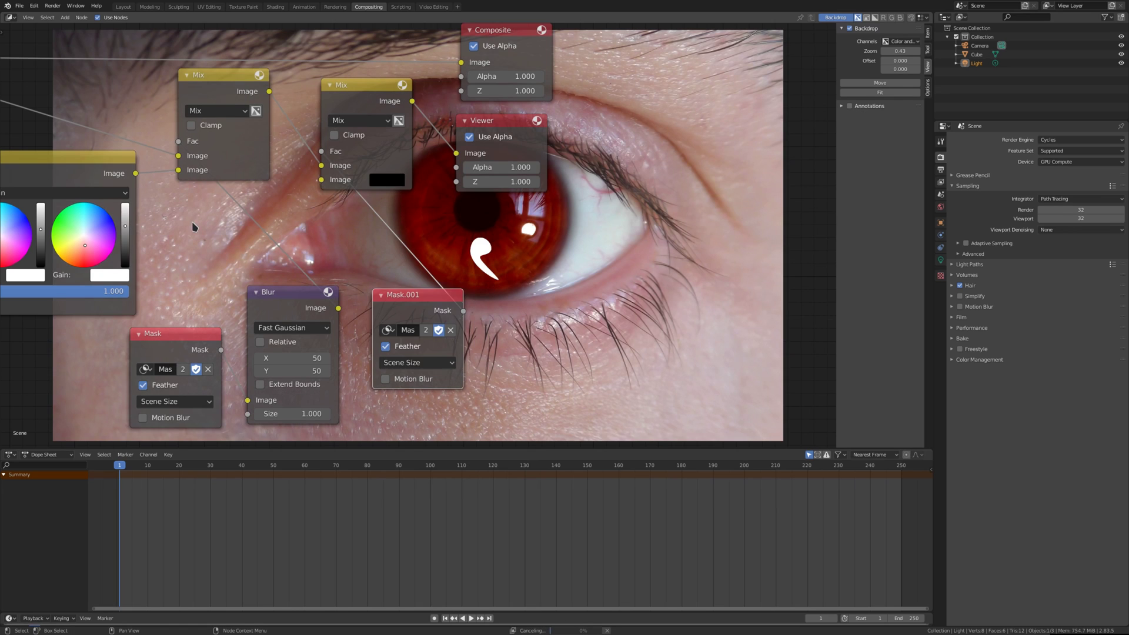
{"action": "middle_click_drag", "start_coordinate": [567, 294], "coordinate": [438, 246]}
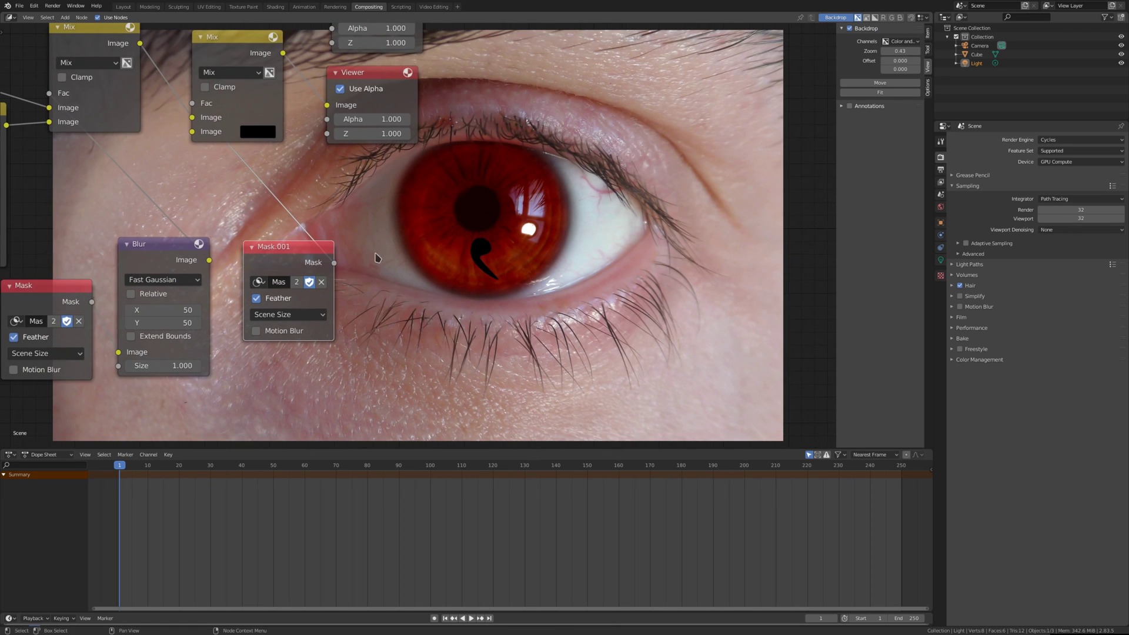
Step: Set the blending mode of the second Mix node, which feeds the Viewer, to Multiply
{"action": "middle_click_drag", "start_coordinate": [347, 213], "coordinate": [434, 232]}
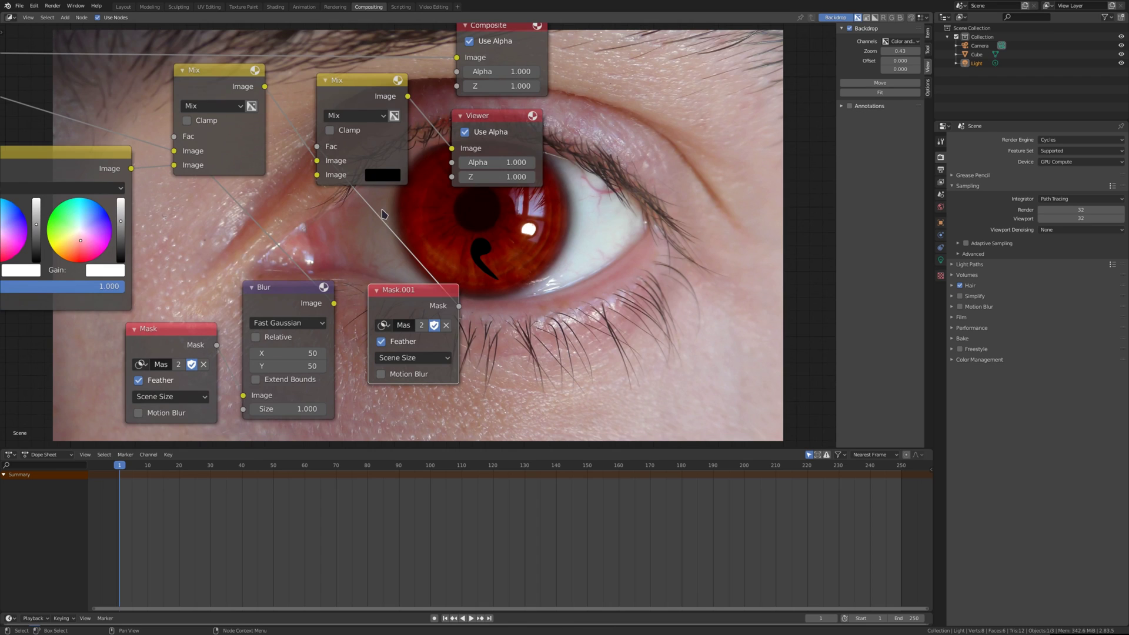
{"action": "left_click", "coordinate": [372, 122]}
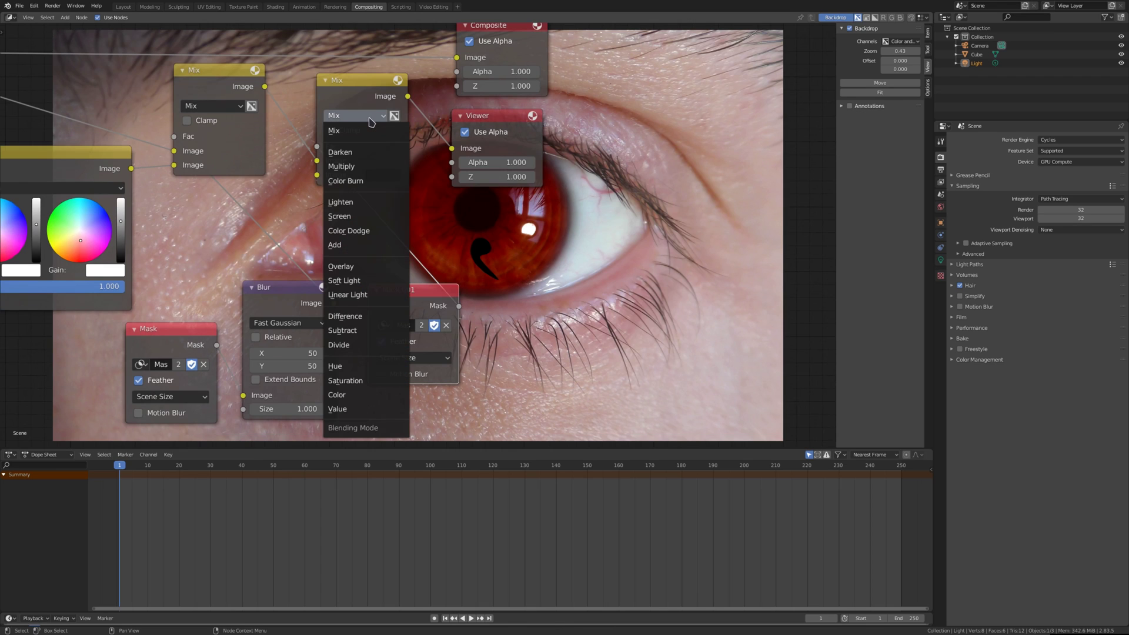
{"action": "left_click", "coordinate": [342, 167]}
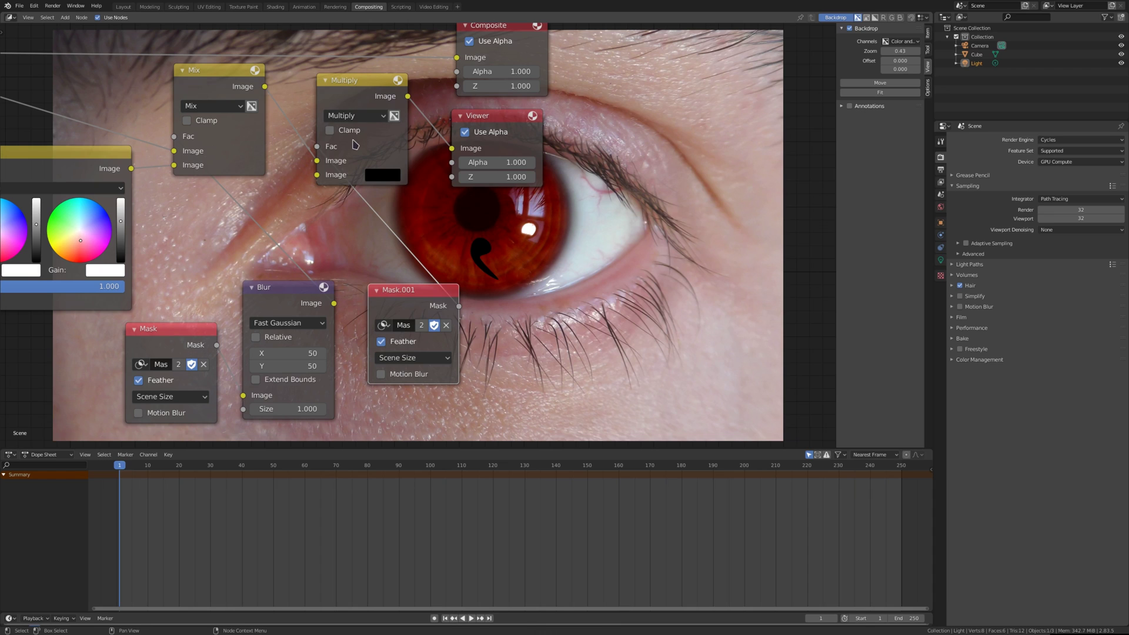
Step: Try the Overlay blending mode on the node feeding the Viewer, and switch it back to Multiply
{"action": "left_click", "coordinate": [365, 116]}
{"action": "left_click", "coordinate": [356, 116]}
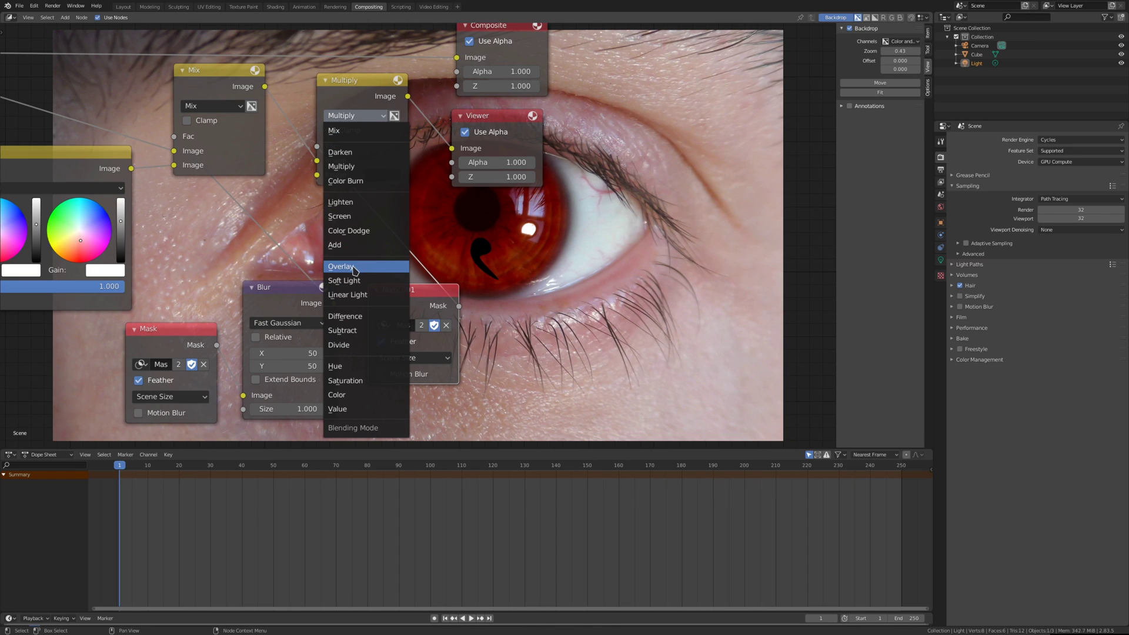
{"action": "left_click", "coordinate": [355, 268]}
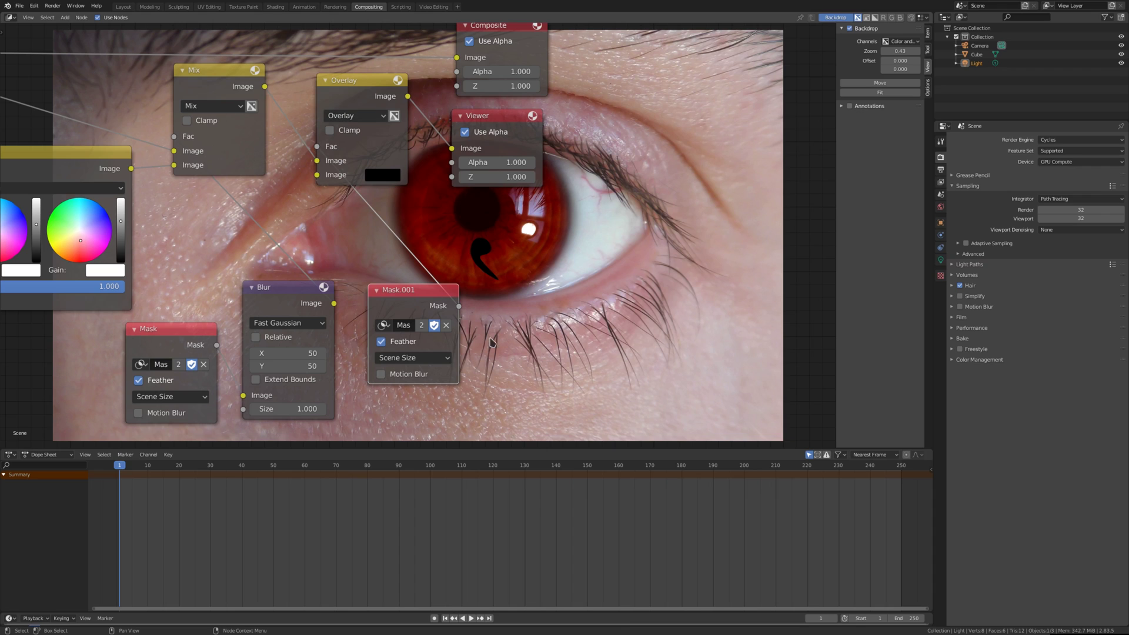
{"action": "left_click", "coordinate": [355, 114]}
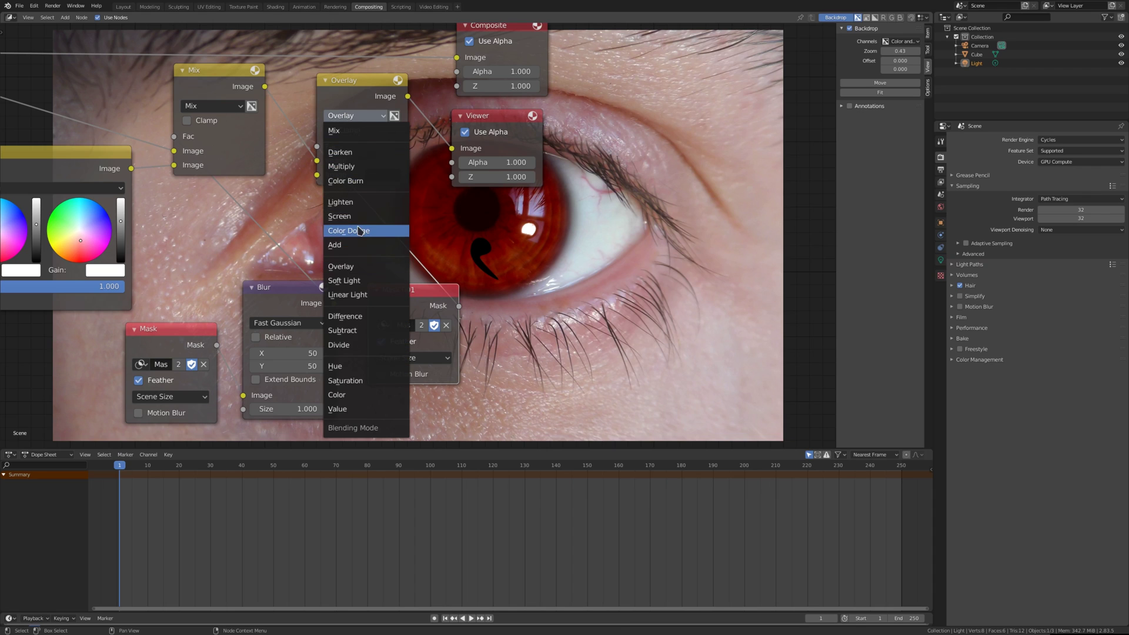
{"action": "left_click", "coordinate": [342, 167]}
Step: Duplicate the Blur node, insert the copy between Mask.001 and the Multiply node, and set its X and Y to 5
{"action": "left_click", "coordinate": [287, 305]}
{"action": "key", "text": "shift+d"}
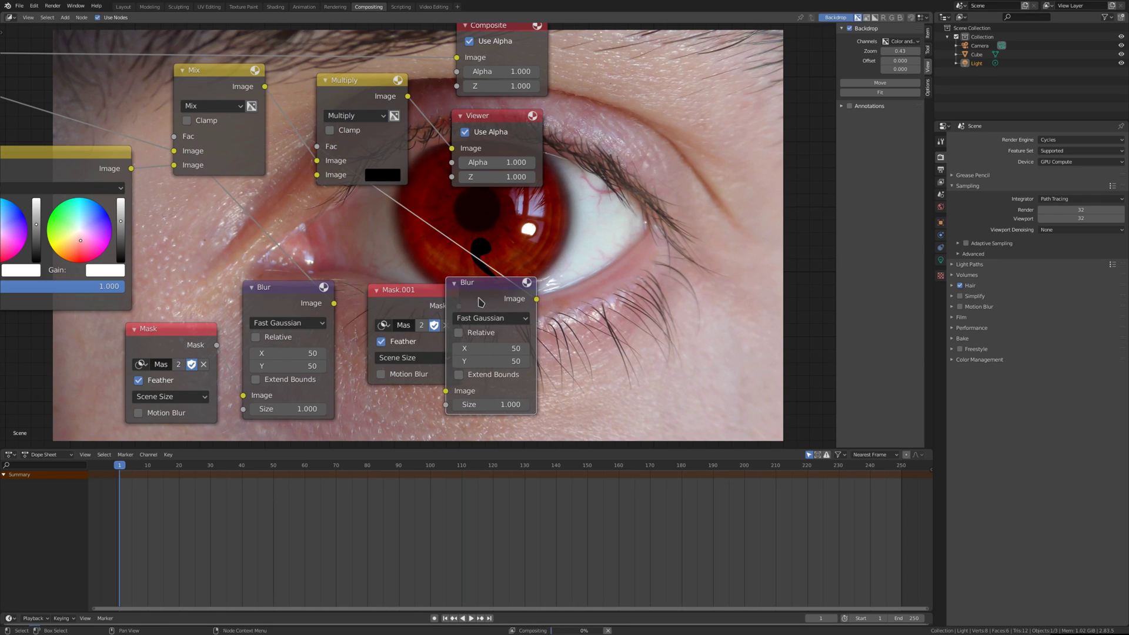
{"action": "left_click", "coordinate": [499, 293]}
{"action": "left_click", "coordinate": [512, 344]}
{"action": "type", "text": "5"}
{"action": "key", "text": "Return"}
{"action": "left_click", "coordinate": [504, 357]}
{"action": "type", "text": "5"}
{"action": "key", "text": "Return"}
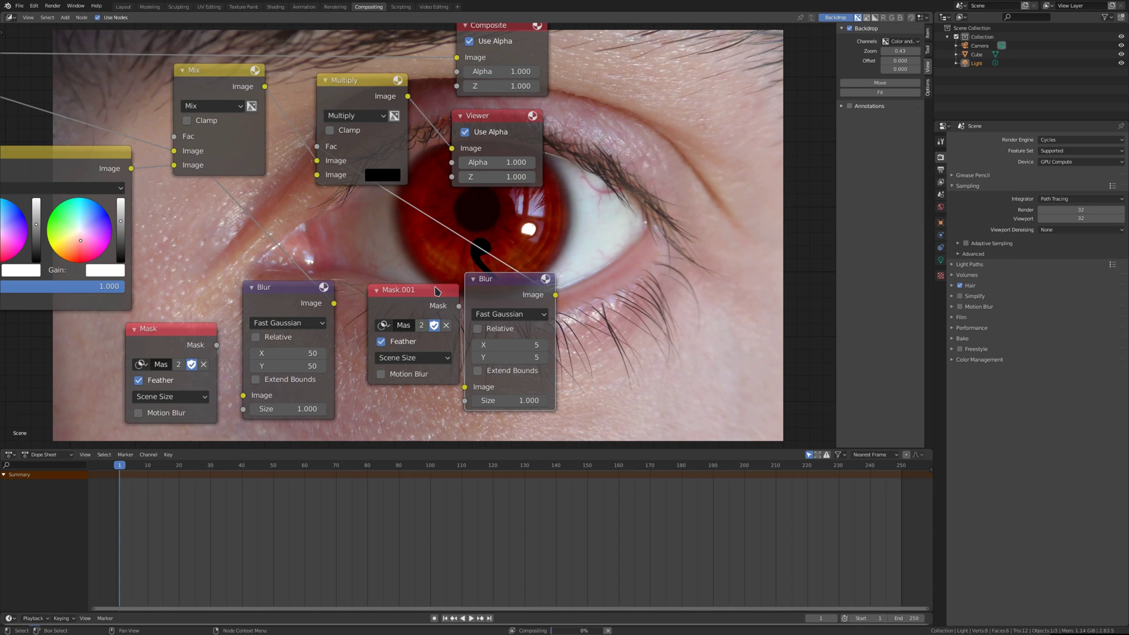
Step: Set the X and Y blur of the Blur node following Mask.001 to 7
{"action": "middle_click_drag", "start_coordinate": [459, 308], "coordinate": [339, 292]}
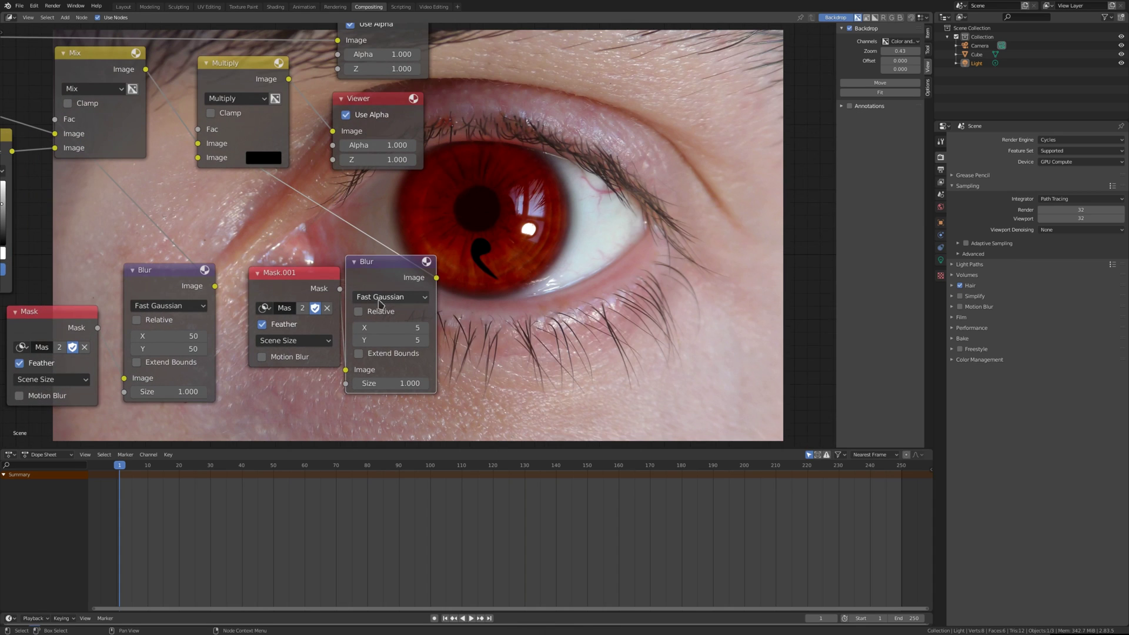
{"action": "left_click", "coordinate": [383, 324]}
{"action": "key", "text": "Return"}
{"action": "left_click", "coordinate": [398, 341]}
{"action": "type", "text": "7"}
{"action": "key", "text": "Return"}
Step: Enlarge the backdrop to 0.54 and check the mark against the iris at frames 19 and 37, returning to frame 1
{"action": "mouse_move", "coordinate": [894, 51]}
{"action": "left_mouse_down"}
{"action": "mouse_move", "coordinate": [929, 51]}
{"action": "mouse_move", "coordinate": [903, 51]}
{"action": "left_mouse_up"}
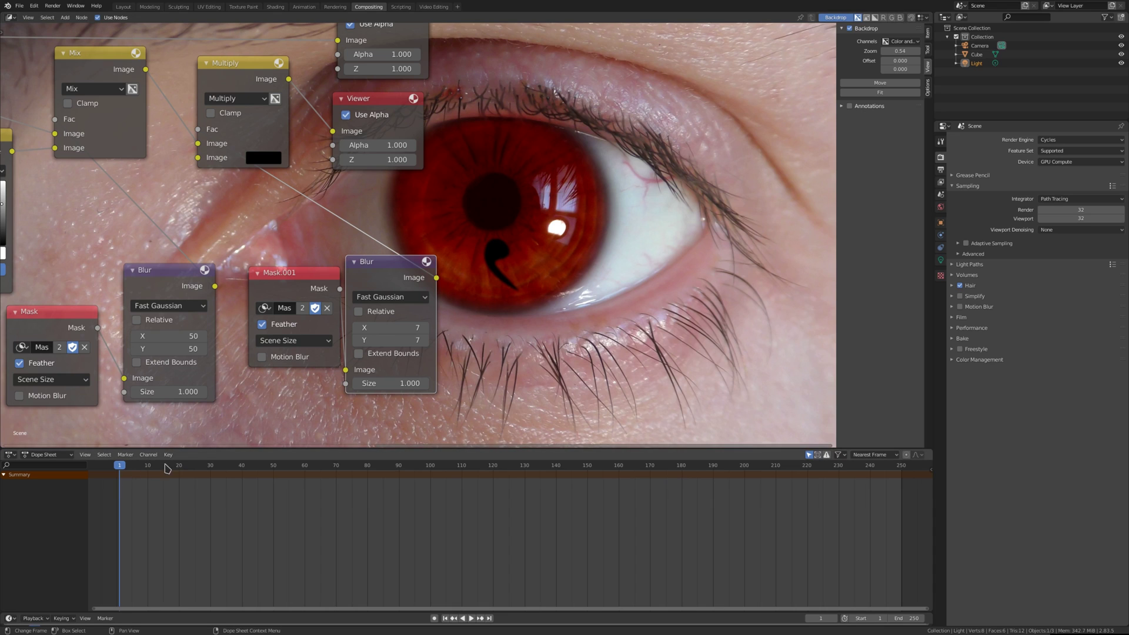
{"action": "left_click", "coordinate": [177, 465]}
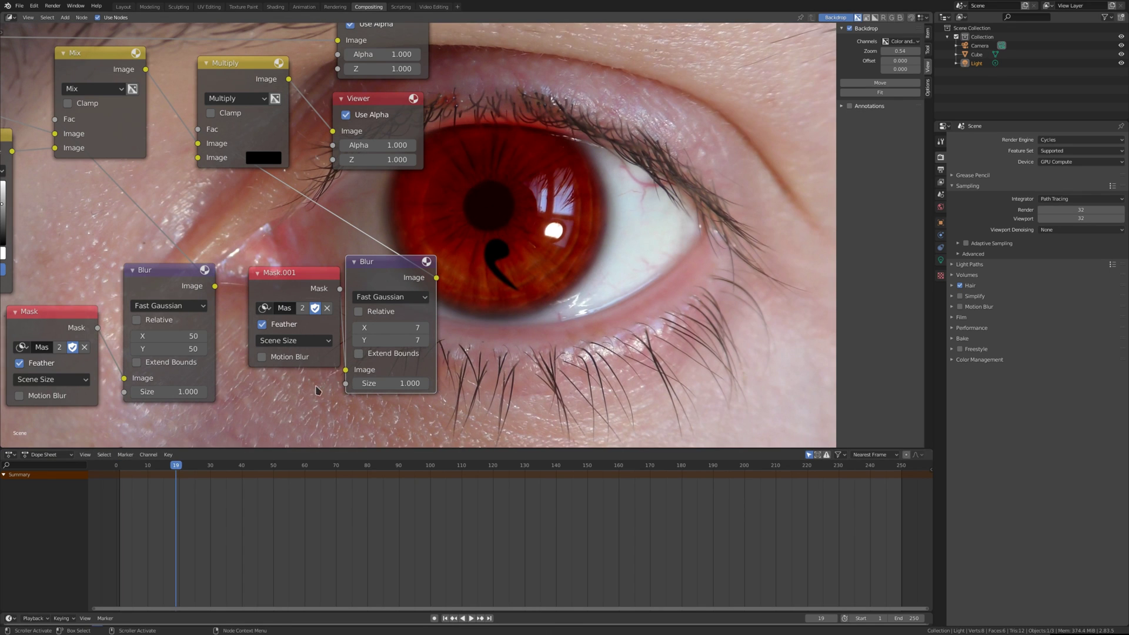
{"action": "left_click", "coordinate": [234, 465]}
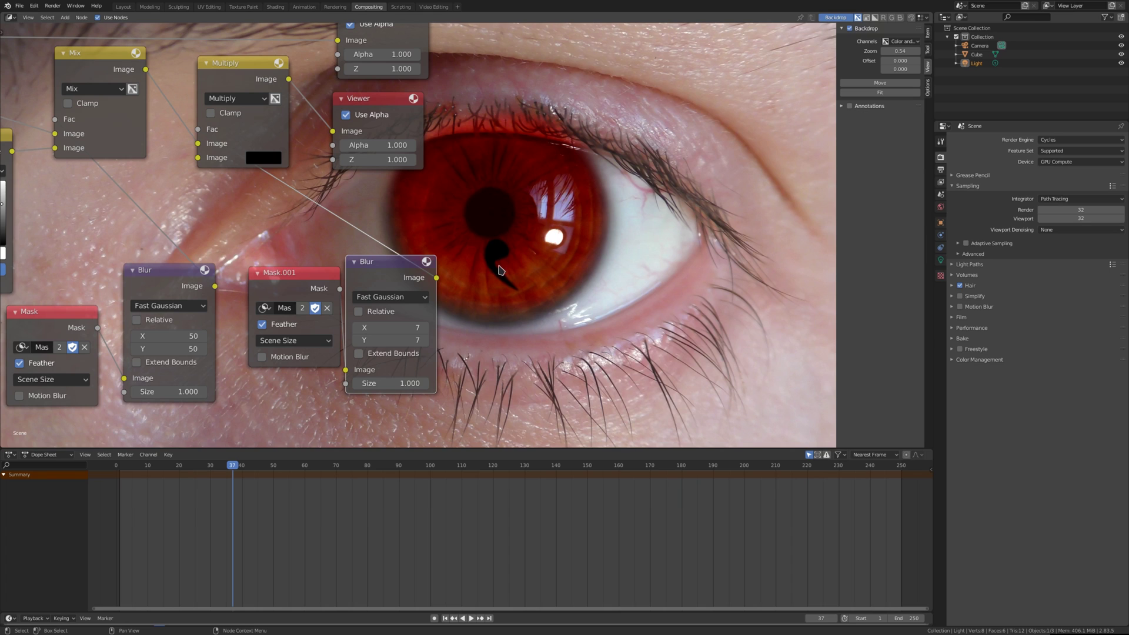
{"action": "middle_click_drag", "start_coordinate": [471, 85], "coordinate": [477, 122]}
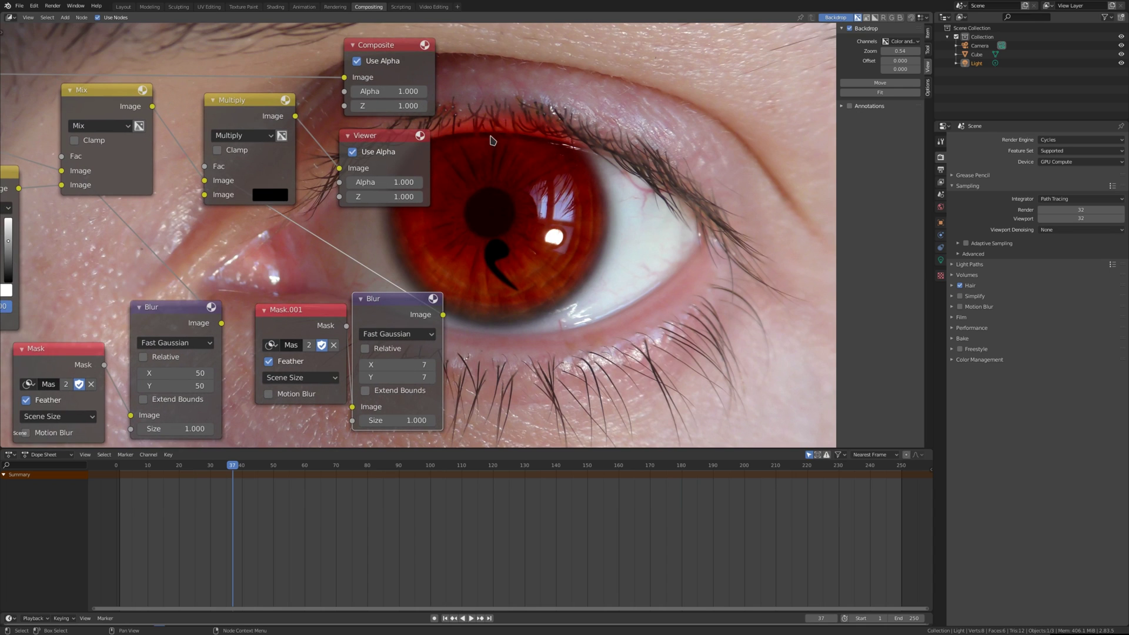
{"action": "left_click", "coordinate": [119, 468]}
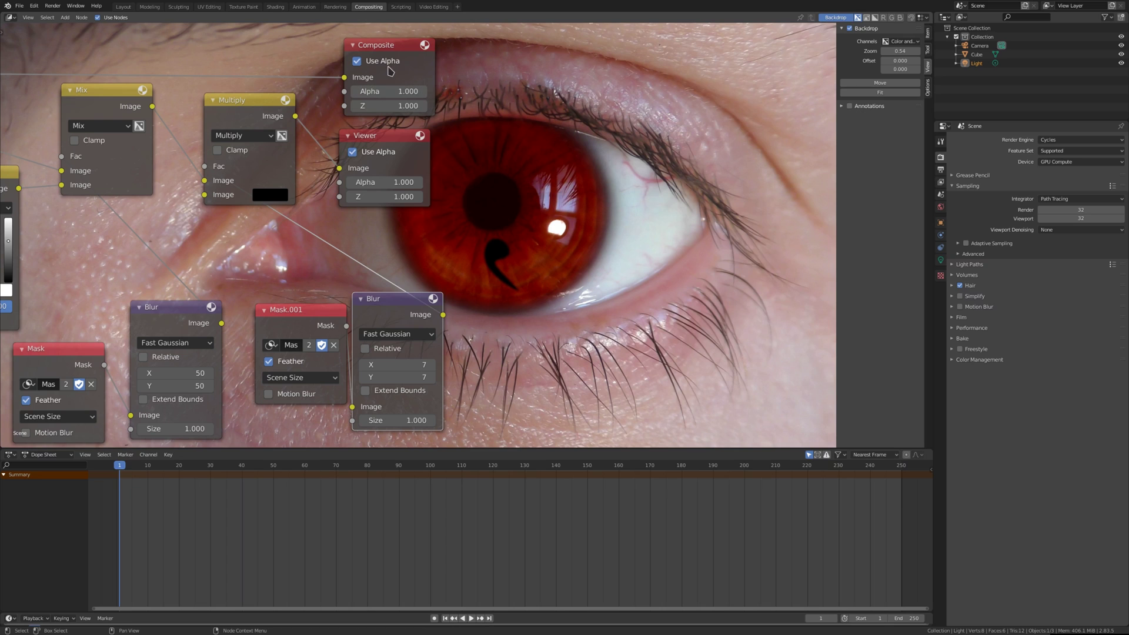
Step: Switch the compositor area to the Movie Clip Editor and open the eye footage S3310002.MP4 from the home folder
{"action": "left_click", "coordinate": [10, 18]}
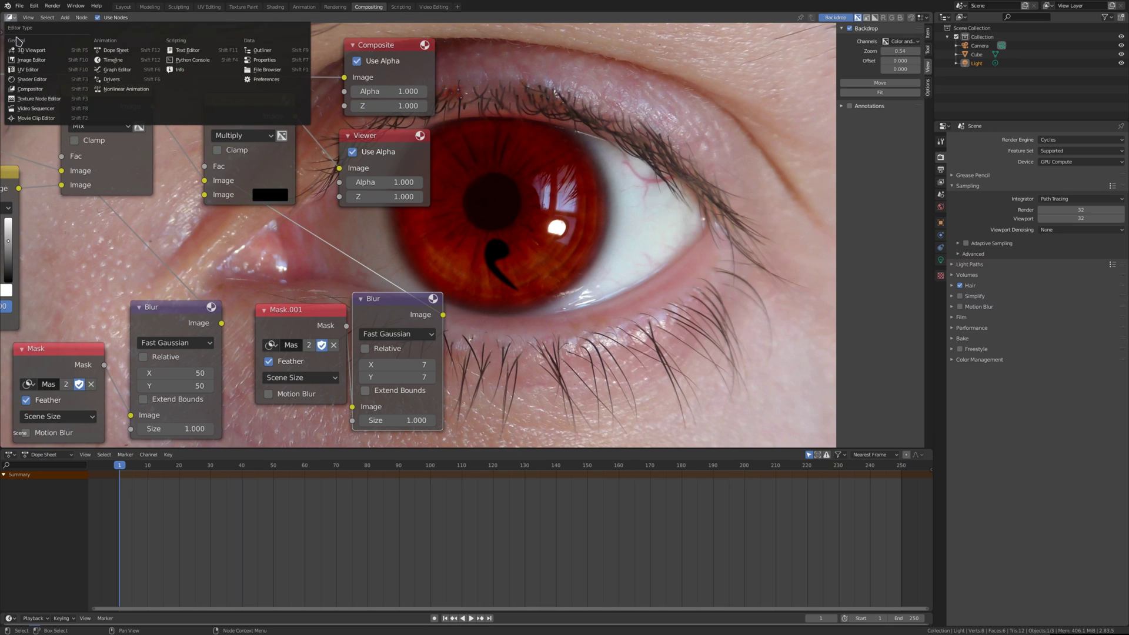
{"action": "left_click", "coordinate": [36, 118]}
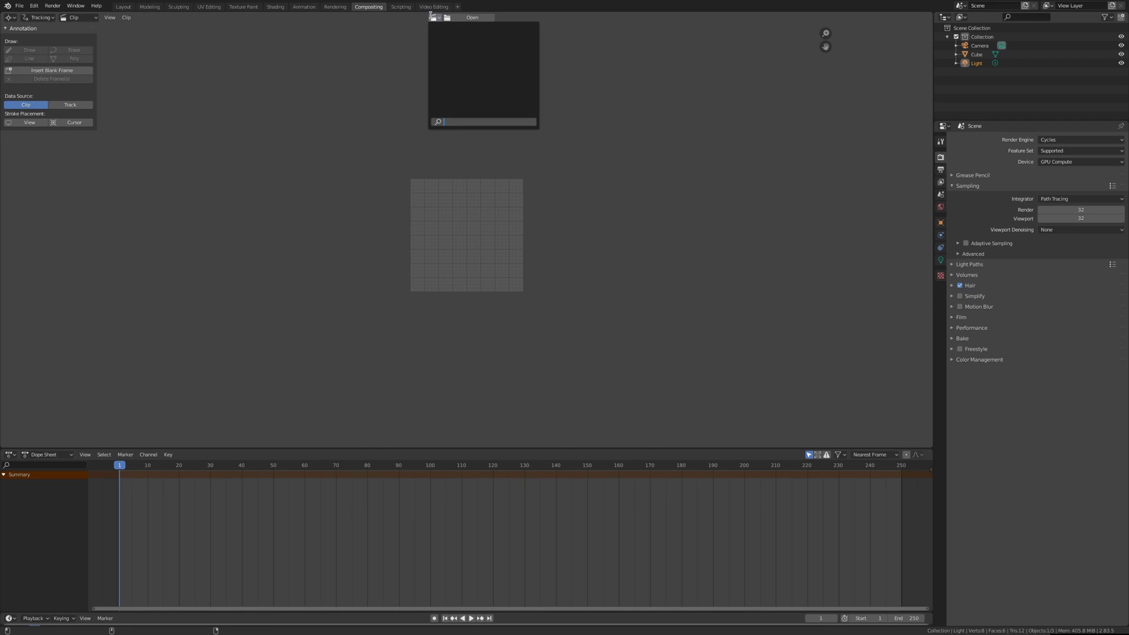
{"action": "left_click", "coordinate": [467, 18]}
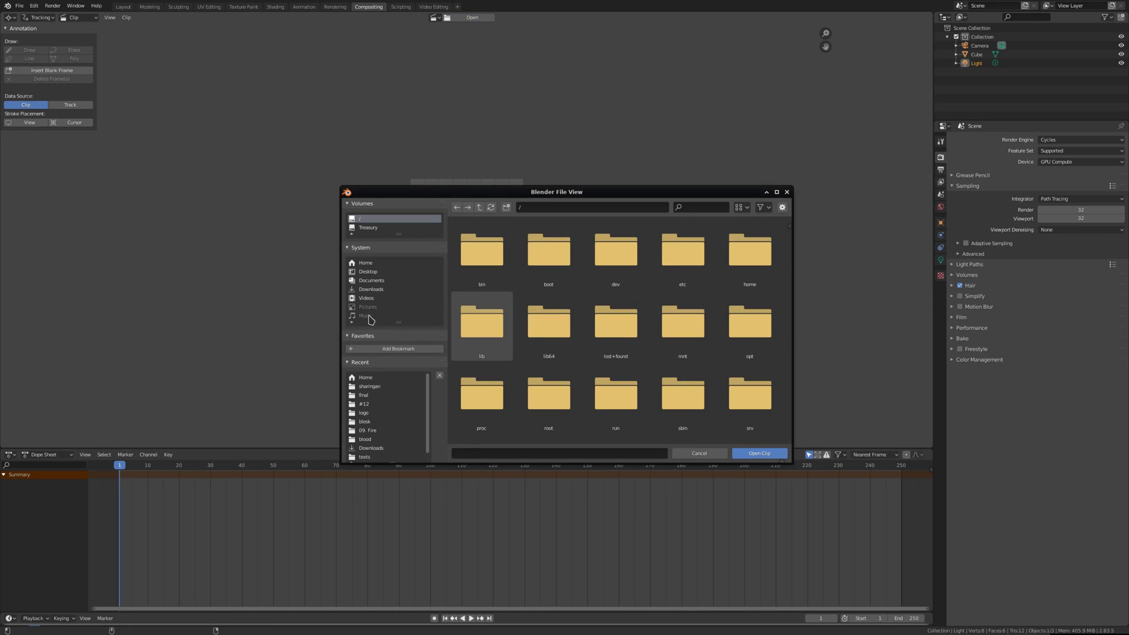
{"action": "left_click", "coordinate": [366, 263]}
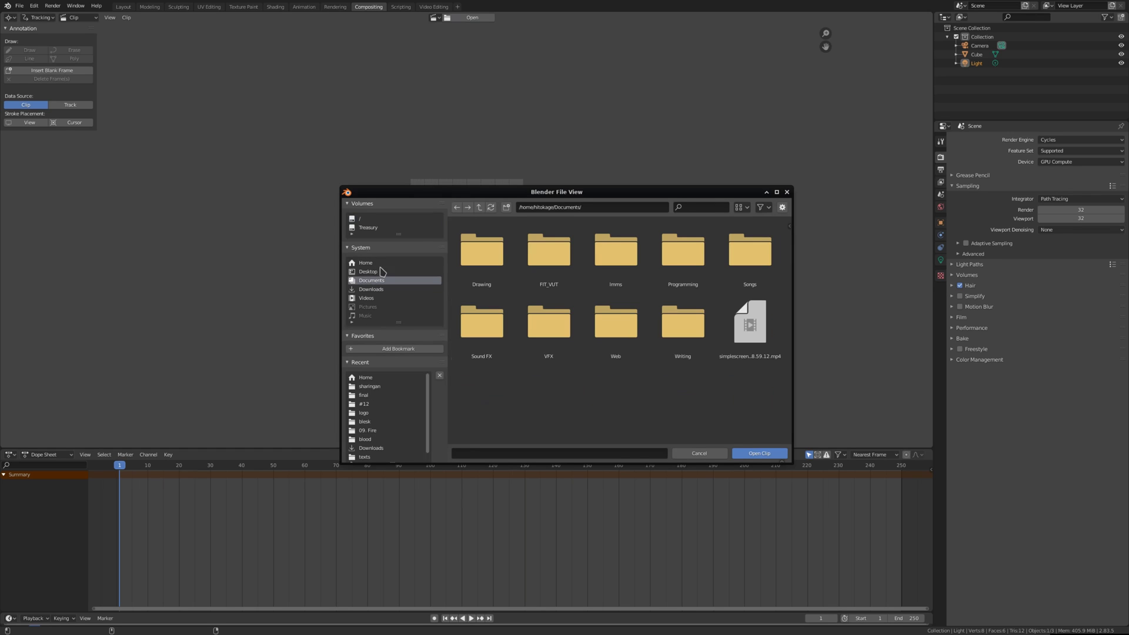
{"action": "double_click", "coordinate": [734, 337]}
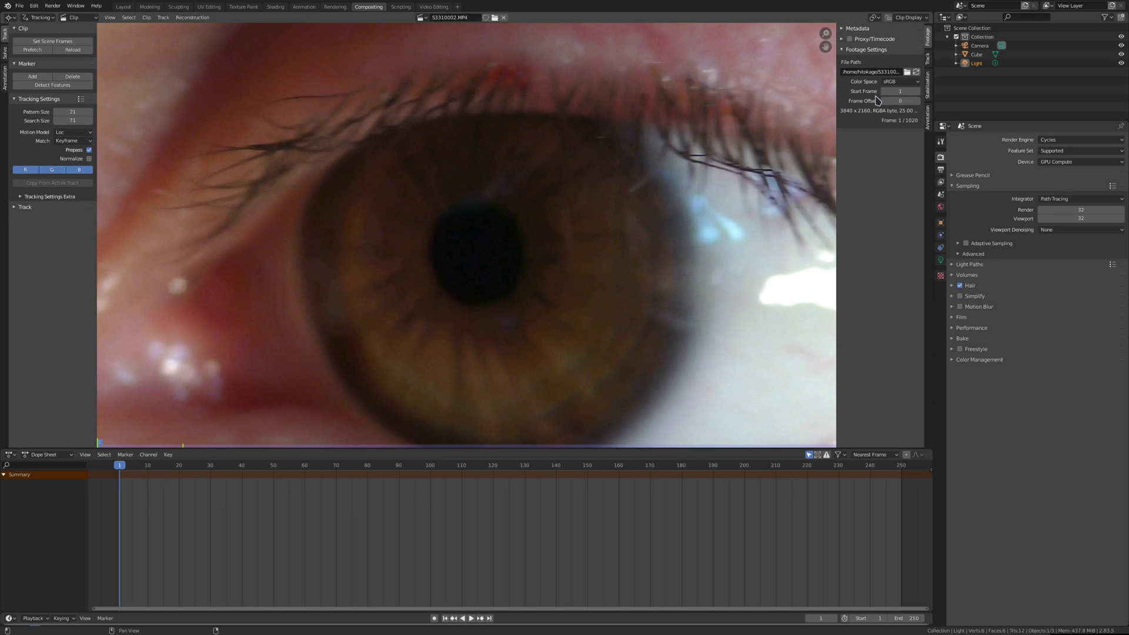
Step: Set the clip's frame offset to 25*26
{"action": "scroll", "coordinate": [570, 260], "scroll_direction": "down", "scroll_amount": 3}
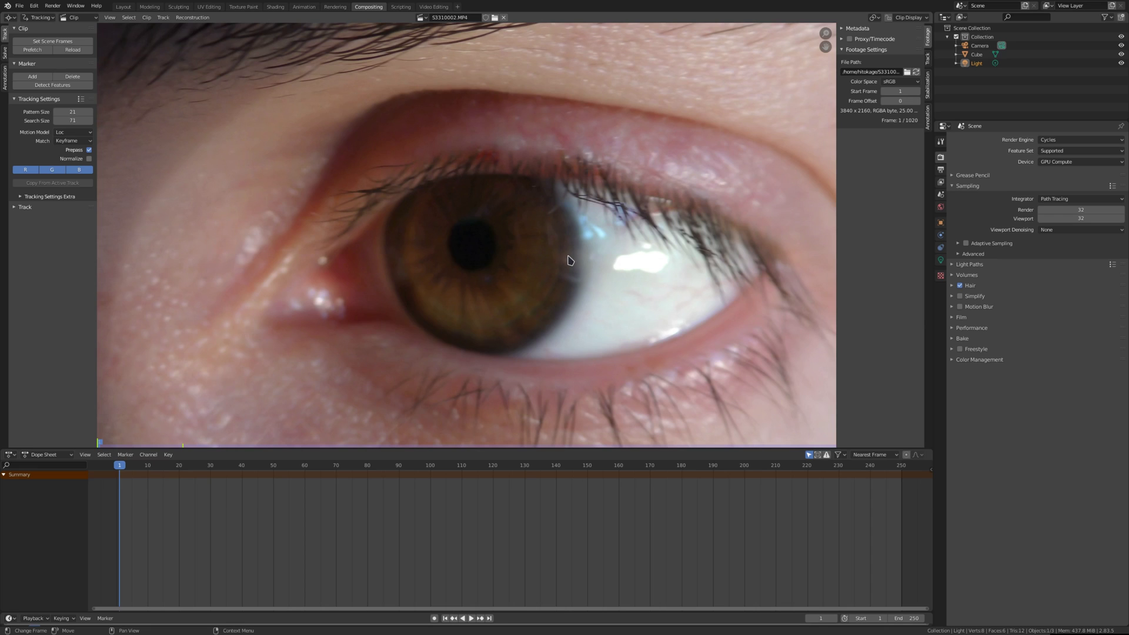
{"action": "scroll", "coordinate": [570, 260], "scroll_direction": "down", "scroll_amount": 3}
{"action": "scroll", "coordinate": [570, 260], "scroll_direction": "up", "scroll_amount": 3}
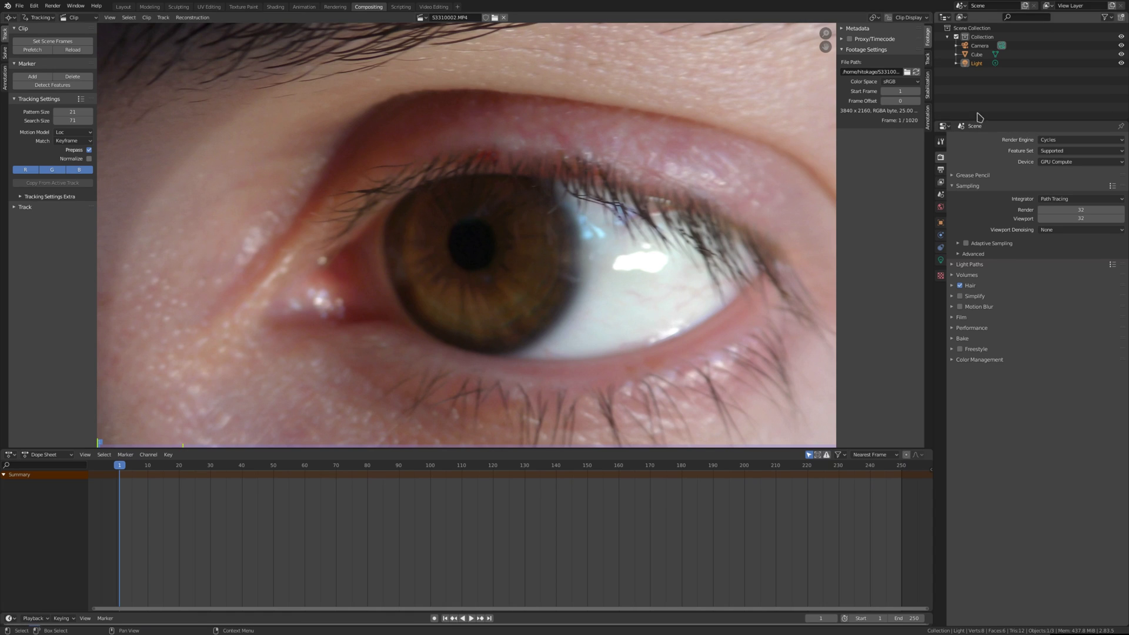
{"action": "left_click", "coordinate": [903, 102]}
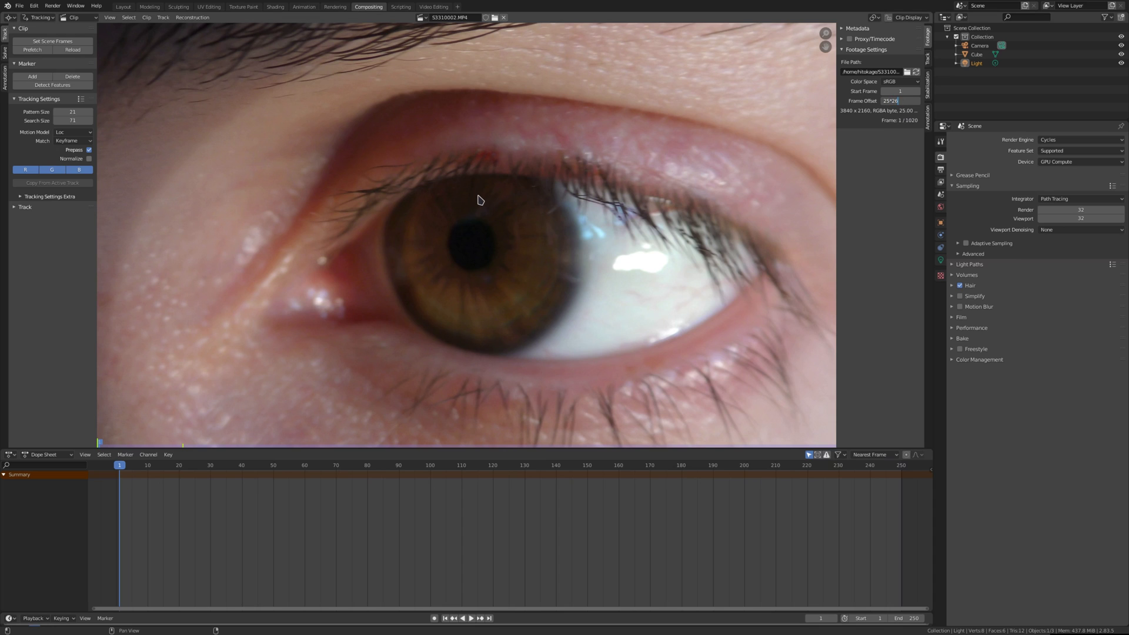
{"action": "type", "text": "25*26"}
{"action": "key", "text": "Return"}
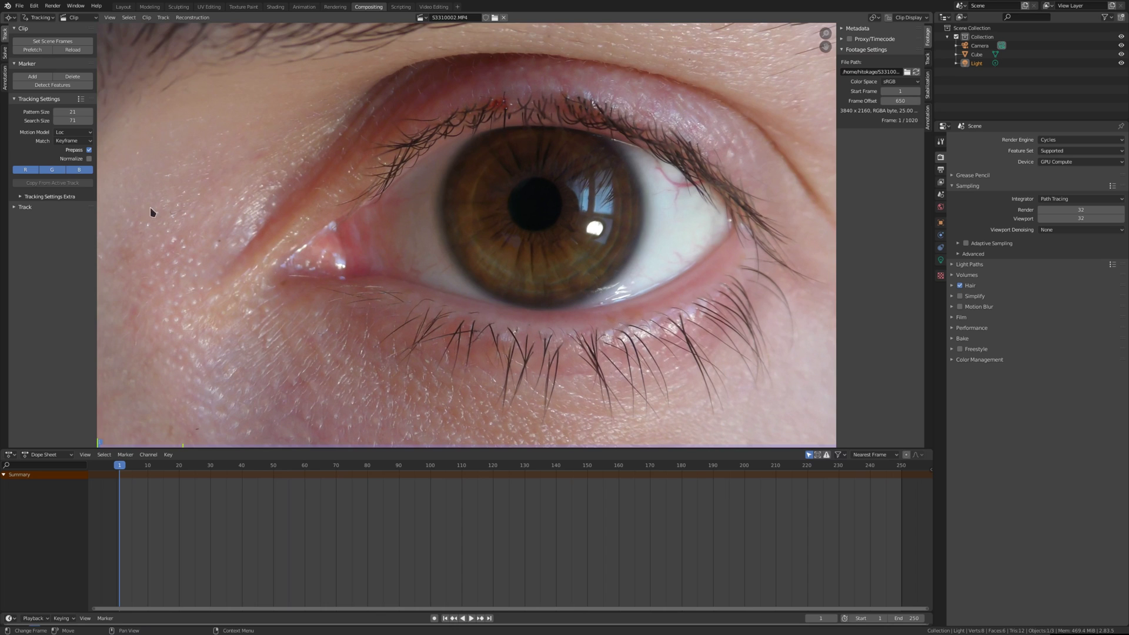
Step: Add a tracking marker on the dark iris detail just left of the pupil at frame 1
{"action": "left_click", "coordinate": [37, 79]}
{"action": "scroll", "coordinate": [451, 252], "scroll_direction": "up", "scroll_amount": 3}
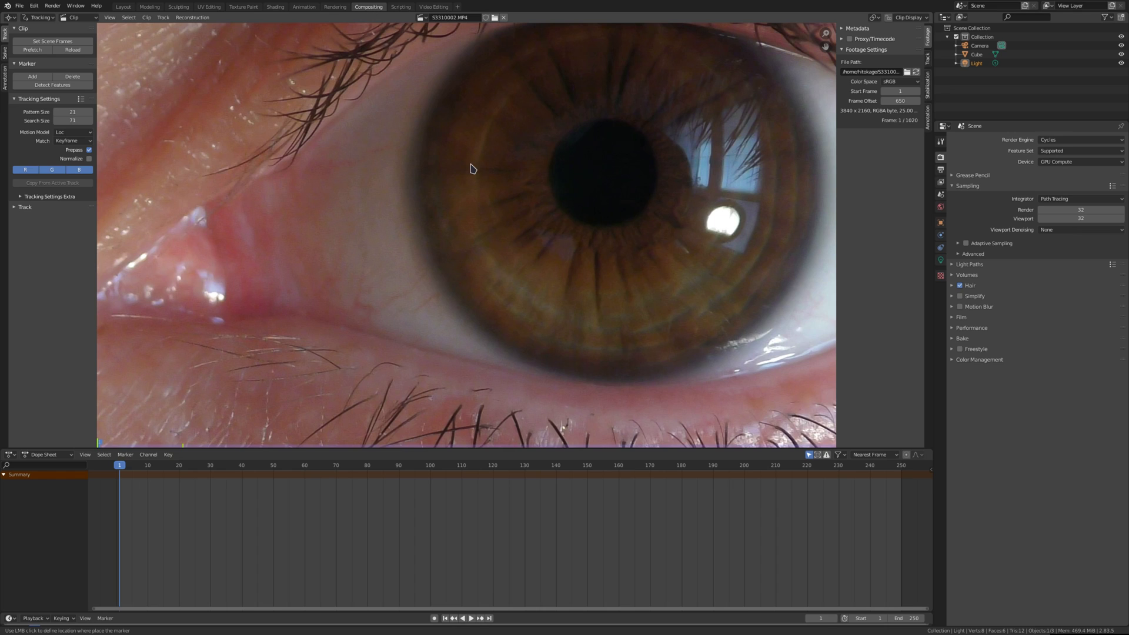
{"action": "scroll", "coordinate": [504, 208], "scroll_direction": "up", "scroll_amount": 1}
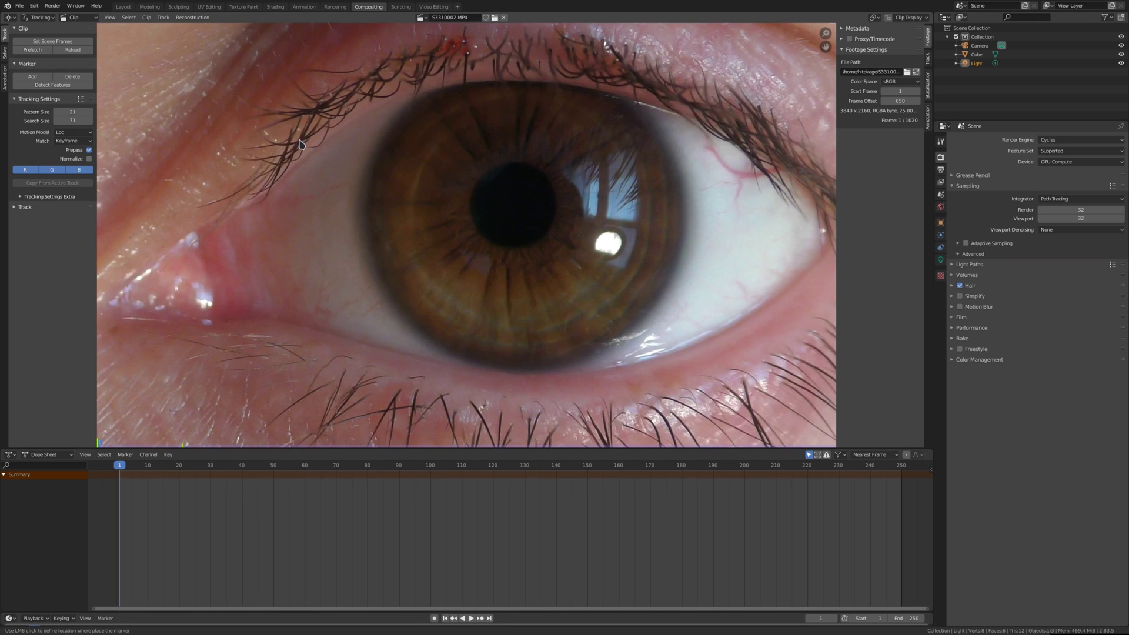
{"action": "scroll", "coordinate": [437, 271], "scroll_direction": "up", "scroll_amount": 2}
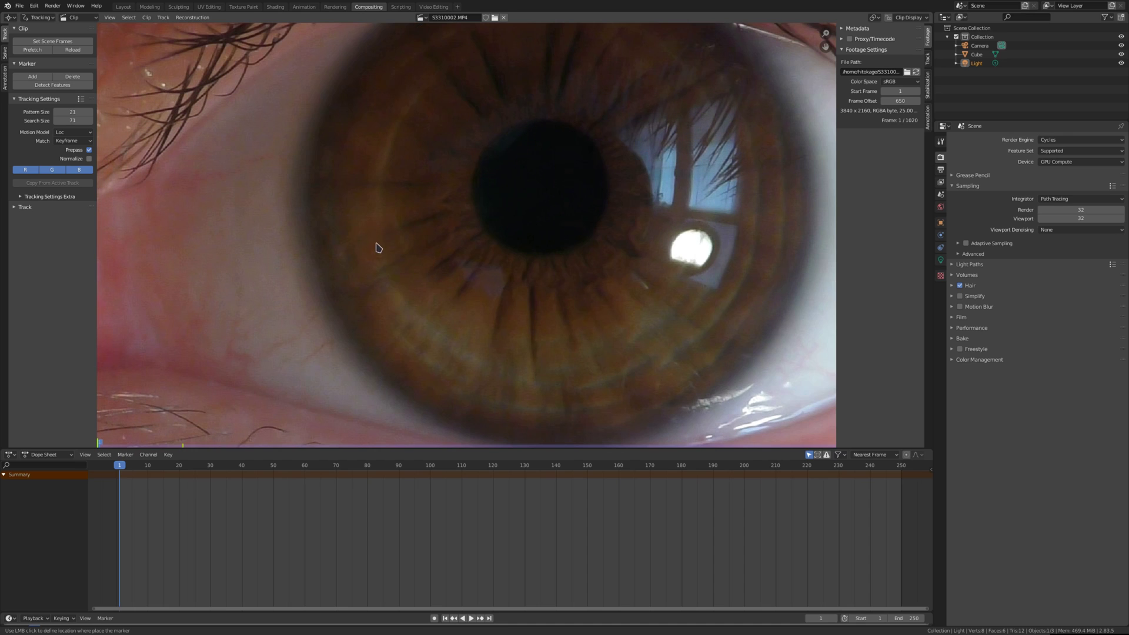
{"action": "middle_click_drag", "start_coordinate": [376, 245], "coordinate": [518, 272]}
{"action": "middle_click_drag", "start_coordinate": [547, 178], "coordinate": [590, 305]}
{"action": "scroll", "coordinate": [562, 302], "scroll_direction": "up", "scroll_amount": 1}
{"action": "scroll", "coordinate": [566, 306], "scroll_direction": "down", "scroll_amount": 3}
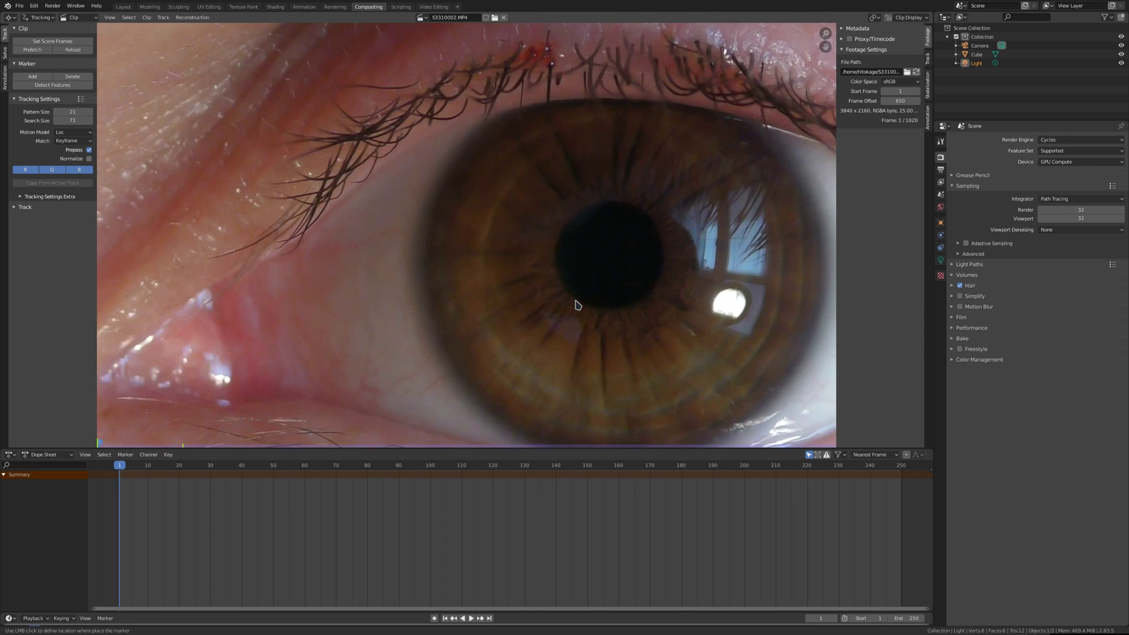
{"action": "scroll", "coordinate": [561, 299], "scroll_direction": "up", "scroll_amount": 2}
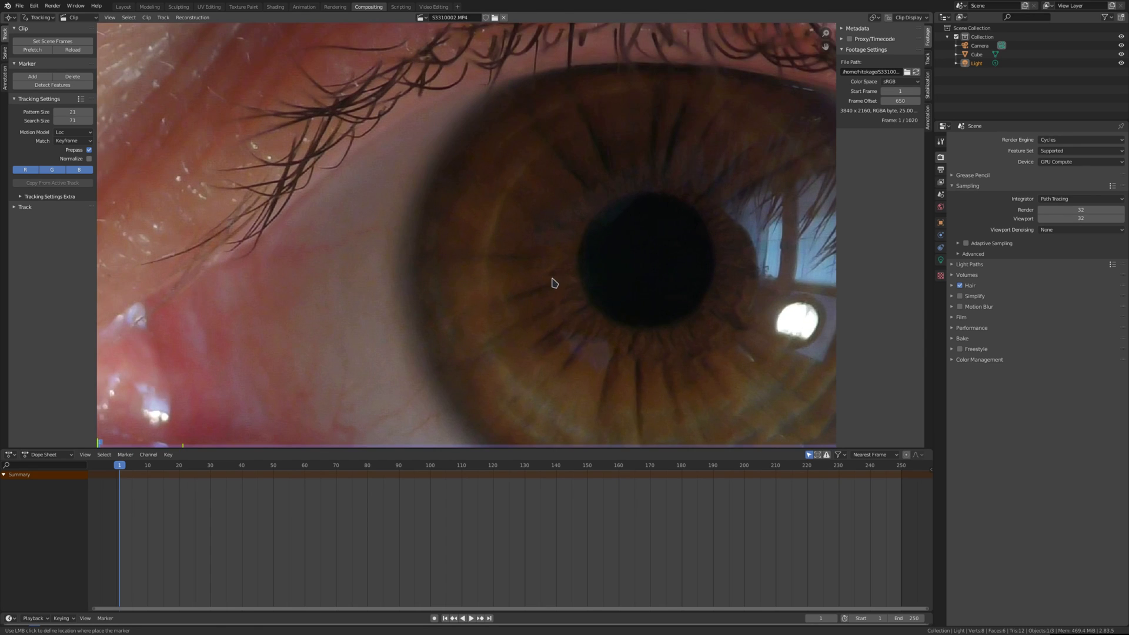
{"action": "left_click", "coordinate": [553, 274]}
{"action": "scroll", "coordinate": [574, 306], "scroll_direction": "up", "scroll_amount": 4}
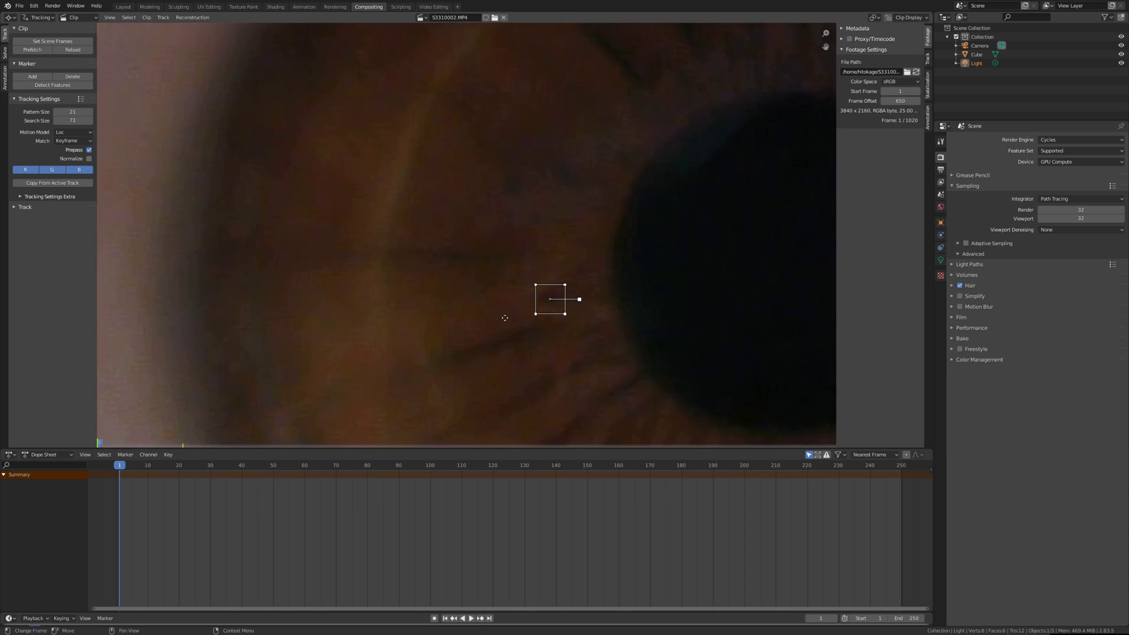
{"action": "scroll", "coordinate": [516, 292], "scroll_direction": "up", "scroll_amount": 2}
{"action": "scroll", "coordinate": [516, 293], "scroll_direction": "down", "scroll_amount": 6}
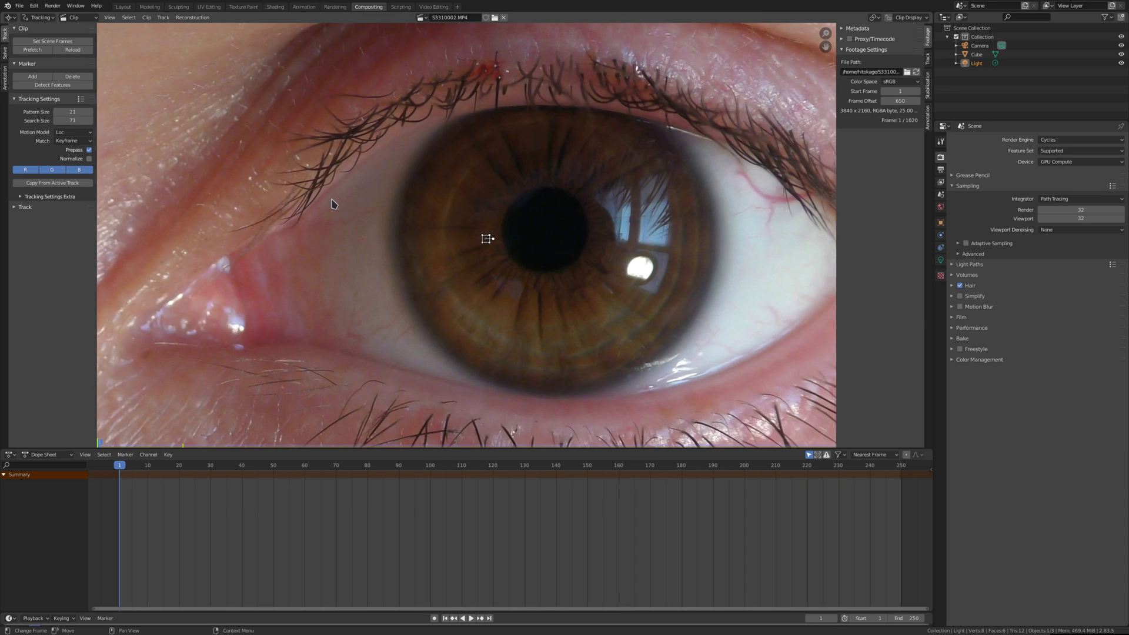
Step: Track the selected iris marker forward from frame 1
{"action": "left_click", "coordinate": [17, 208]}
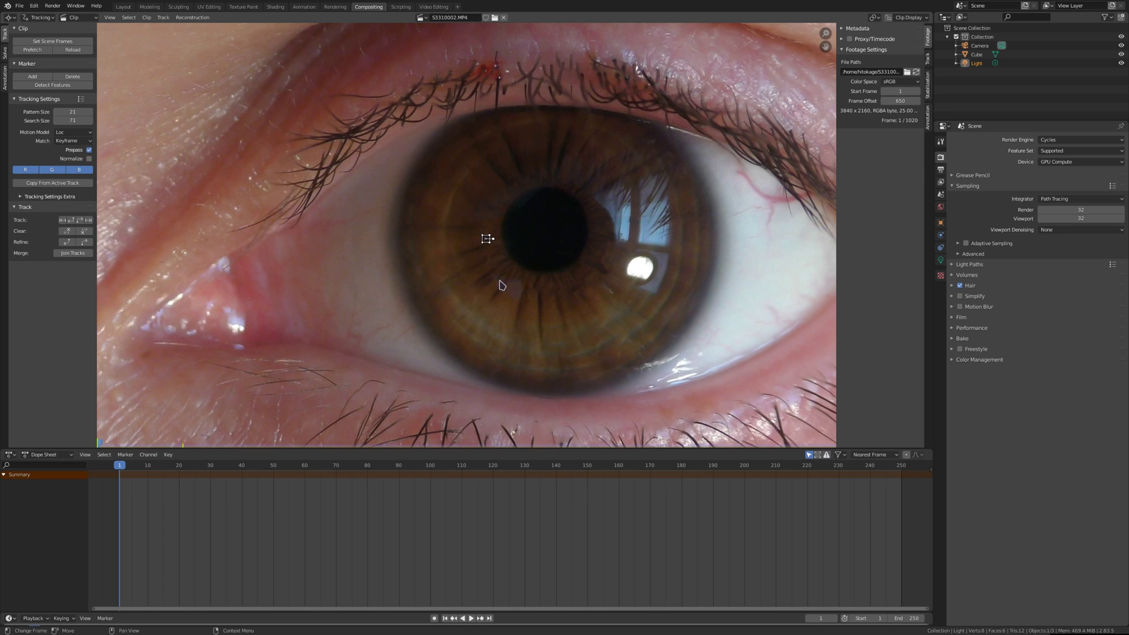
{"action": "scroll", "coordinate": [505, 287], "scroll_direction": "up", "scroll_amount": 1}
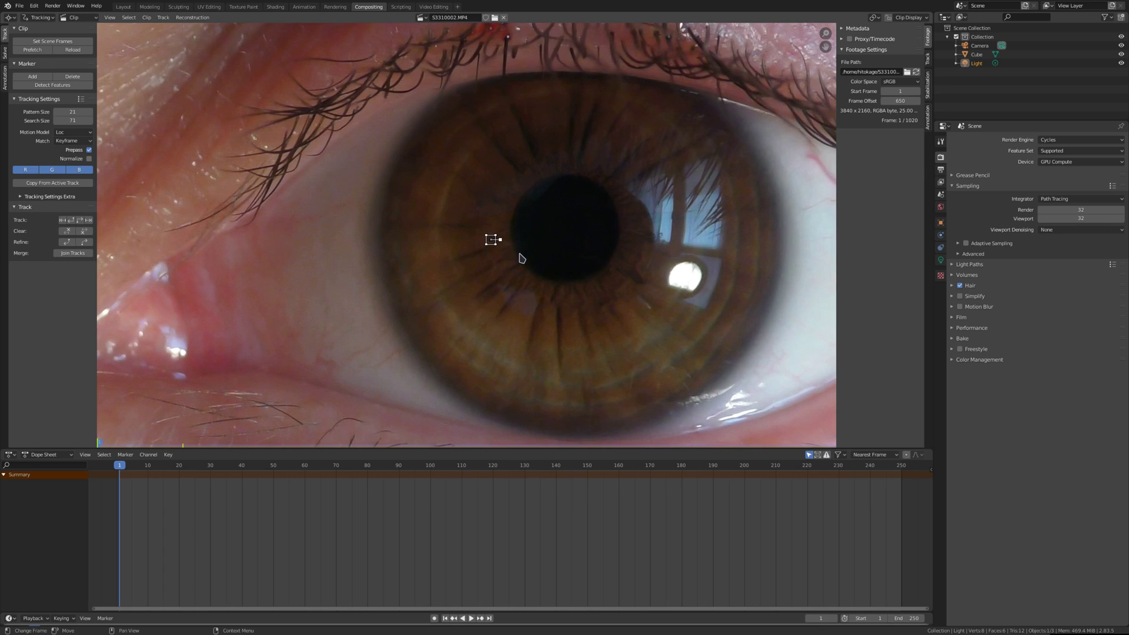
{"action": "left_click", "coordinate": [89, 221]}
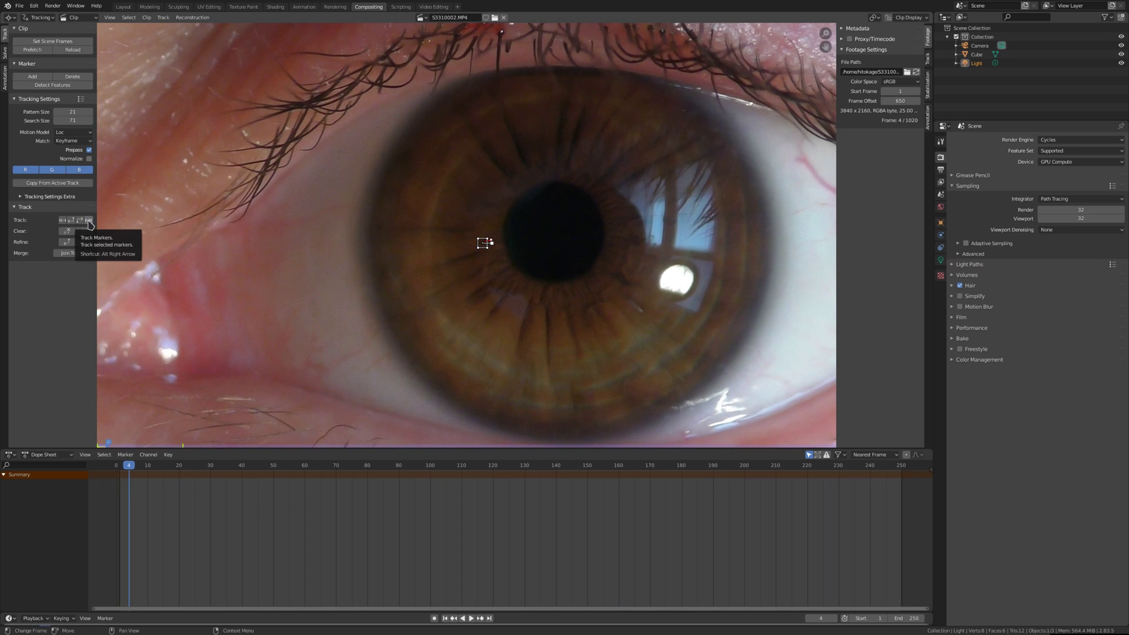
Step: Show the iris marker's track settings and track the marker forward from frame 4
{"action": "scroll", "coordinate": [464, 287], "scroll_direction": "up", "scroll_amount": 1}
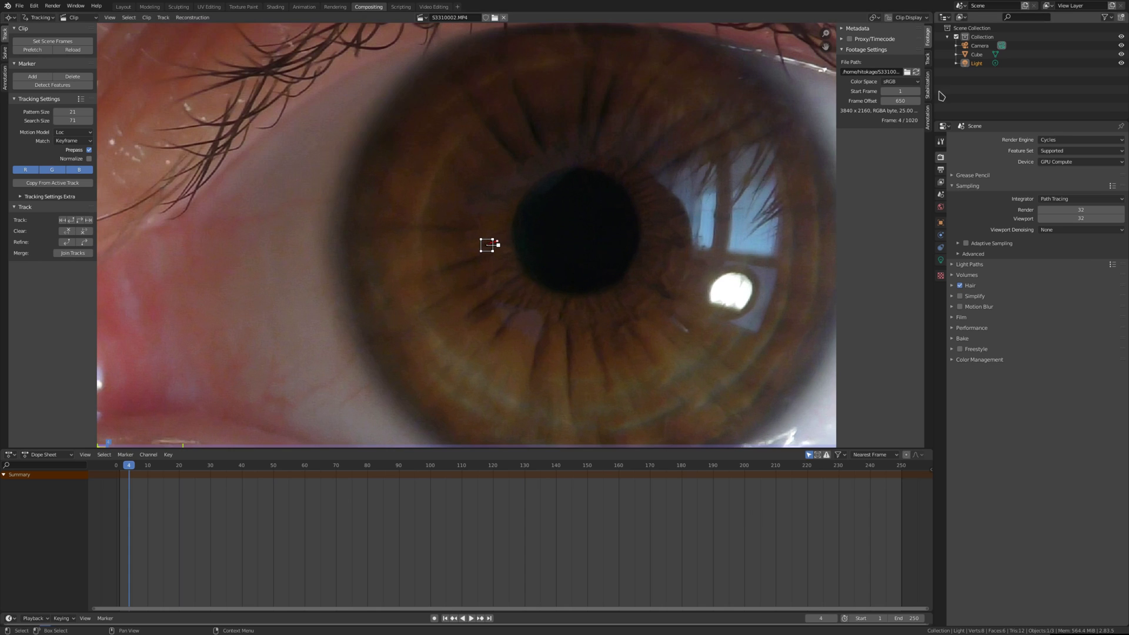
{"action": "left_click", "coordinate": [929, 64]}
{"action": "scroll", "coordinate": [438, 295], "scroll_direction": "up", "scroll_amount": 1}
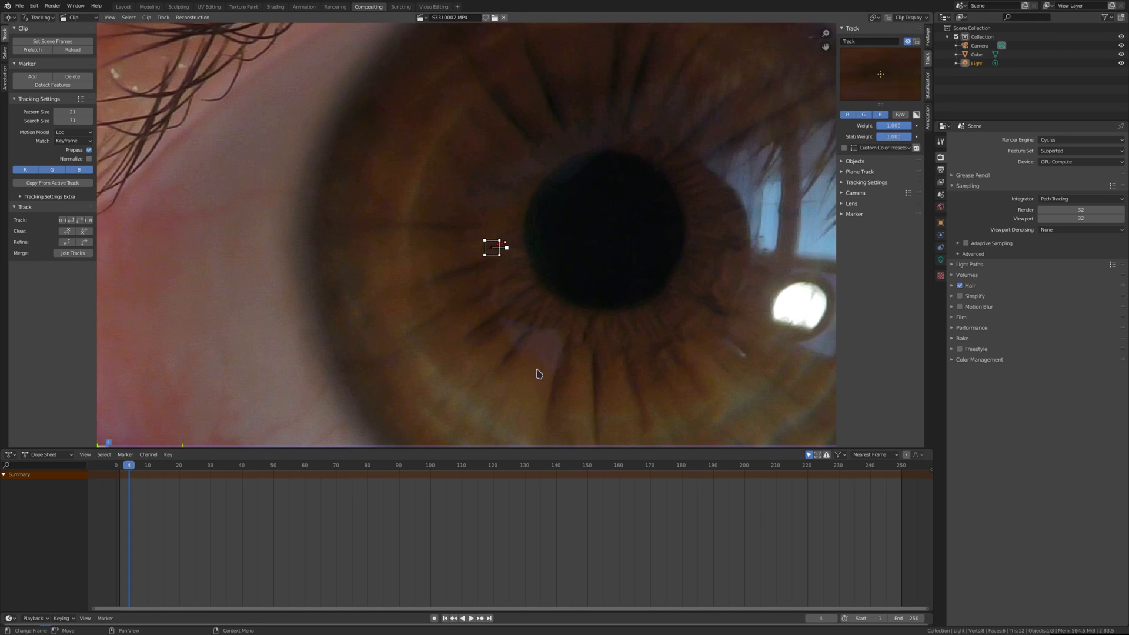
{"action": "middle_click_drag", "start_coordinate": [527, 358], "coordinate": [551, 291]}
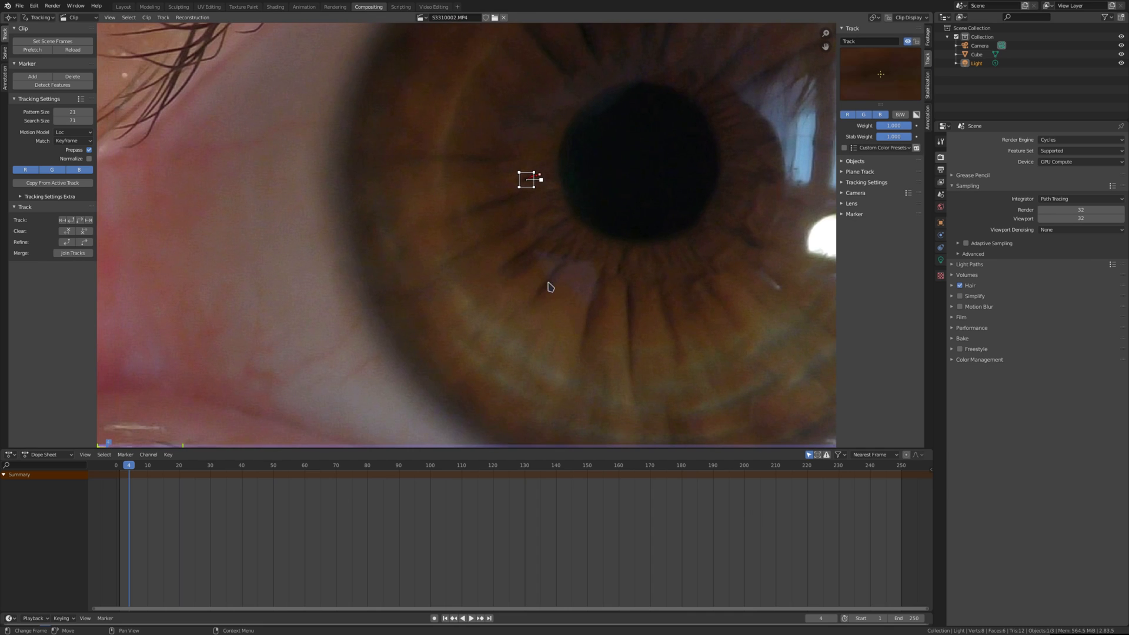
{"action": "scroll", "coordinate": [468, 255], "scroll_direction": "down", "scroll_amount": 4}
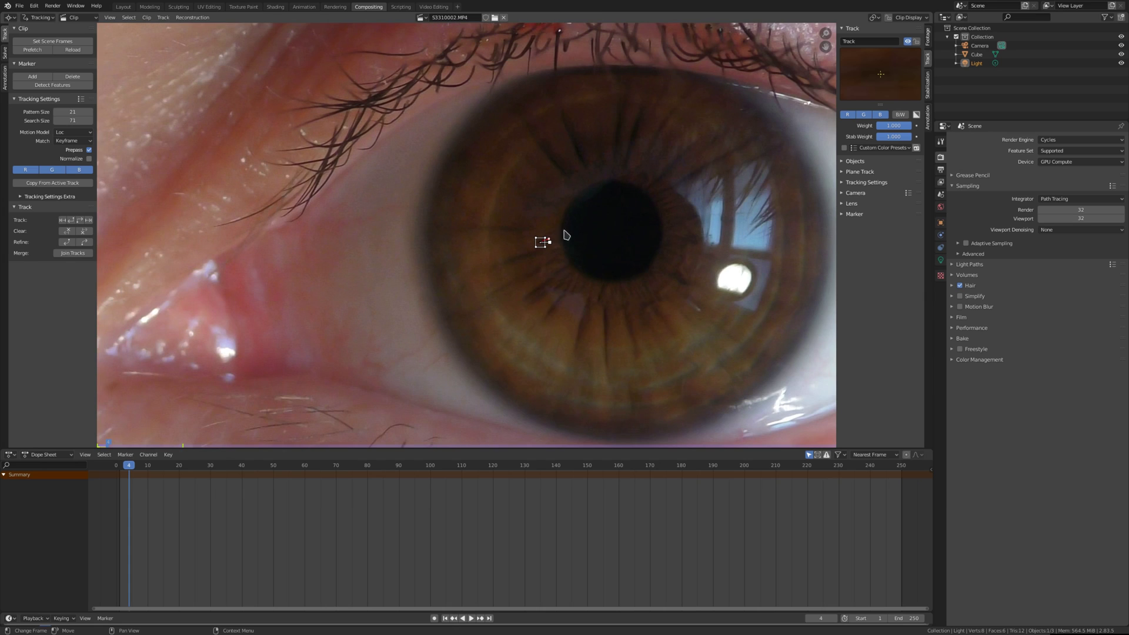
{"action": "left_click", "coordinate": [80, 221]}
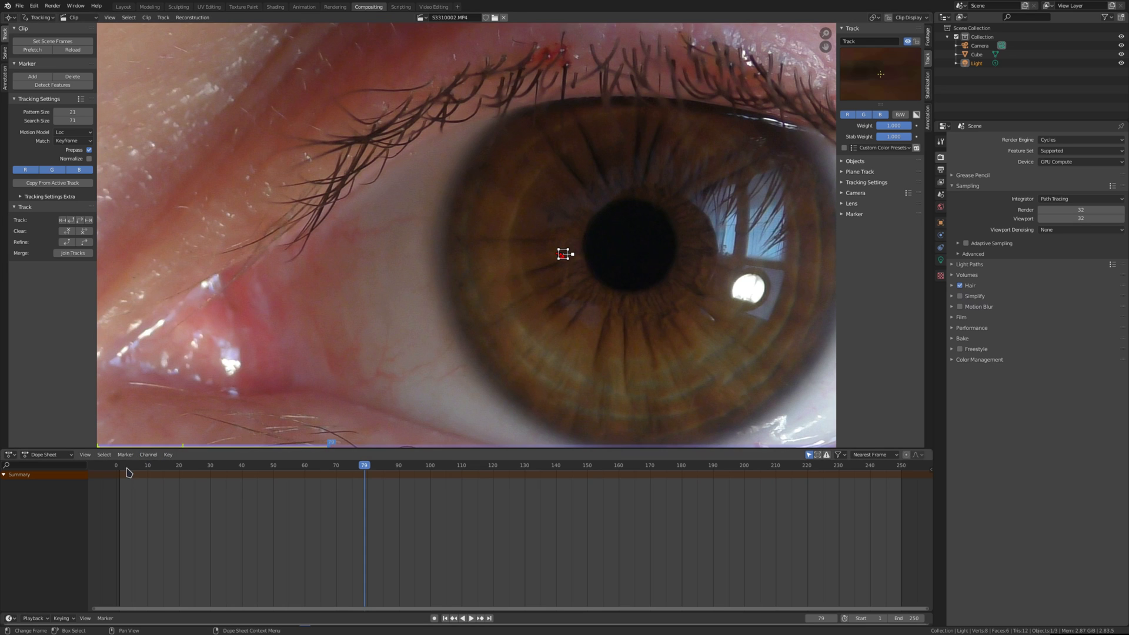
Step: Scrub and play the tracked footage to review the marker's path, and return to frame 1
{"action": "left_click_drag", "start_coordinate": [128, 469], "coordinate": [168, 483]}
{"action": "key", "text": "space"}
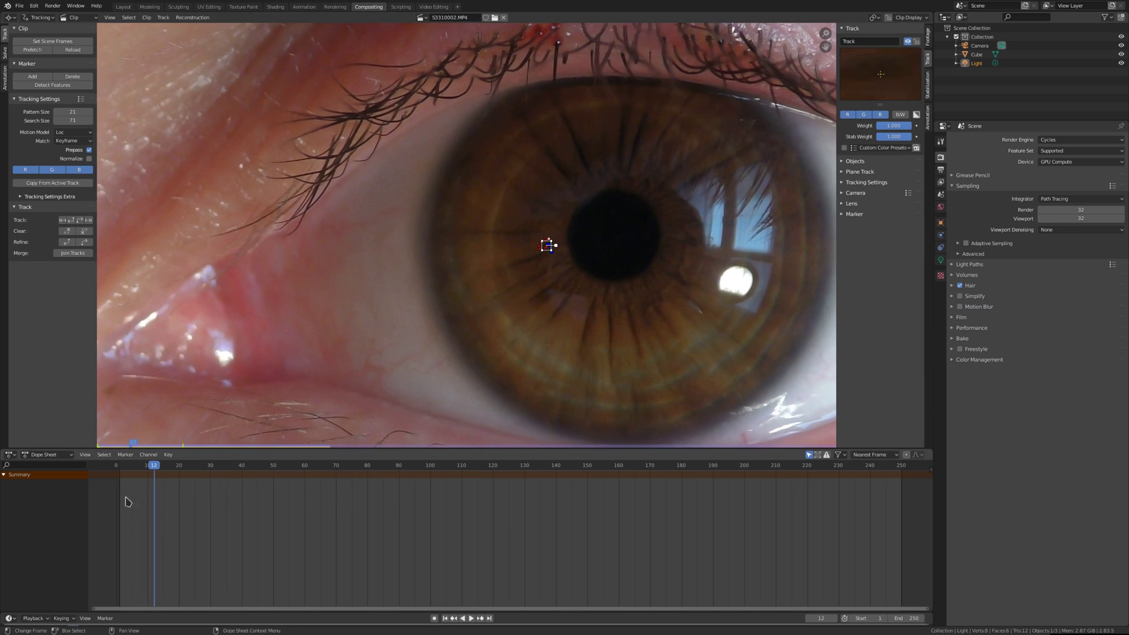
{"action": "key", "text": "shift+Left"}
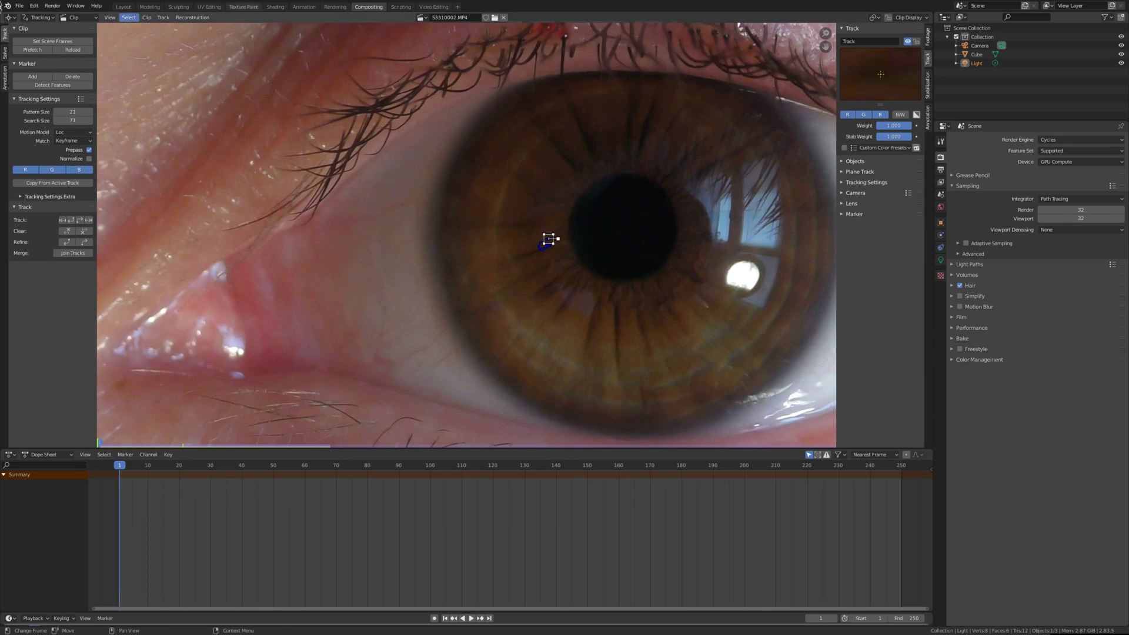
Step: Switch the area back to the Compositor and move both Blur nodes and the Mask.001 node down to make room
{"action": "left_click", "coordinate": [10, 17]}
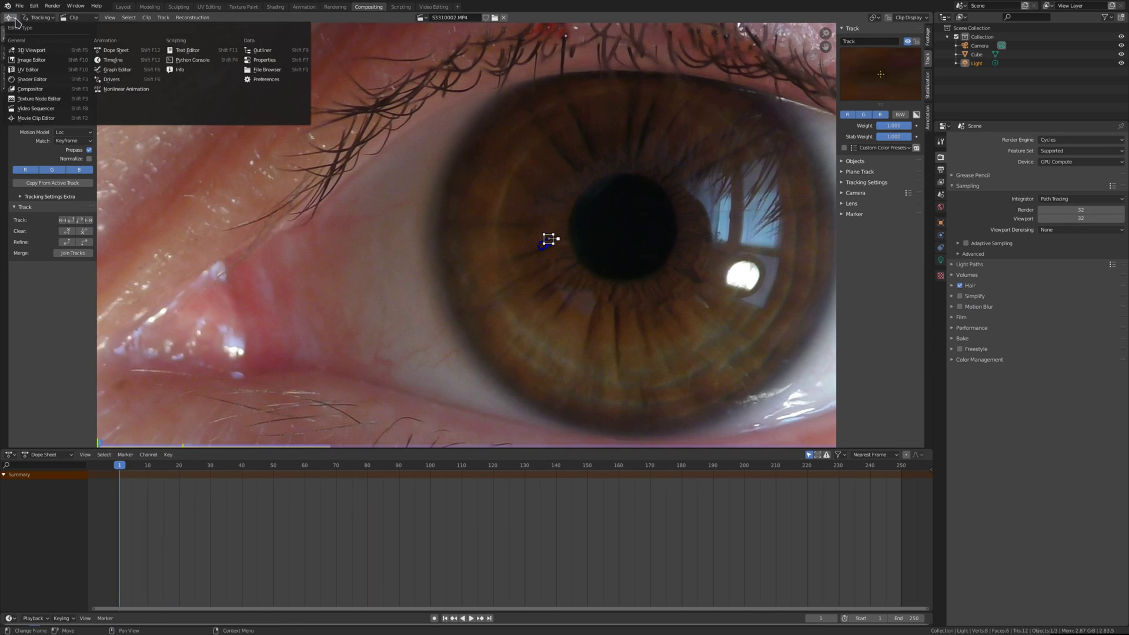
{"action": "left_click", "coordinate": [31, 91]}
{"action": "middle_click_drag", "start_coordinate": [283, 288], "coordinate": [604, 247]}
{"action": "left_click_drag", "start_coordinate": [495, 276], "coordinate": [395, 321]}
{"action": "left_click_drag", "start_coordinate": [620, 267], "coordinate": [555, 356]}
{"action": "left_click_drag", "start_coordinate": [717, 255], "coordinate": [652, 345]}
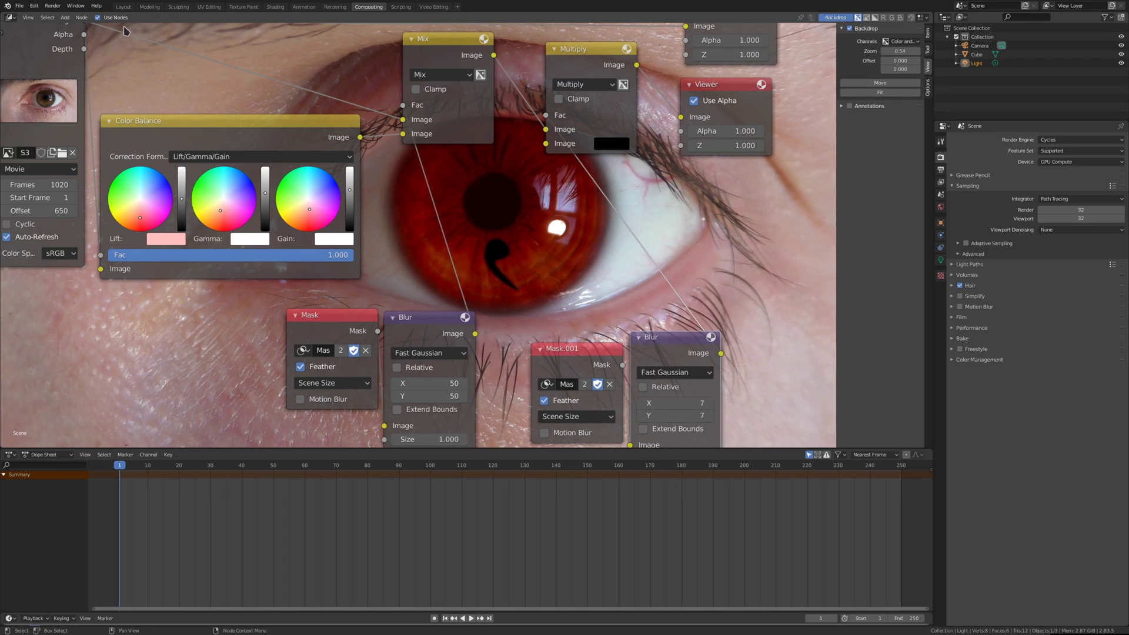
Step: Insert a Translate node between the first Blur and Mix, and a duplicate of it between the second Blur and Multiply
{"action": "left_click", "coordinate": [65, 17]}
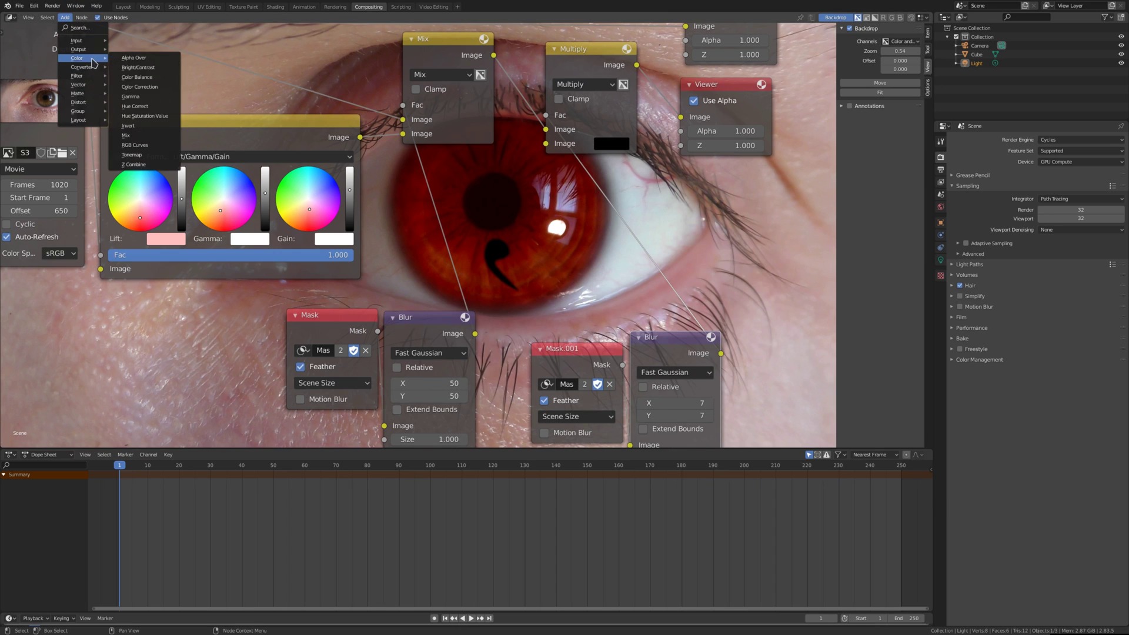
{"action": "mouse_move", "coordinate": [84, 106]}
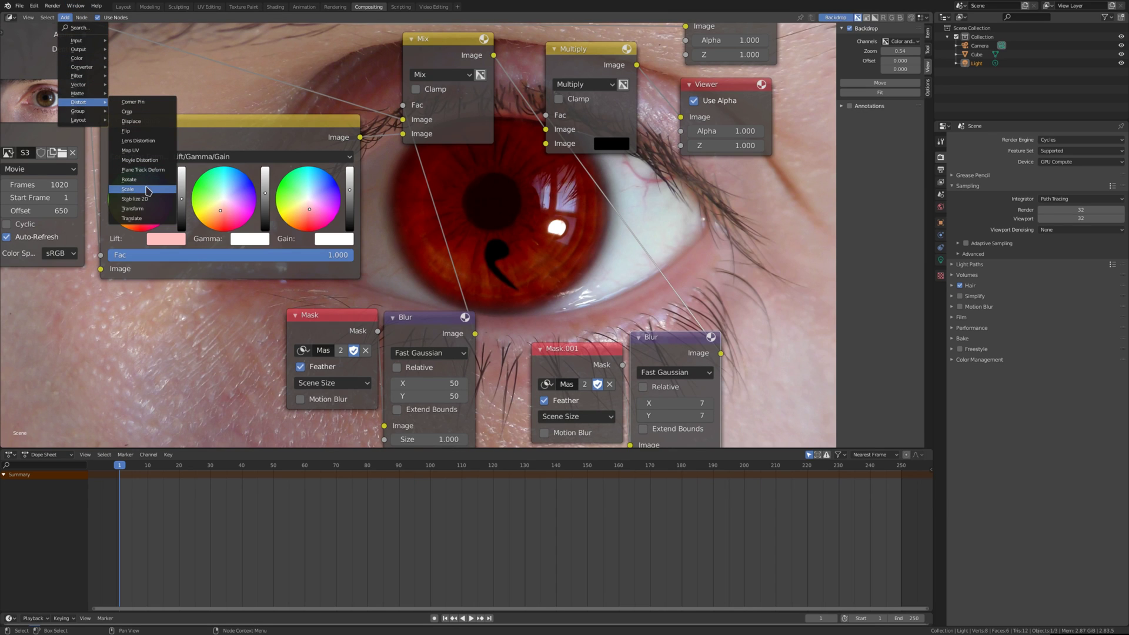
{"action": "left_click", "coordinate": [136, 219]}
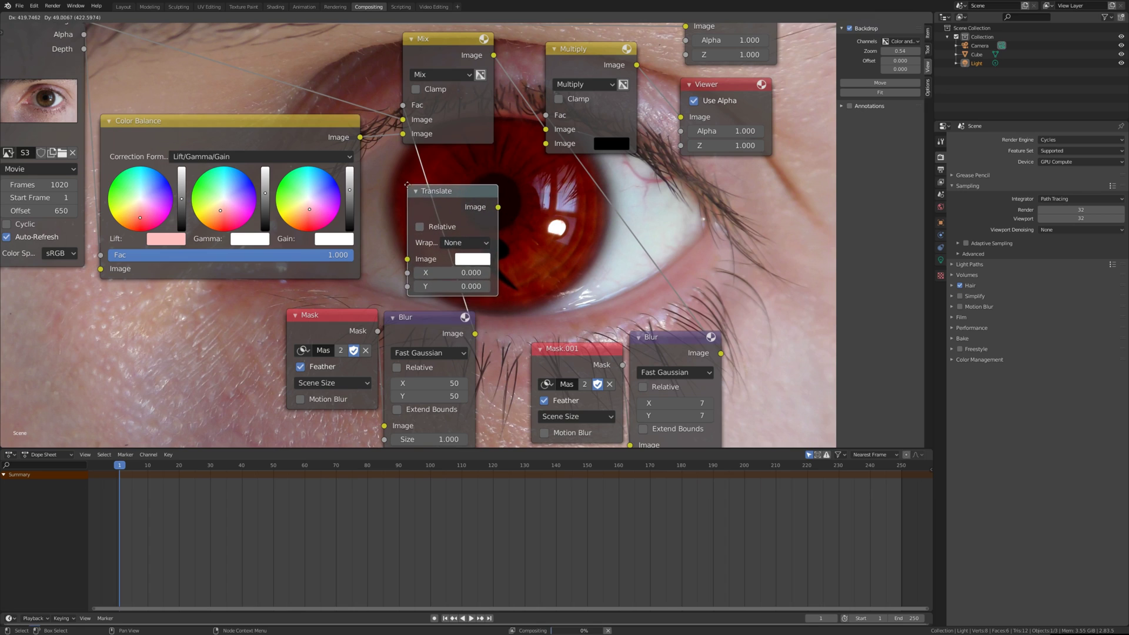
{"action": "left_click", "coordinate": [452, 207]}
{"action": "key", "text": "shift+d"}
{"action": "left_click", "coordinate": [657, 199]}
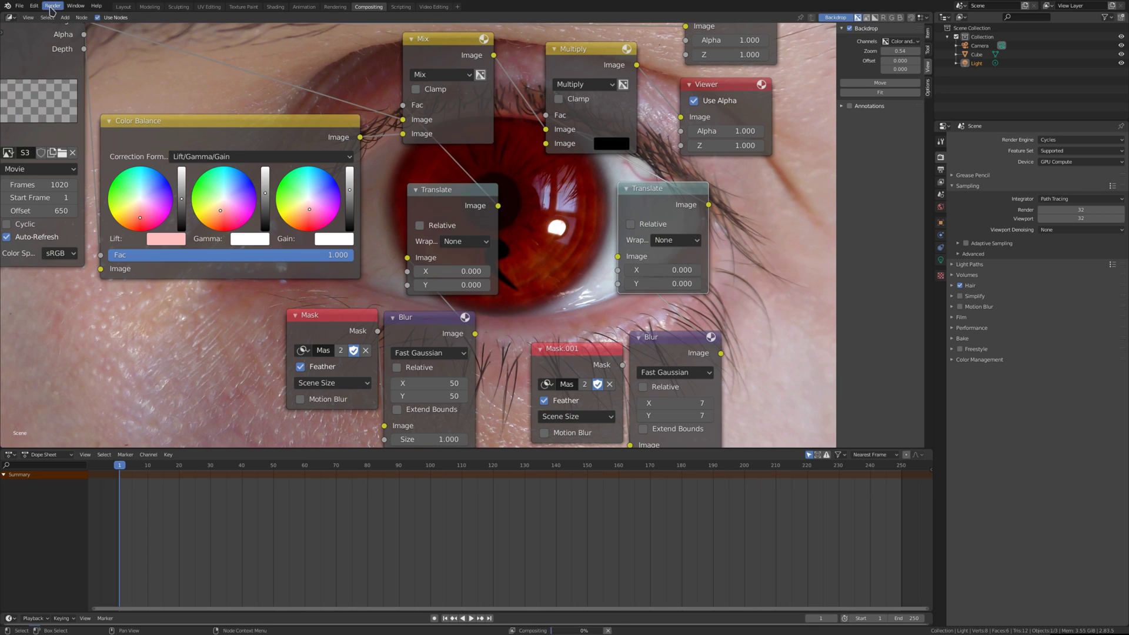
Step: Add a Track Position node beside the second Blur node
{"action": "left_click", "coordinate": [64, 18]}
{"action": "mouse_move", "coordinate": [76, 41]}
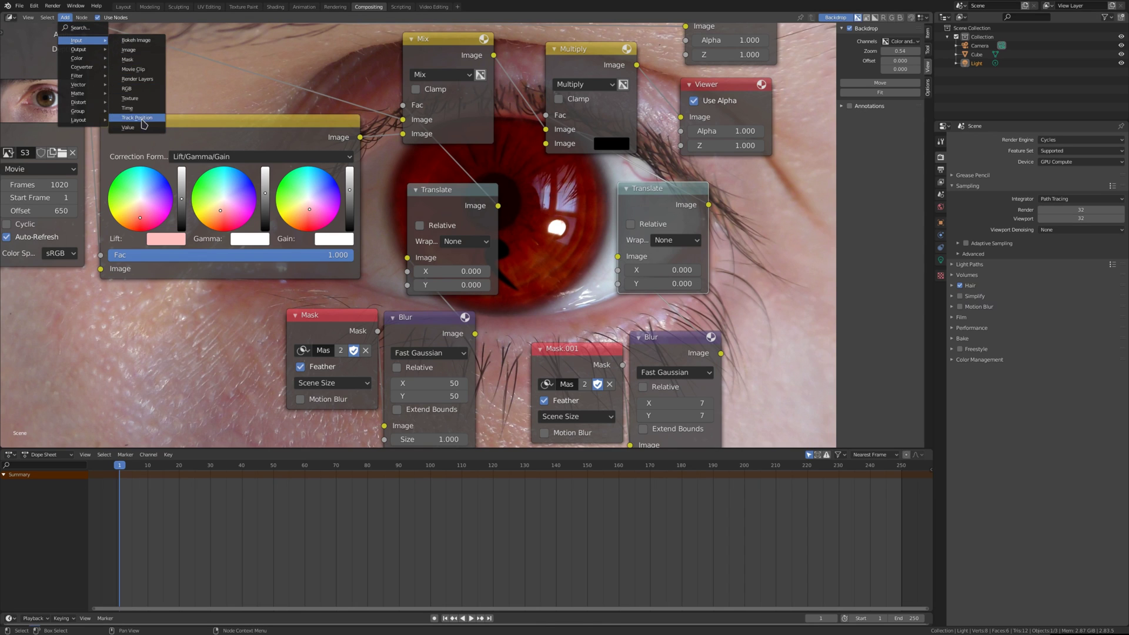
{"action": "left_click", "coordinate": [137, 117]}
{"action": "left_click", "coordinate": [731, 349]}
{"action": "middle_click_drag", "start_coordinate": [789, 385], "coordinate": [654, 342]}
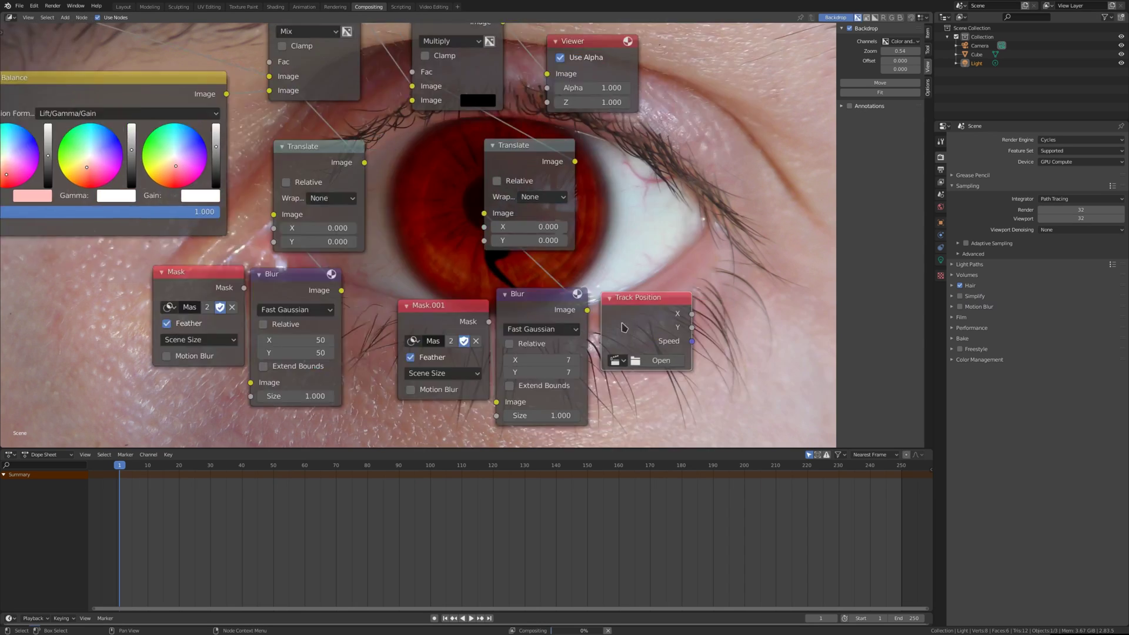
Step: Assign the clip S3310002.MP4, the Camera object and the track named Track to the Track Position node
{"action": "left_click", "coordinate": [624, 366]}
{"action": "left_click", "coordinate": [635, 377]}
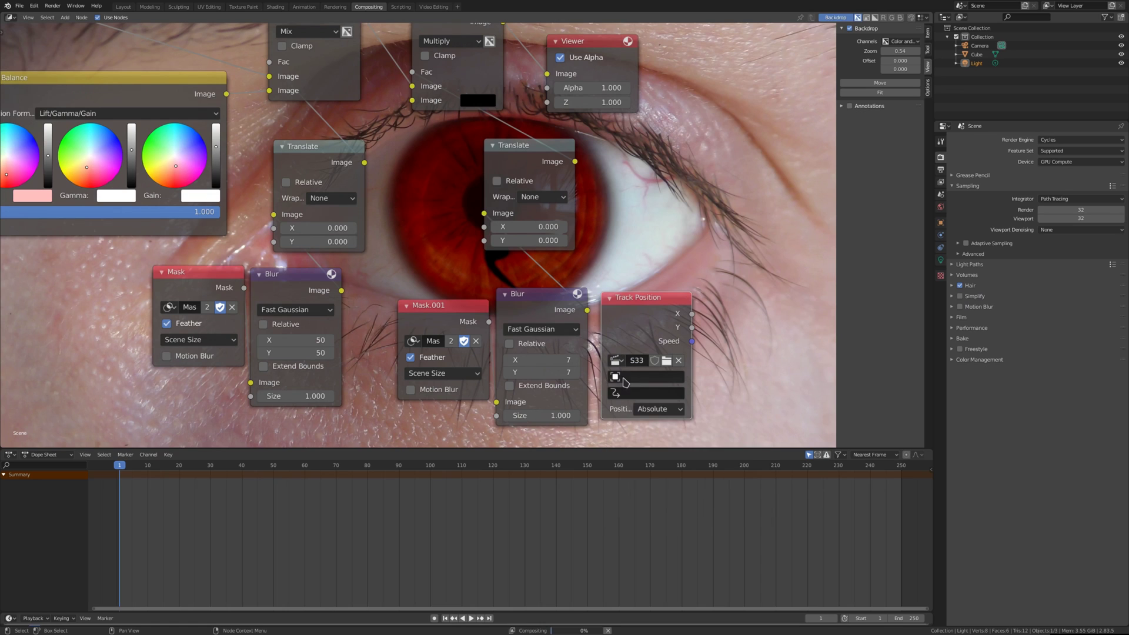
{"action": "left_click", "coordinate": [627, 376]}
{"action": "left_click", "coordinate": [628, 394]}
{"action": "left_click", "coordinate": [647, 390]}
{"action": "left_click", "coordinate": [647, 406]}
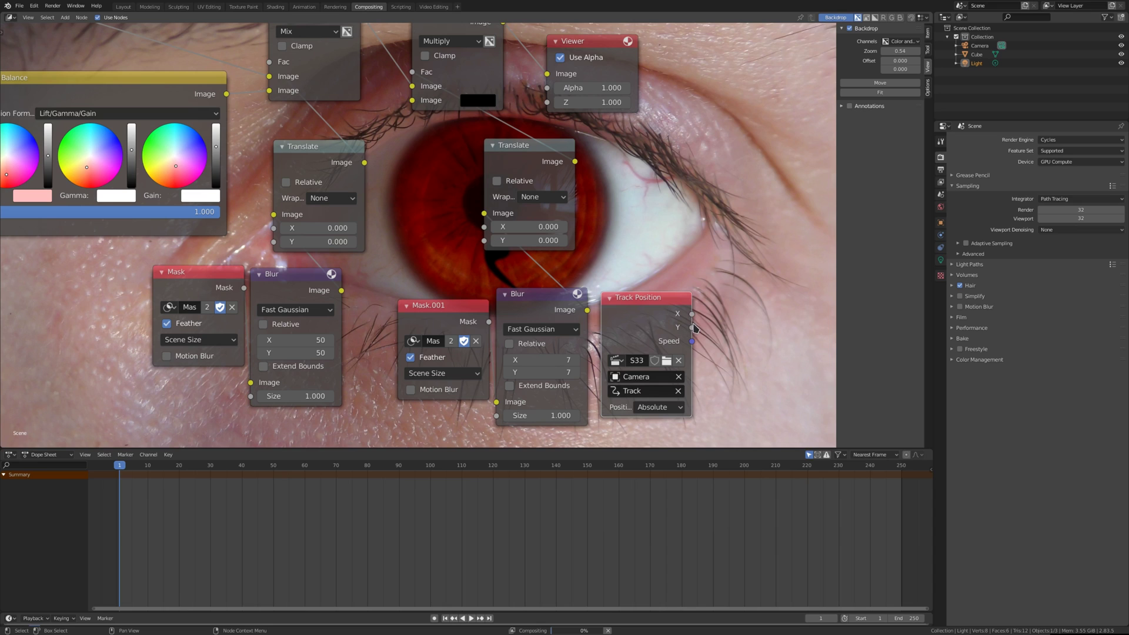
Step: Connect Track Position's X and Y outputs to the X and Y inputs of both Translate nodes and set its position mode to Relative Start
{"action": "left_click_drag", "start_coordinate": [692, 316], "coordinate": [556, 227]}
{"action": "left_click_drag", "start_coordinate": [692, 328], "coordinate": [484, 241]}
{"action": "left_click_drag", "start_coordinate": [692, 314], "coordinate": [274, 228]}
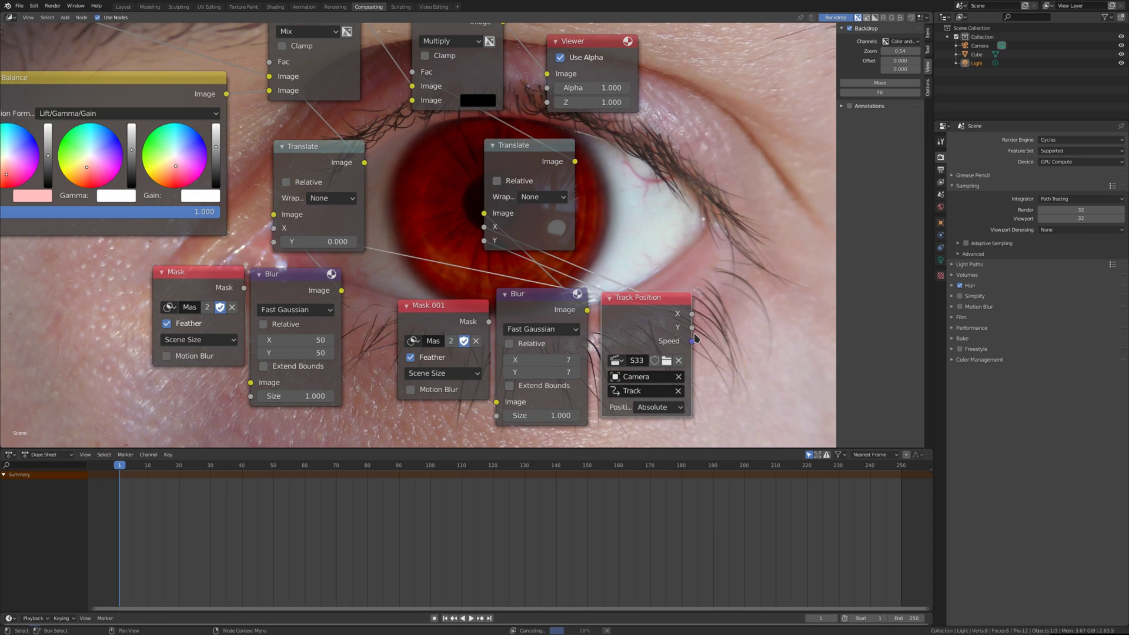
{"action": "left_click_drag", "start_coordinate": [692, 327], "coordinate": [275, 252]}
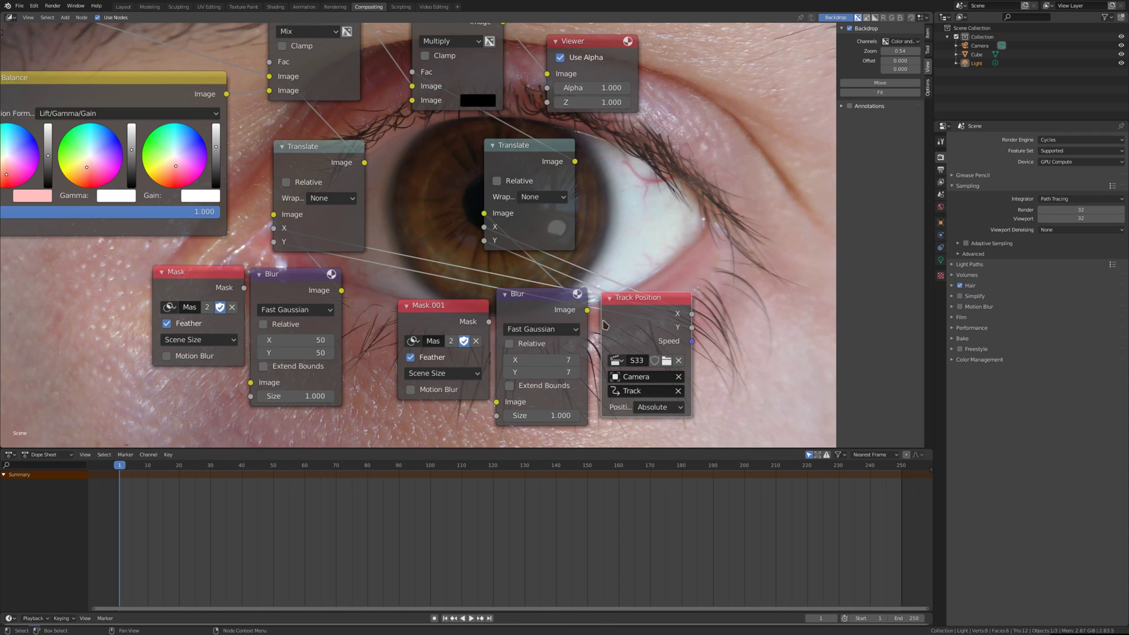
{"action": "left_click", "coordinate": [656, 407]}
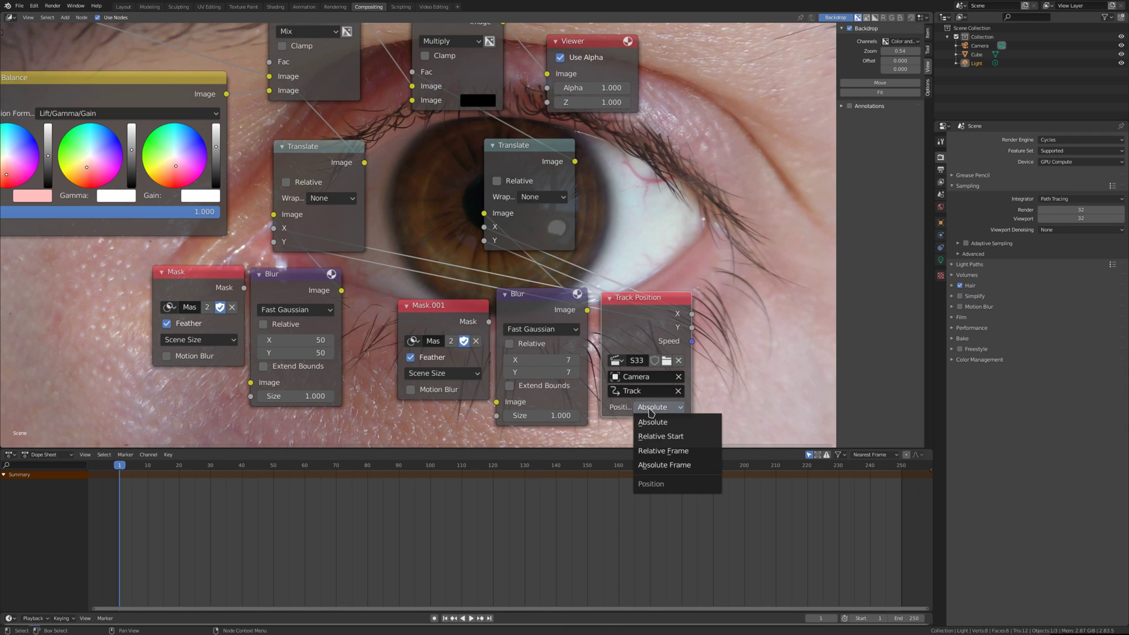
{"action": "left_click", "coordinate": [657, 439]}
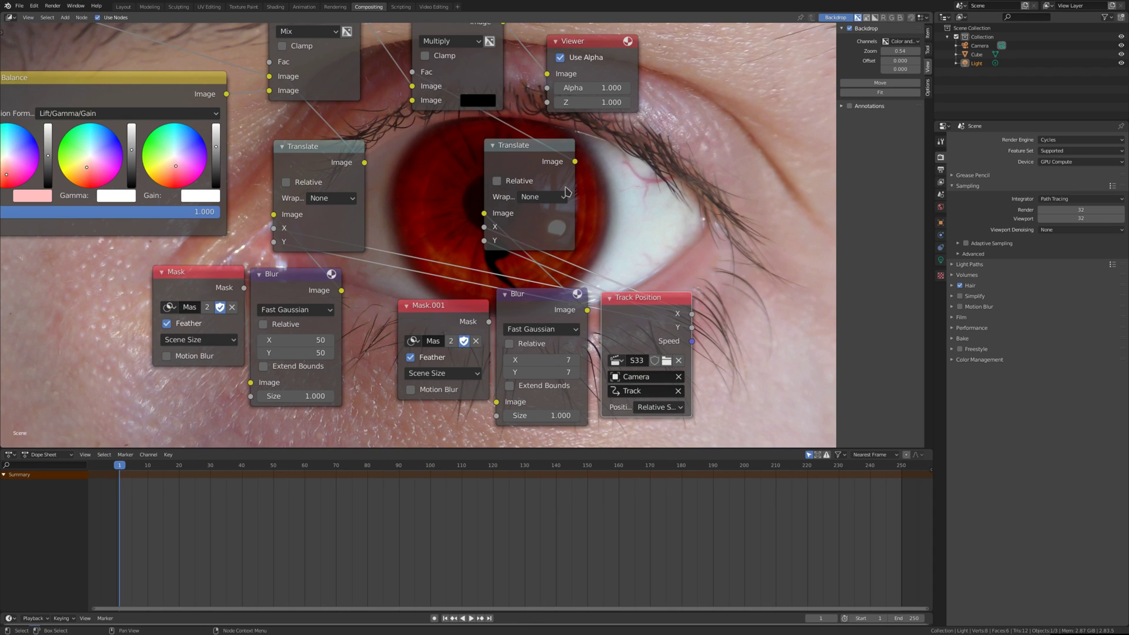
Step: Move the Mask.001 node slightly up
{"action": "left_click", "coordinate": [195, 277]}
{"action": "left_click_drag", "start_coordinate": [432, 327], "coordinate": [433, 314]}
{"action": "middle_click_drag", "start_coordinate": [614, 210], "coordinate": [477, 252]}
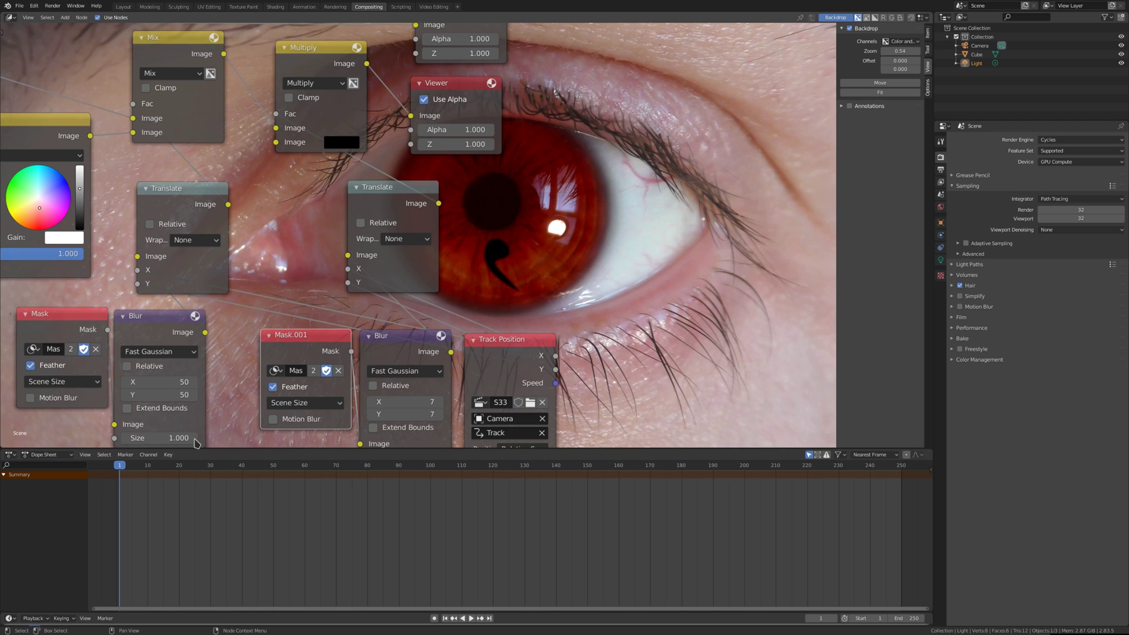
Step: Check how the red iris and comma mark follow the eye at frames 10 and 30, and return to frame 1
{"action": "middle_click_drag", "start_coordinate": [424, 244], "coordinate": [274, 226]}
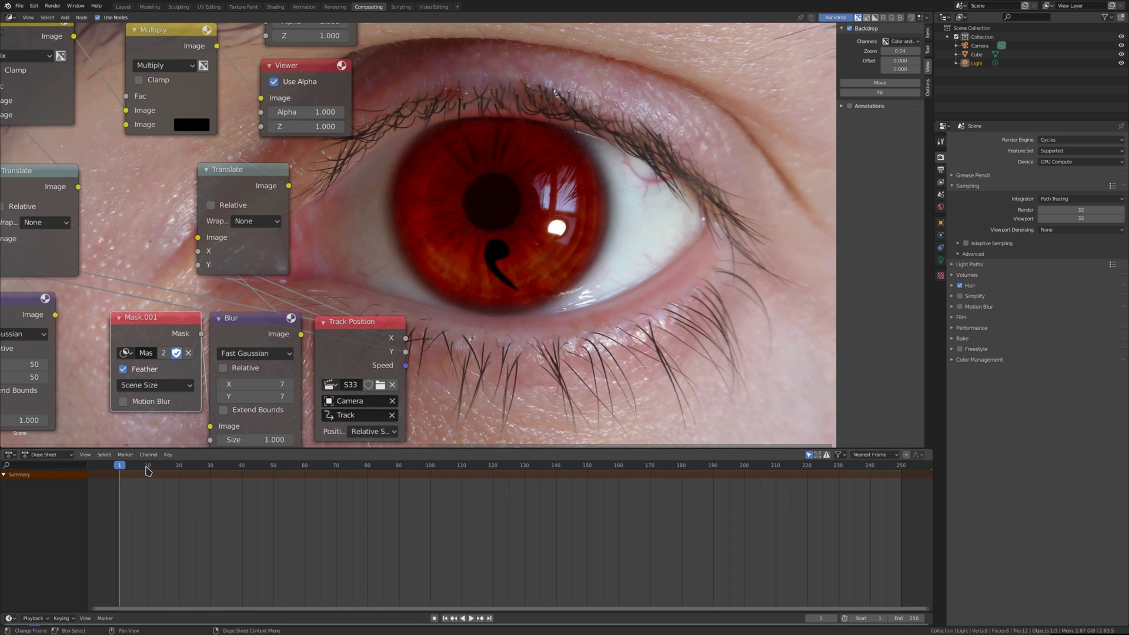
{"action": "middle_click_drag", "start_coordinate": [385, 234], "coordinate": [450, 323]}
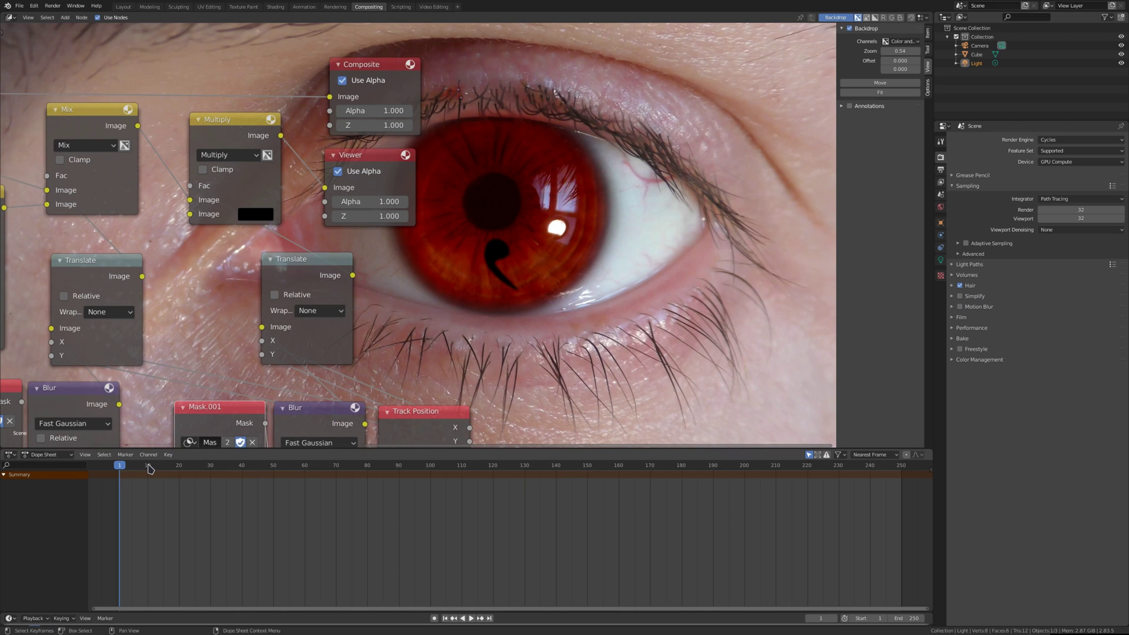
{"action": "left_click", "coordinate": [149, 465]}
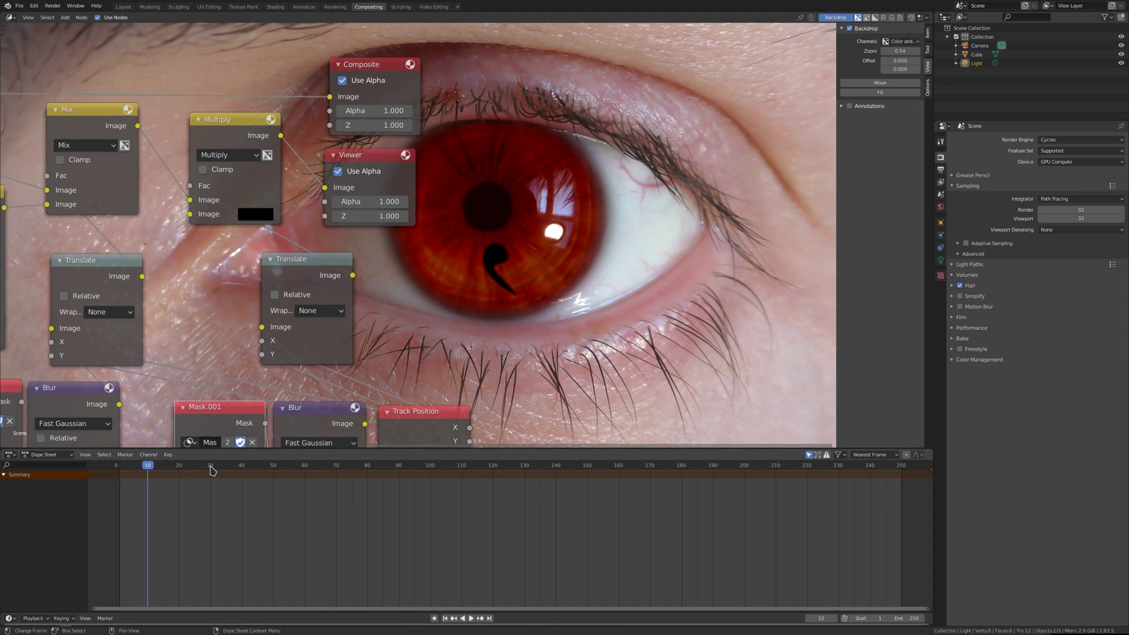
{"action": "left_click", "coordinate": [210, 465]}
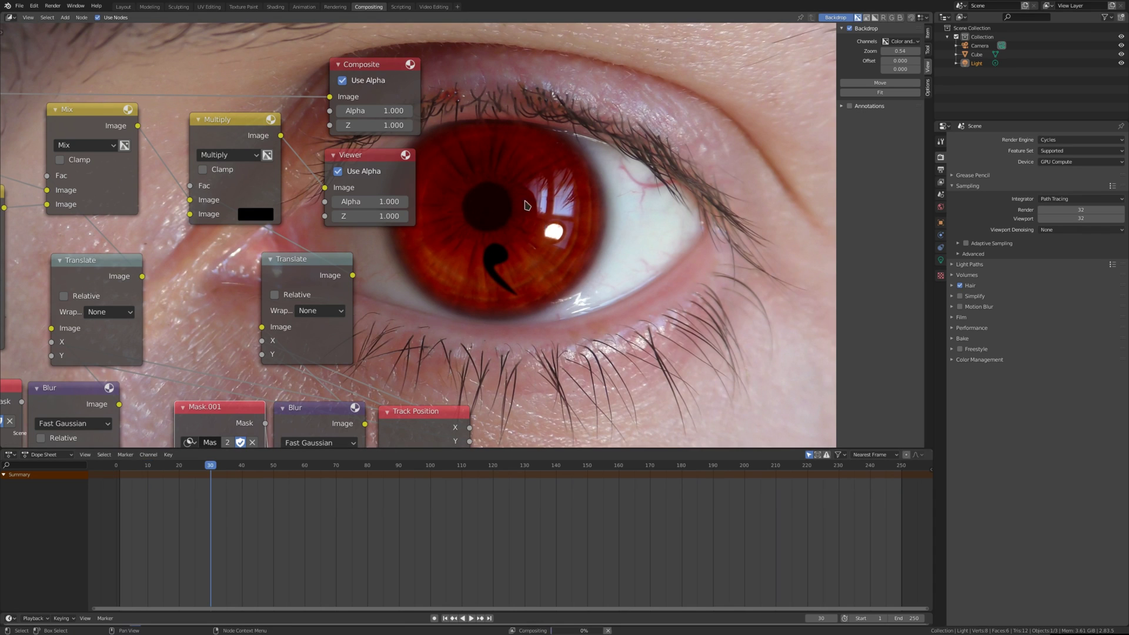
{"action": "middle_click_drag", "start_coordinate": [492, 207], "coordinate": [531, 139]}
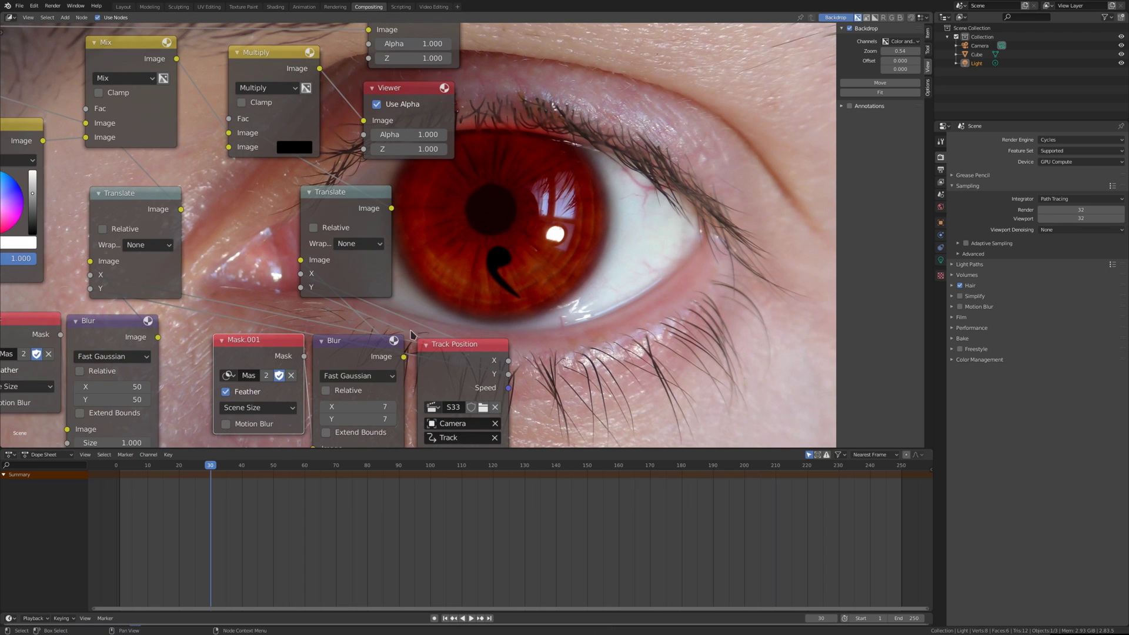
{"action": "left_click", "coordinate": [121, 467]}
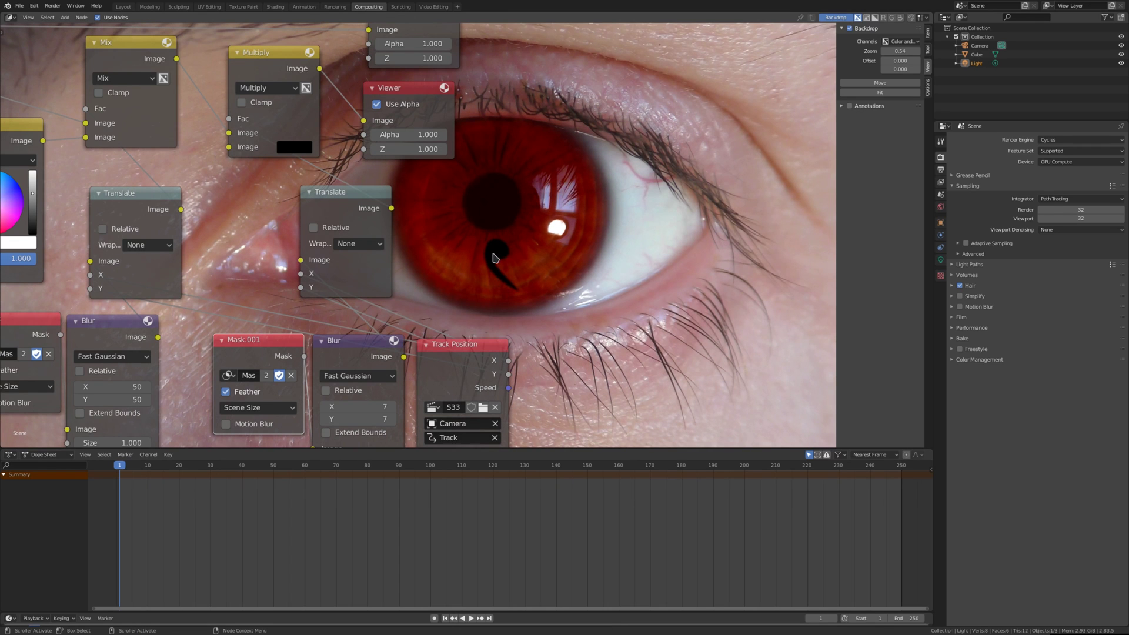
Step: Connect the Multiply node's image output to the Composite node's image input
{"action": "middle_click_drag", "start_coordinate": [563, 114], "coordinate": [512, 128]}
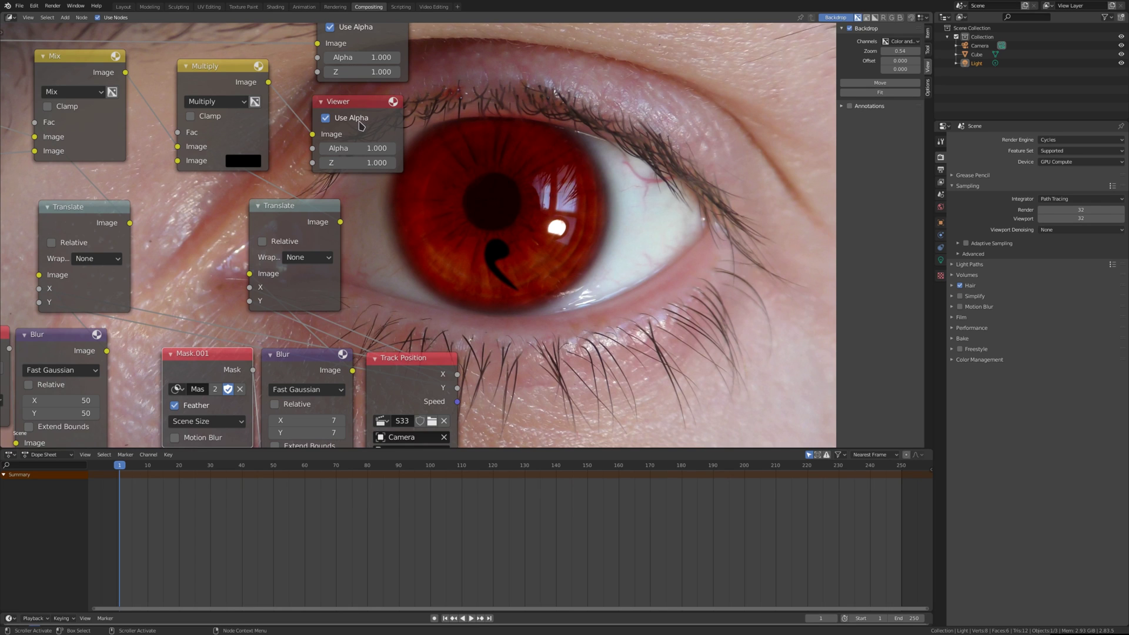
{"action": "middle_click_drag", "start_coordinate": [283, 100], "coordinate": [369, 172]}
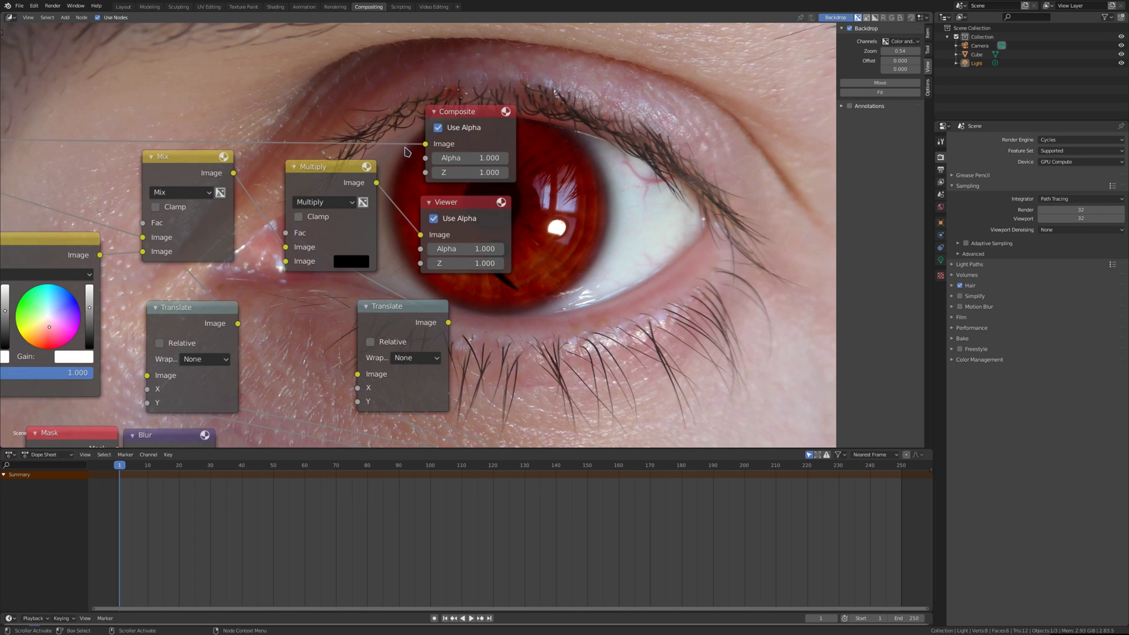
{"action": "left_click_drag", "start_coordinate": [377, 183], "coordinate": [410, 165]}
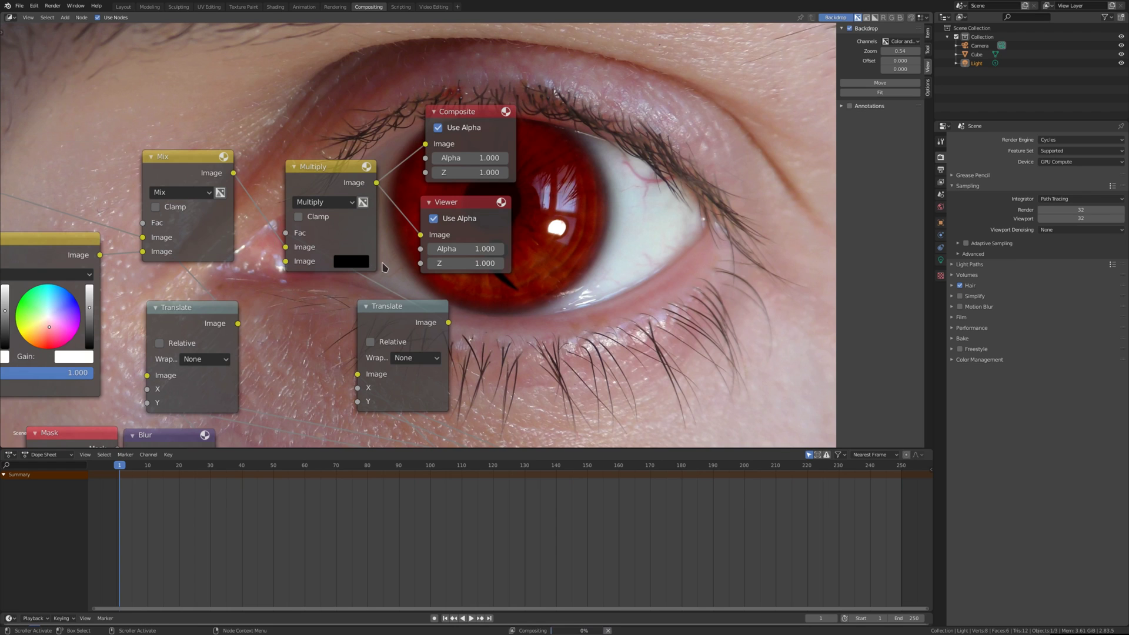
Step: Switch the compositor area to the Image Editor with the Viewer Node image and set it to Mask mode
{"action": "middle_click_drag", "start_coordinate": [401, 272], "coordinate": [134, 163]}
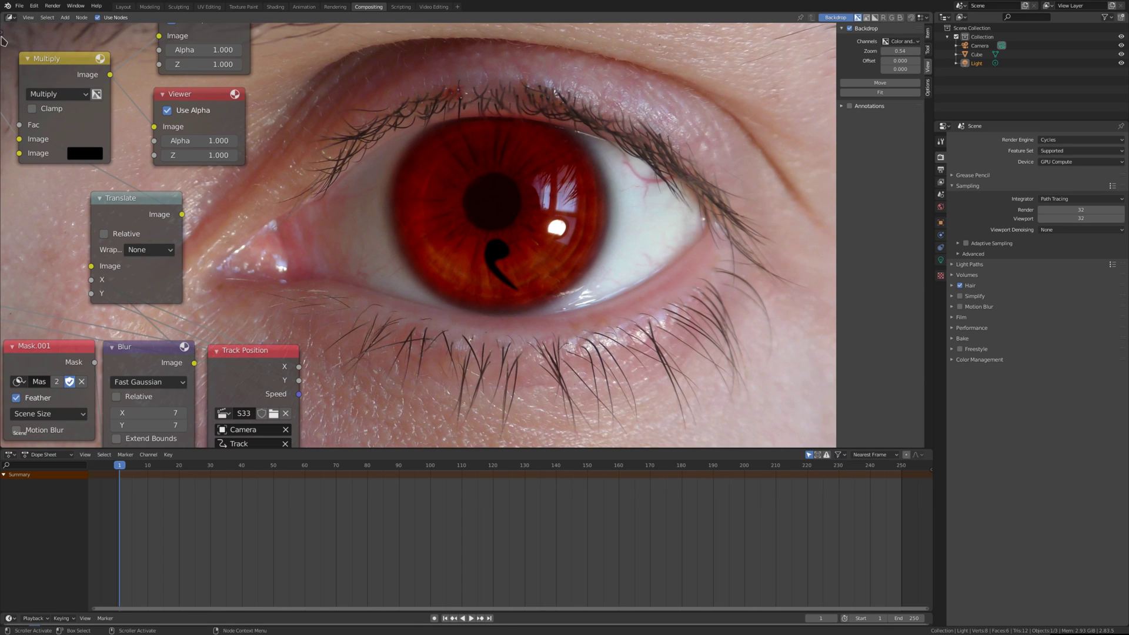
{"action": "left_click", "coordinate": [10, 17]}
{"action": "left_click", "coordinate": [30, 60]}
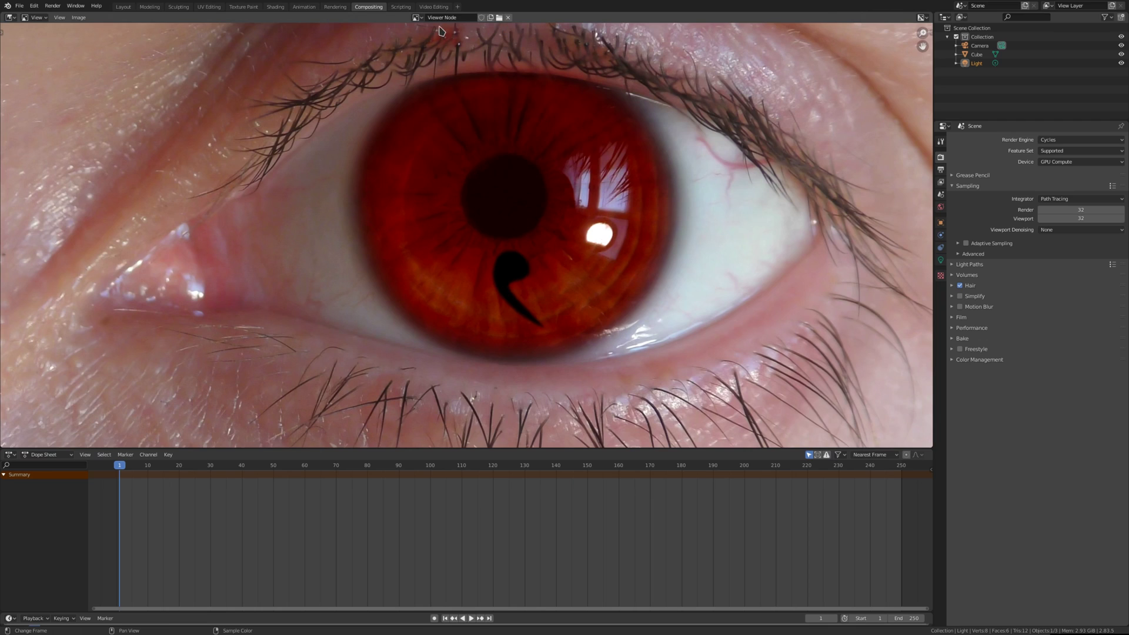
{"action": "left_click", "coordinate": [417, 18]}
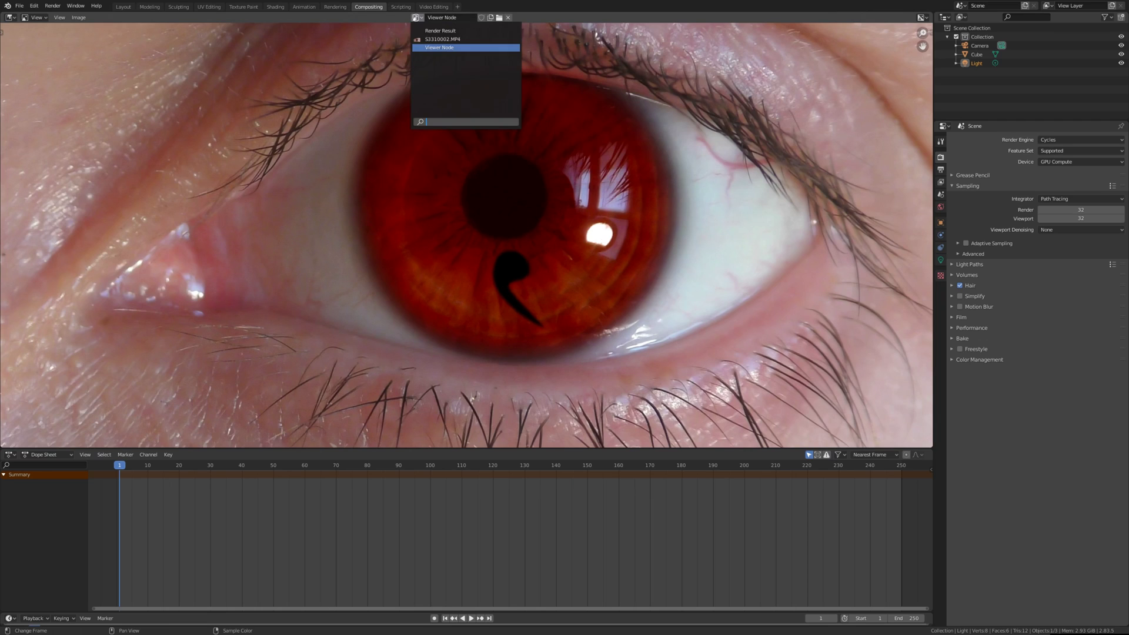
{"action": "left_click", "coordinate": [36, 17]}
{"action": "left_click", "coordinate": [38, 50]}
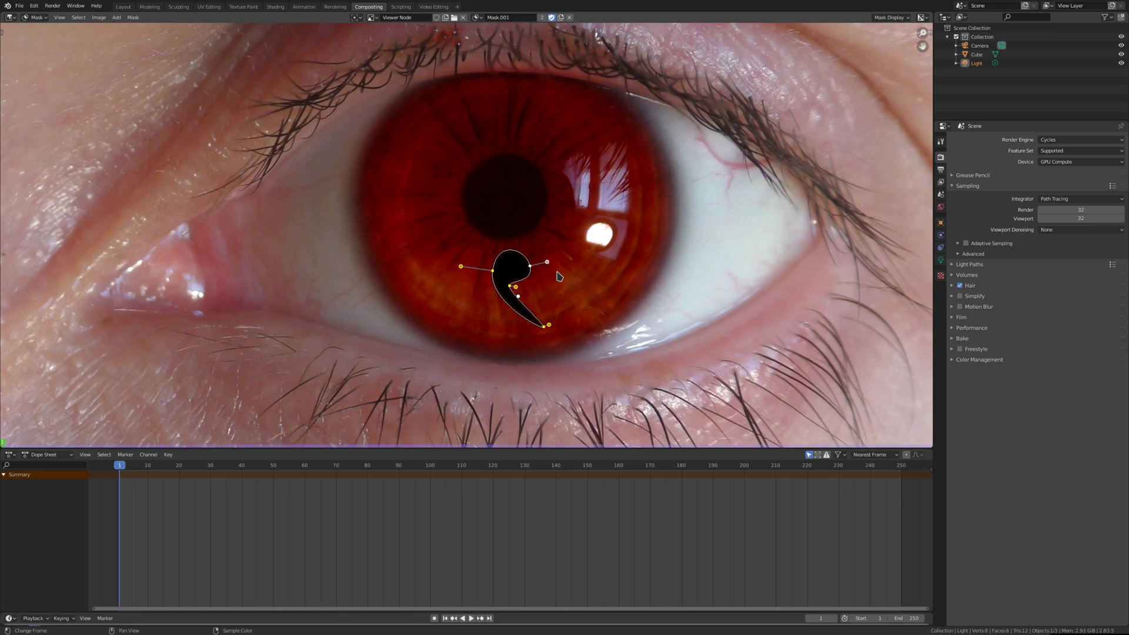
Step: Select the point on the right of the comma's head, set the Dope Sheet to Mask mode and keyframe the shape at frame 1
{"action": "left_click", "coordinate": [533, 268]}
{"action": "left_click", "coordinate": [47, 454]}
{"action": "left_click", "coordinate": [39, 504]}
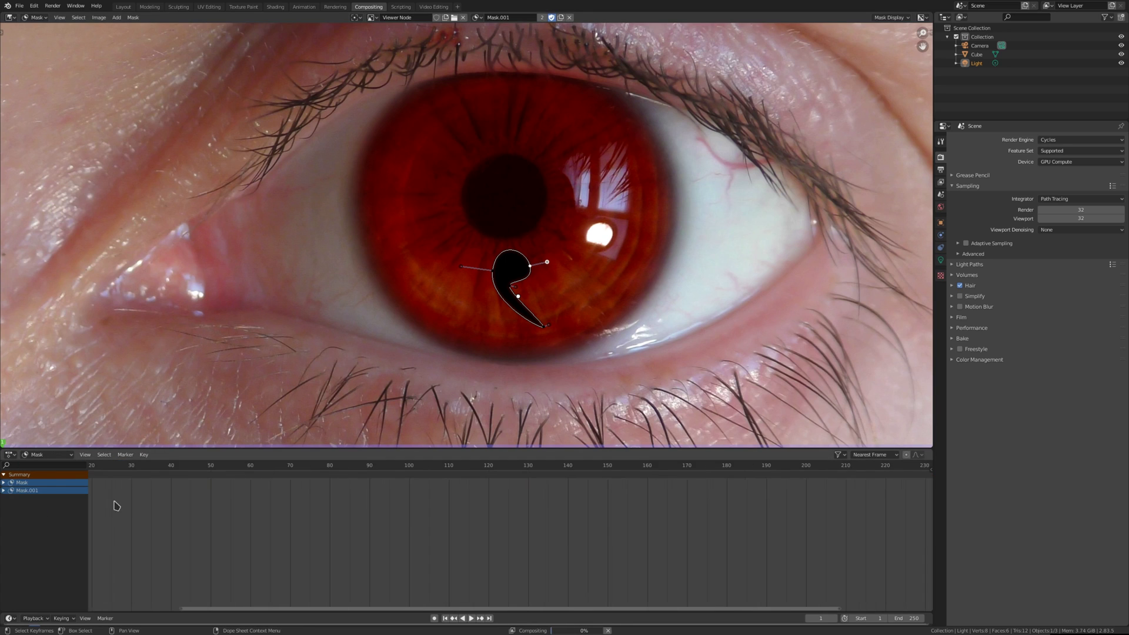
{"action": "scroll", "coordinate": [368, 534], "scroll_direction": "up", "scroll_amount": 4}
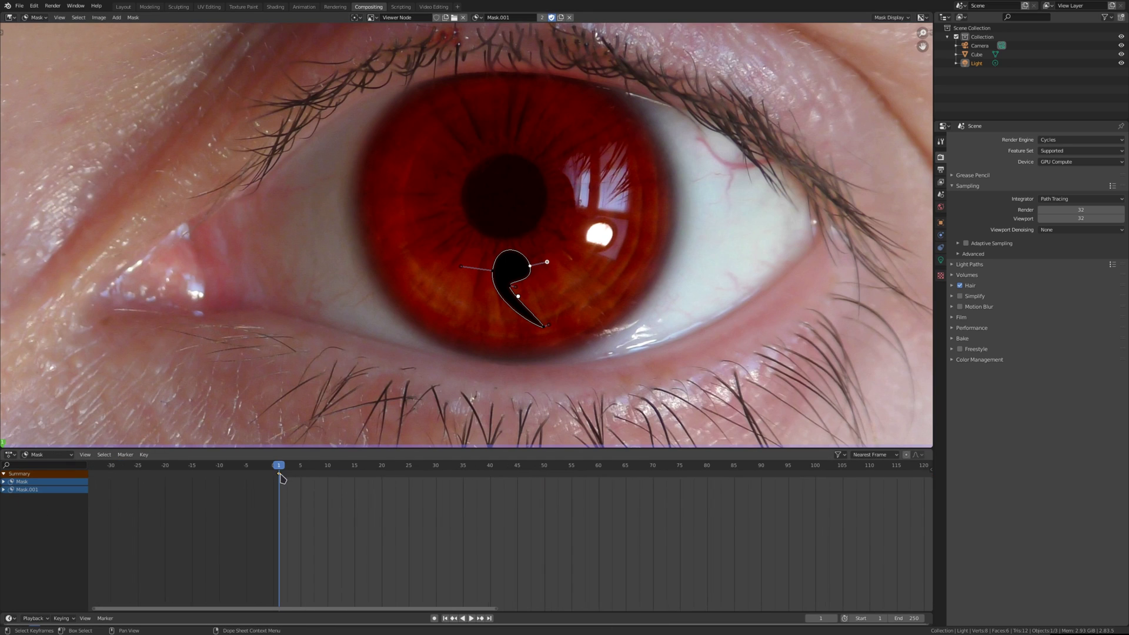
Step: At frame 10, pull the selected point of the comma's head up and right beyond the light reflection and keyframe the mask shape
{"action": "left_click", "coordinate": [327, 466]}
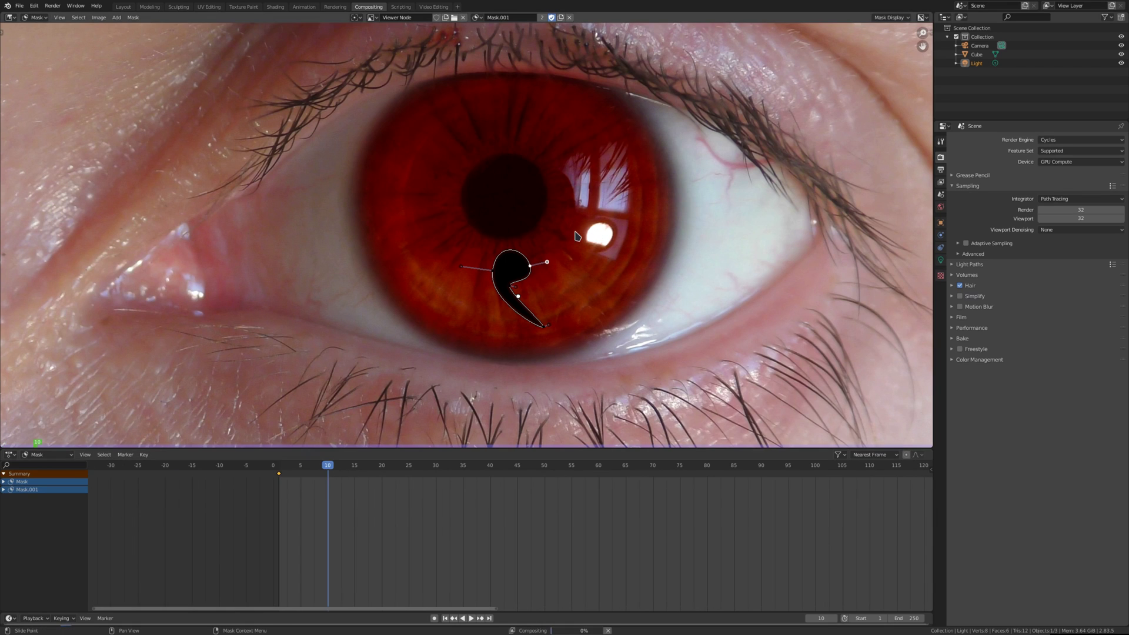
{"action": "scroll", "coordinate": [459, 352], "scroll_direction": "up", "scroll_amount": 2}
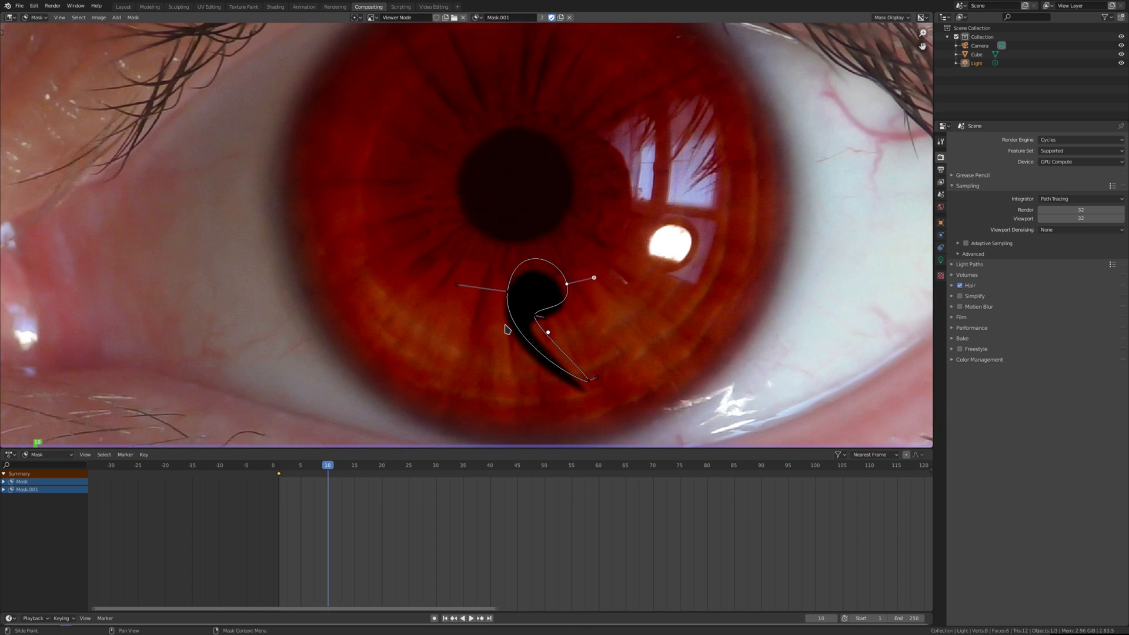
{"action": "scroll", "coordinate": [544, 342], "scroll_direction": "up", "scroll_amount": 2}
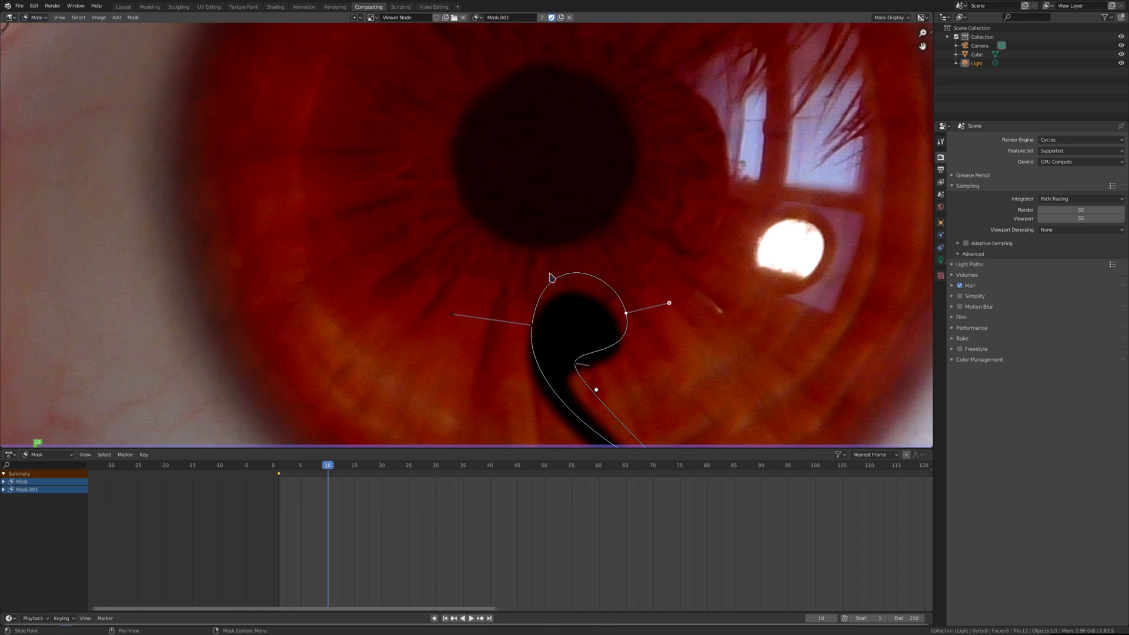
{"action": "middle_click_drag", "start_coordinate": [590, 361], "coordinate": [527, 249]}
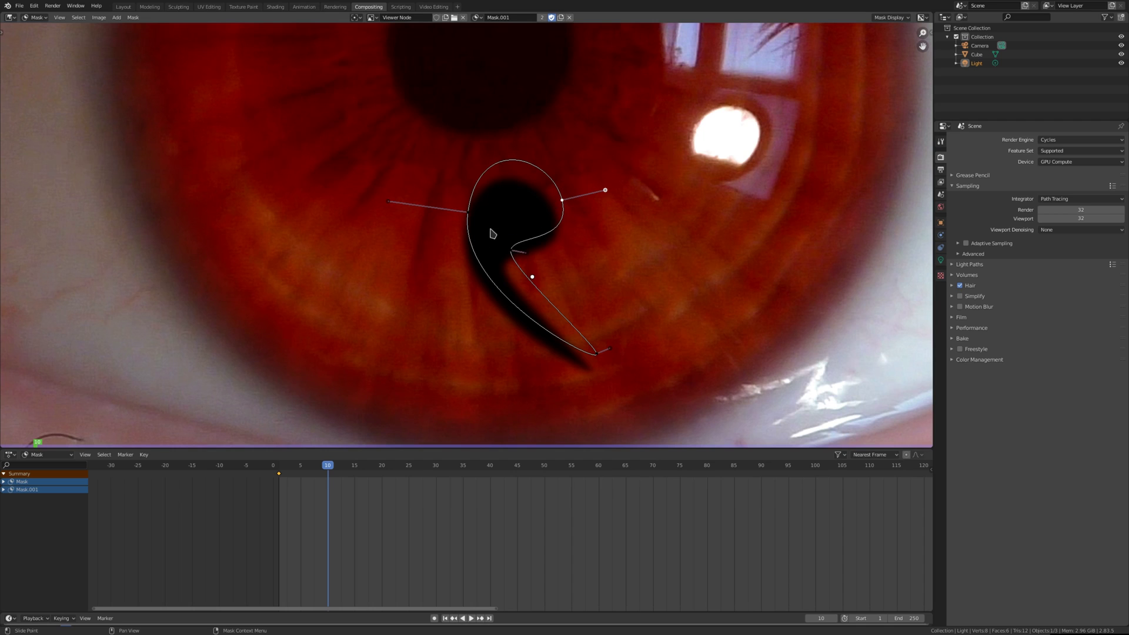
{"action": "middle_click_drag", "start_coordinate": [489, 225], "coordinate": [484, 253]}
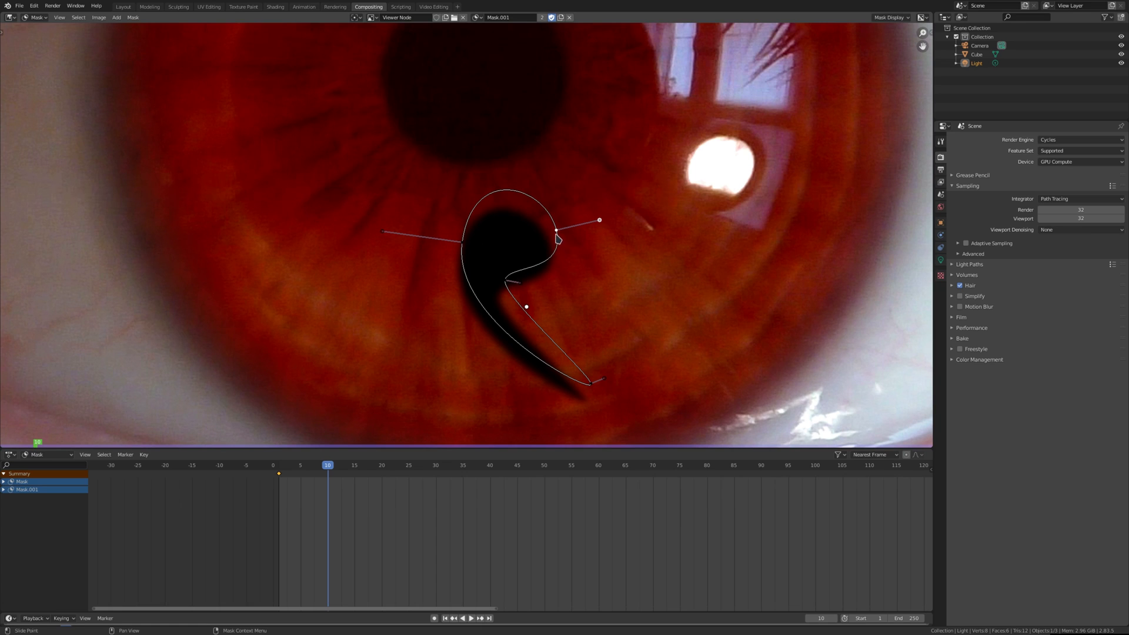
{"action": "scroll", "coordinate": [554, 252], "scroll_direction": "down", "scroll_amount": 2}
{"action": "key", "text": "g"}
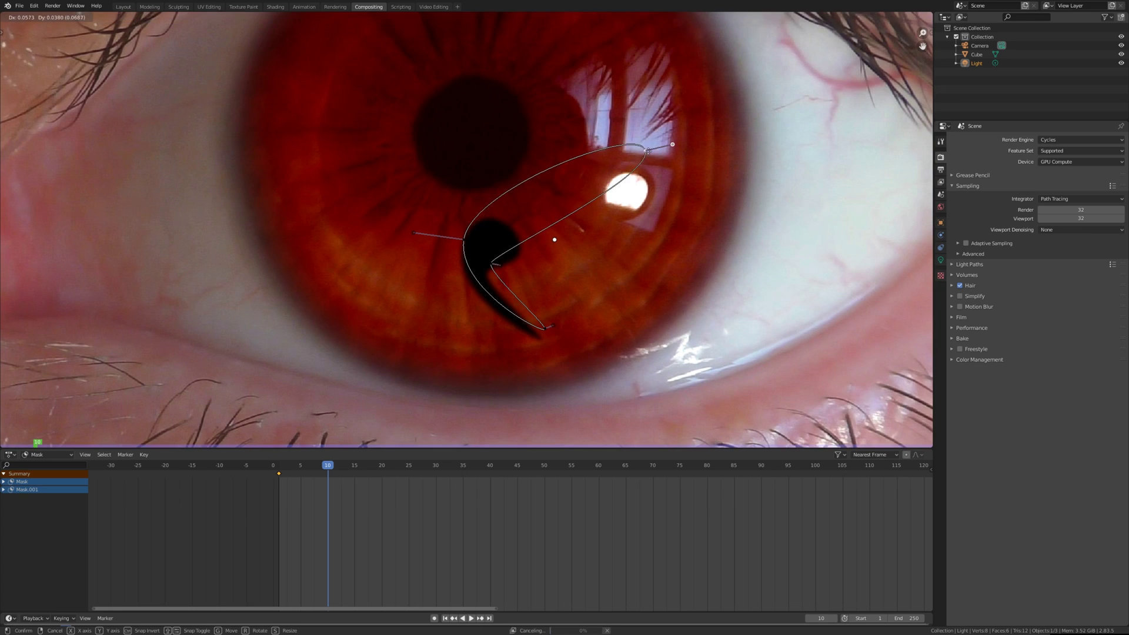
{"action": "left_click", "coordinate": [653, 151]}
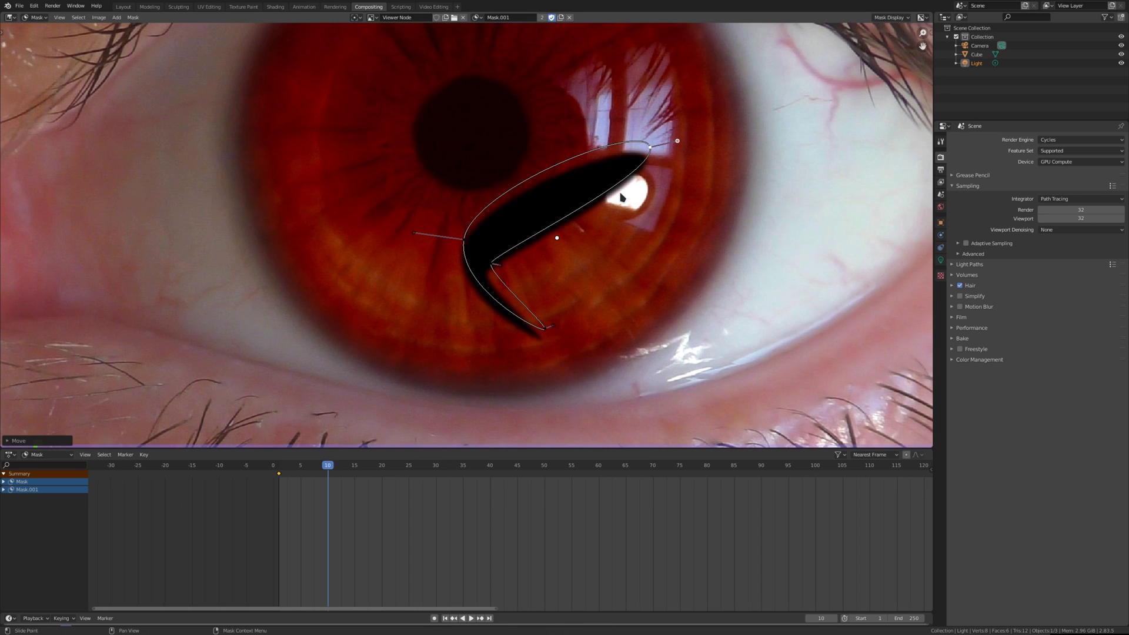
{"action": "key", "text": "i"}
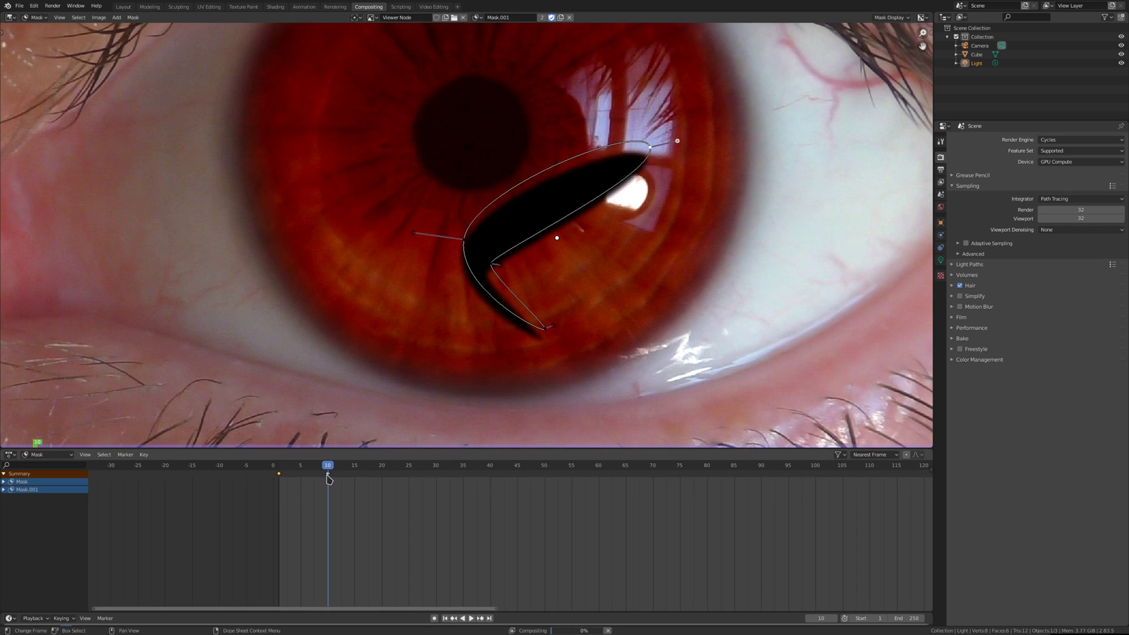
Step: Check the comma mask's shape animation by playing and scrubbing between frames 1 and 10
{"action": "left_click", "coordinate": [294, 466]}
{"action": "left_click_drag", "start_coordinate": [310, 476], "coordinate": [321, 472]}
{"action": "key", "text": "shift+Left"}
{"action": "key", "text": "space"}
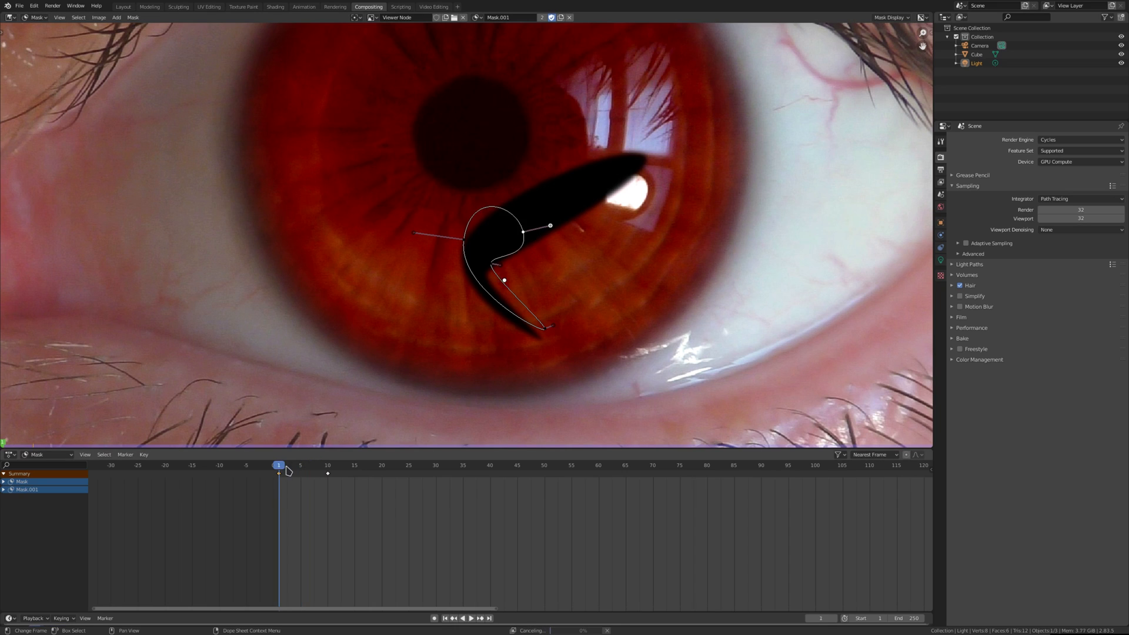
{"action": "left_click", "coordinate": [316, 466]}
{"action": "key", "text": "space"}
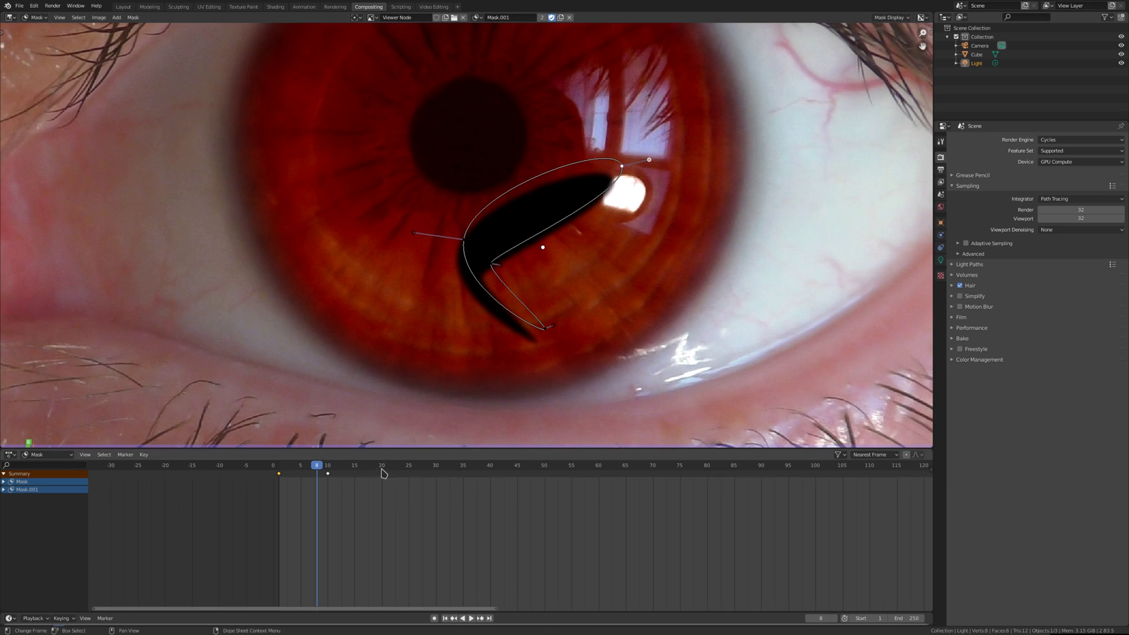
{"action": "left_click", "coordinate": [289, 465]}
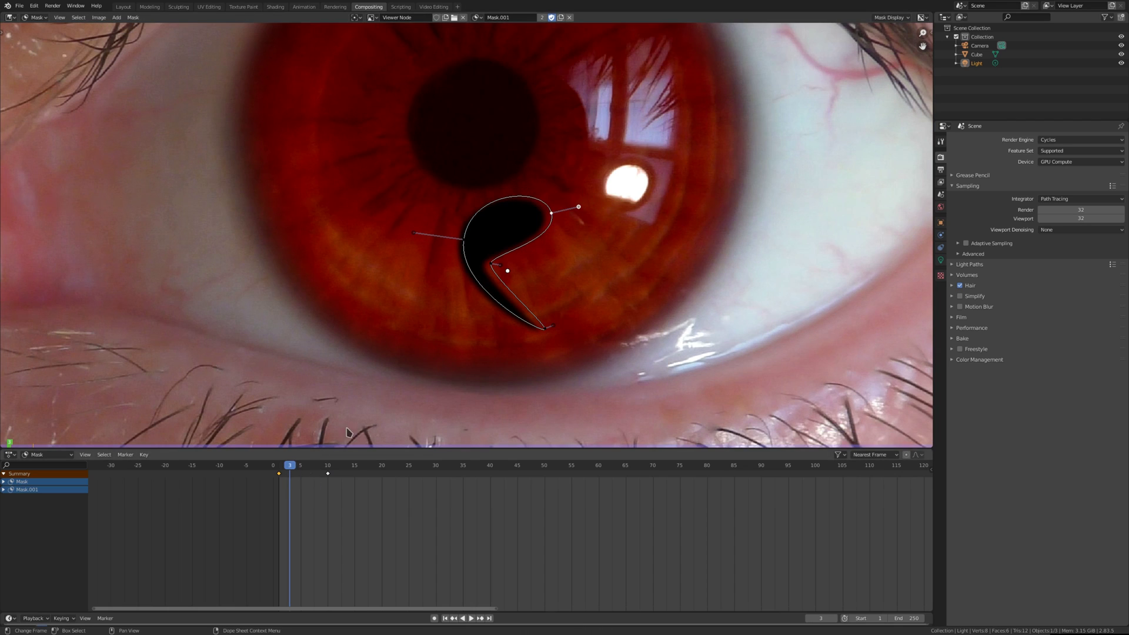
{"action": "scroll", "coordinate": [555, 190], "scroll_direction": "down", "scroll_amount": 3, "text": "alt"}
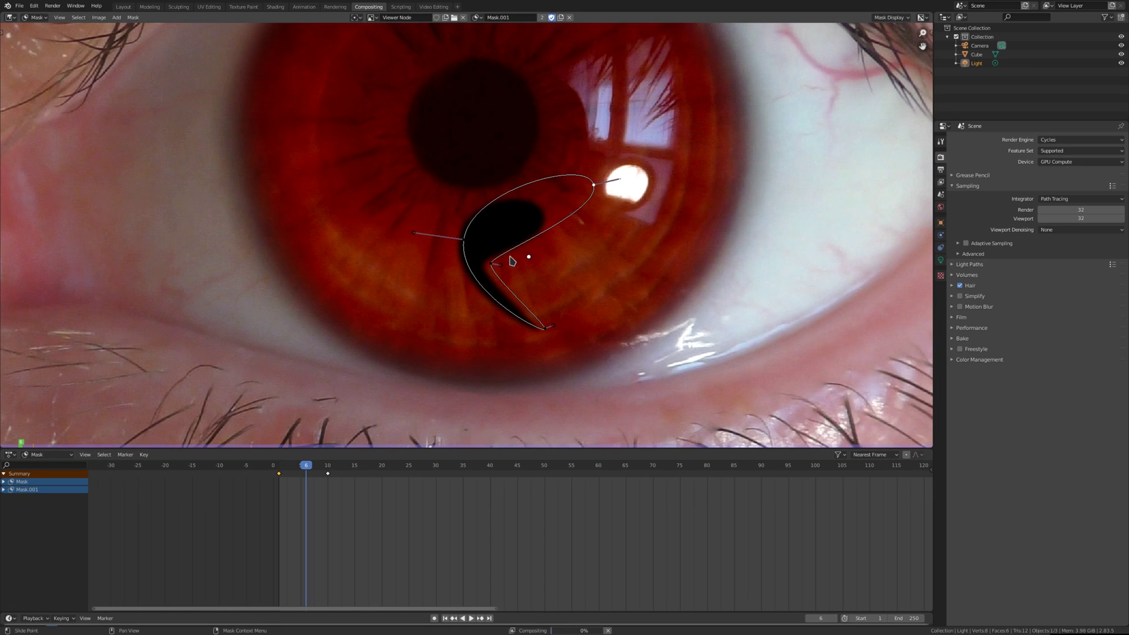
{"action": "left_click", "coordinate": [321, 466]}
{"action": "left_click", "coordinate": [280, 467]}
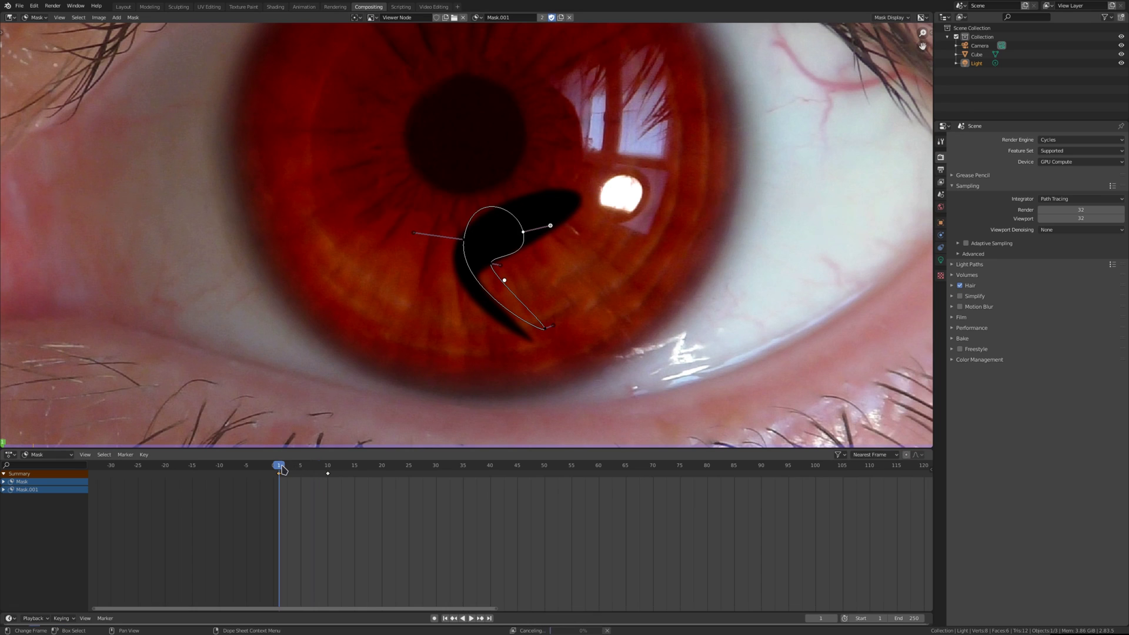
{"action": "left_click", "coordinate": [311, 467]}
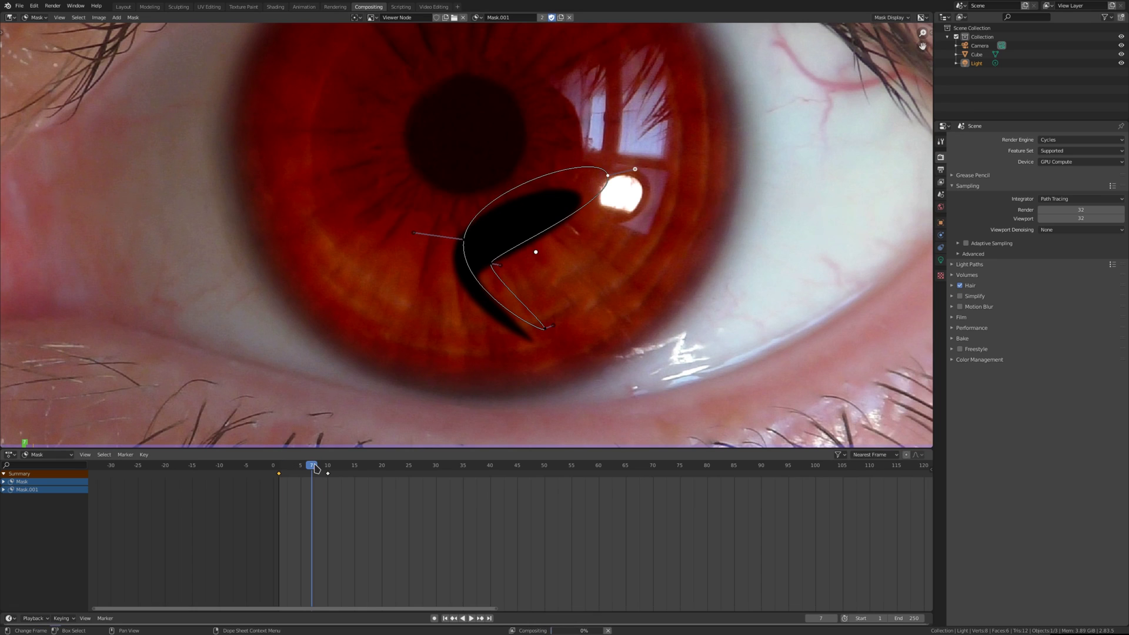
Step: Switch the Image Editor area back to the Compositor and bring the Composite and Viewer nodes into view
{"action": "left_click", "coordinate": [10, 17]}
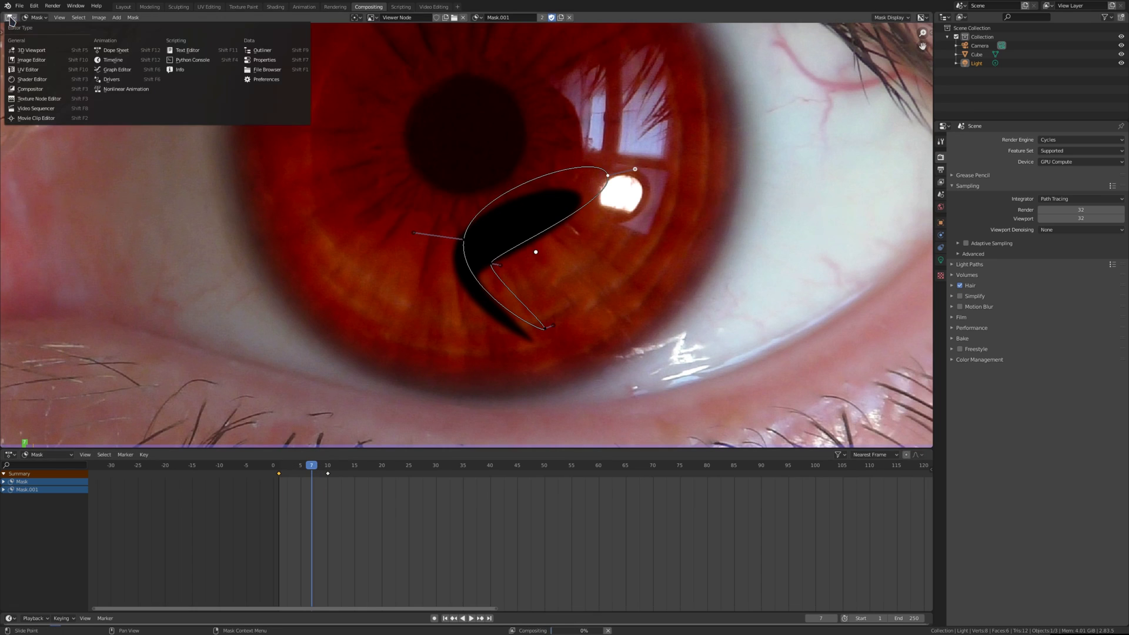
{"action": "left_click", "coordinate": [20, 88]}
{"action": "middle_click_drag", "start_coordinate": [376, 190], "coordinate": [536, 307]}
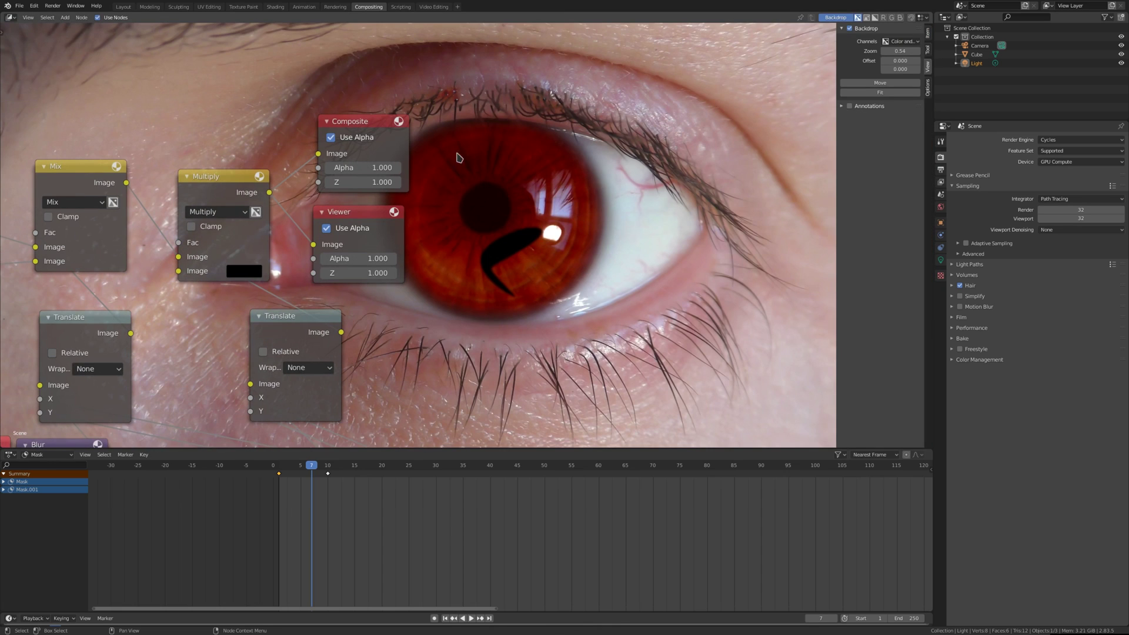
Step: Examine the render output path and file format settings and the node chain feeding the Composite node
{"action": "left_click", "coordinate": [53, 5]}
{"action": "left_click", "coordinate": [941, 176]}
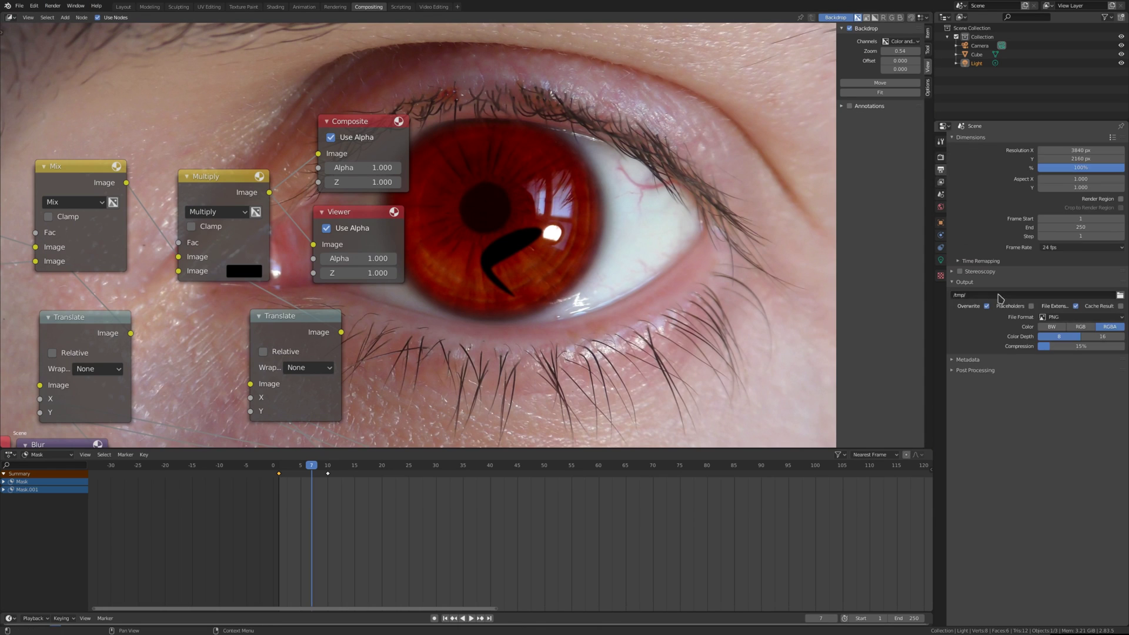
{"action": "left_click", "coordinate": [991, 293]}
{"action": "key", "text": "Return"}
{"action": "left_click", "coordinate": [1072, 318]}
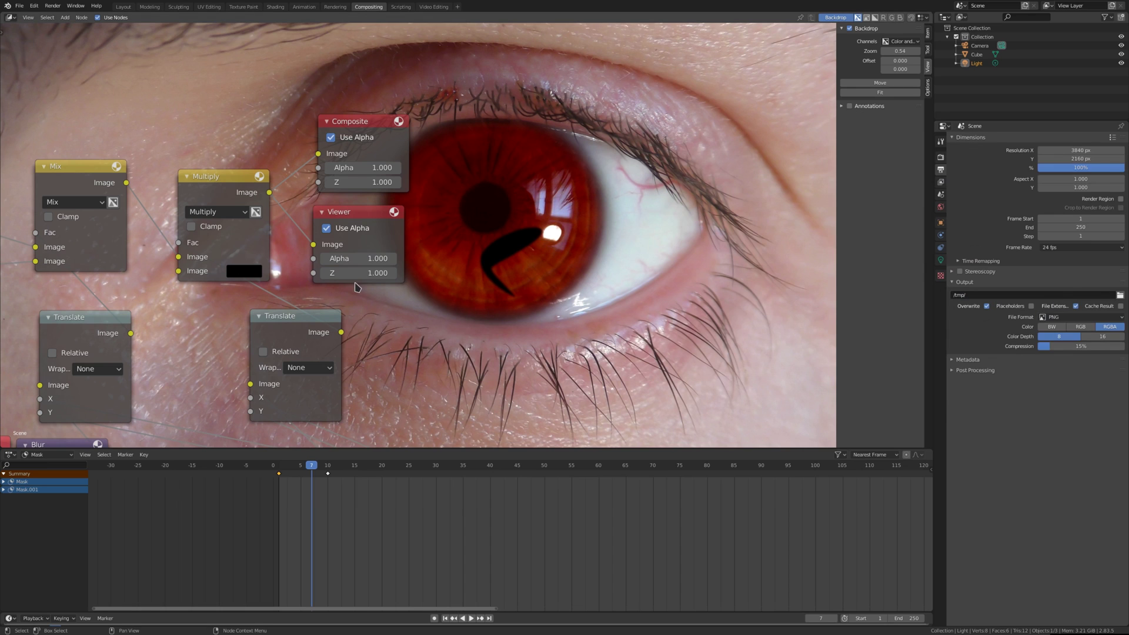
{"action": "middle_click_drag", "start_coordinate": [369, 283], "coordinate": [500, 282]}
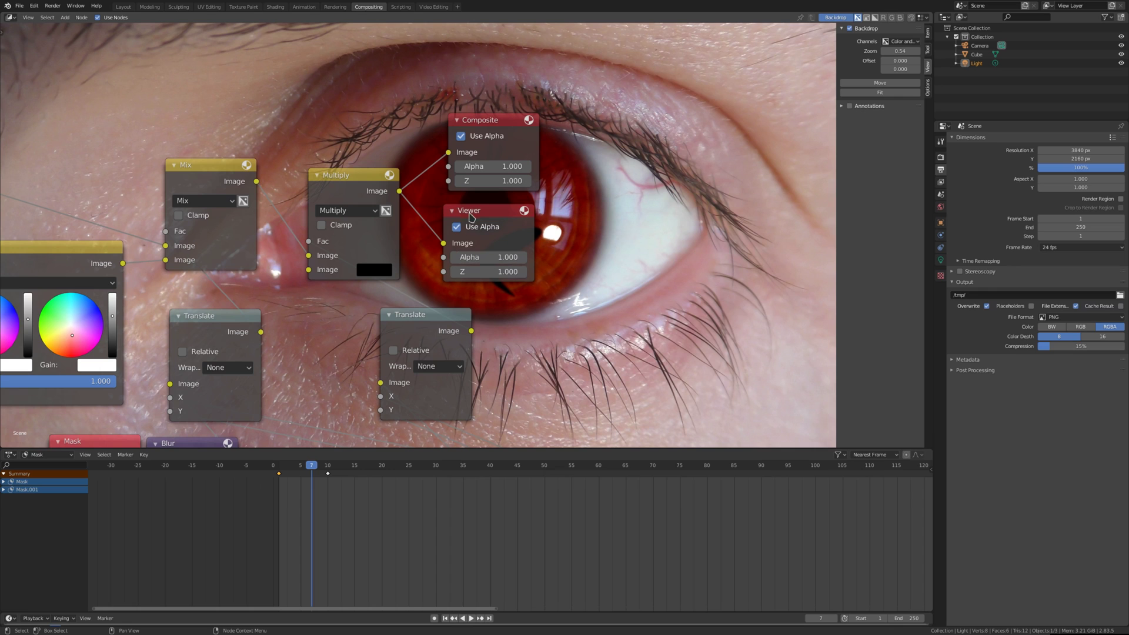
{"action": "middle_click_drag", "start_coordinate": [432, 275], "coordinate": [257, 247]}
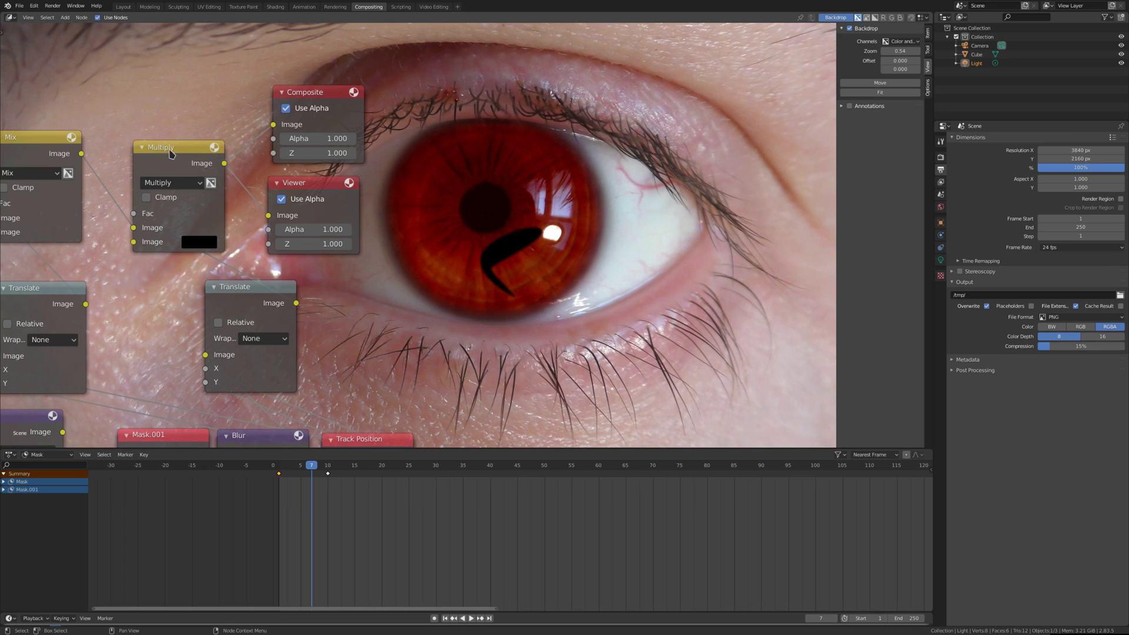
Step: Try out a Rotate node set to 1.5° beside the comma mask's Translate node, and delete it
{"action": "left_click", "coordinate": [65, 17]}
{"action": "mouse_move", "coordinate": [77, 51]}
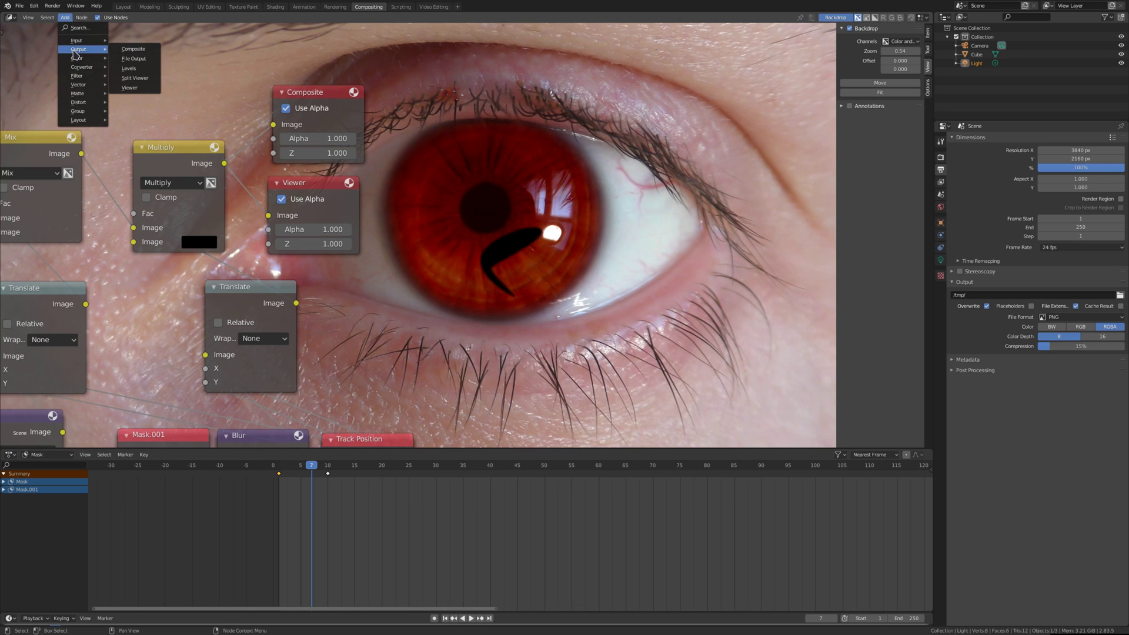
{"action": "mouse_move", "coordinate": [86, 77]}
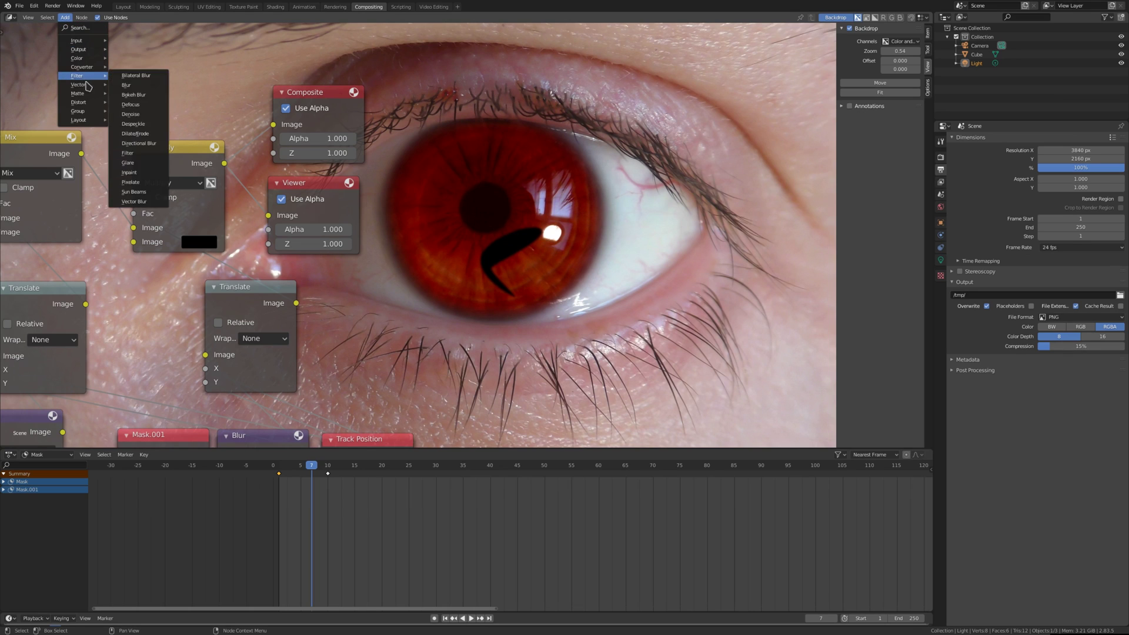
{"action": "mouse_move", "coordinate": [85, 103]}
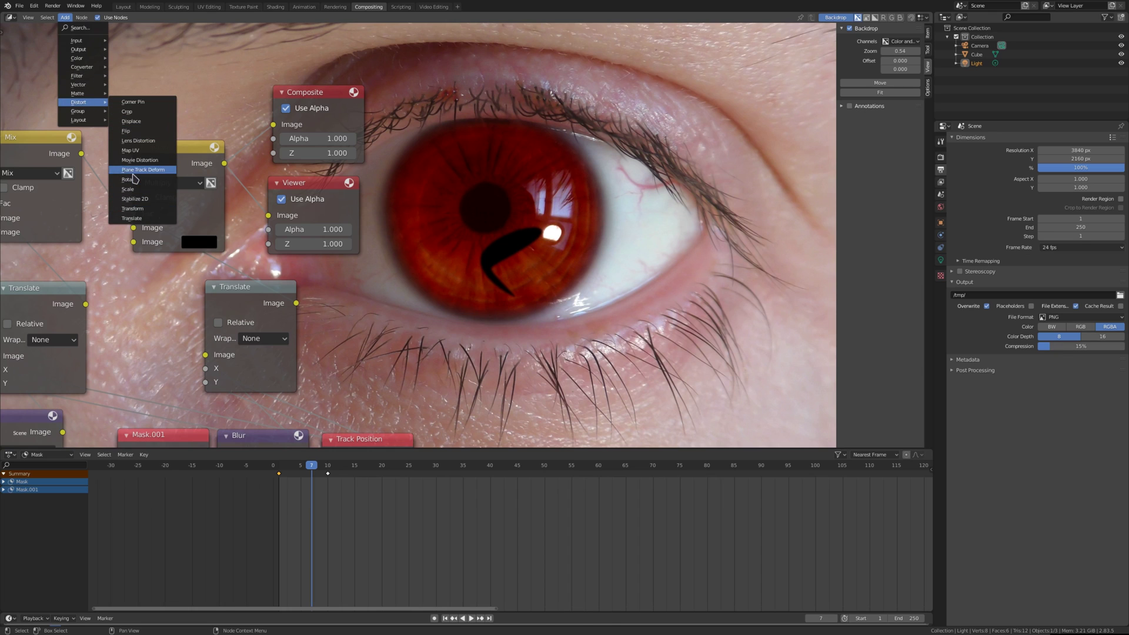
{"action": "left_click", "coordinate": [130, 179]}
{"action": "left_click", "coordinate": [500, 185]}
{"action": "left_click_drag", "start_coordinate": [497, 247], "coordinate": [505, 247]}
{"action": "middle_click_drag", "start_coordinate": [505, 185], "coordinate": [517, 91]}
{"action": "left_click_drag", "start_coordinate": [518, 91], "coordinate": [387, 209]}
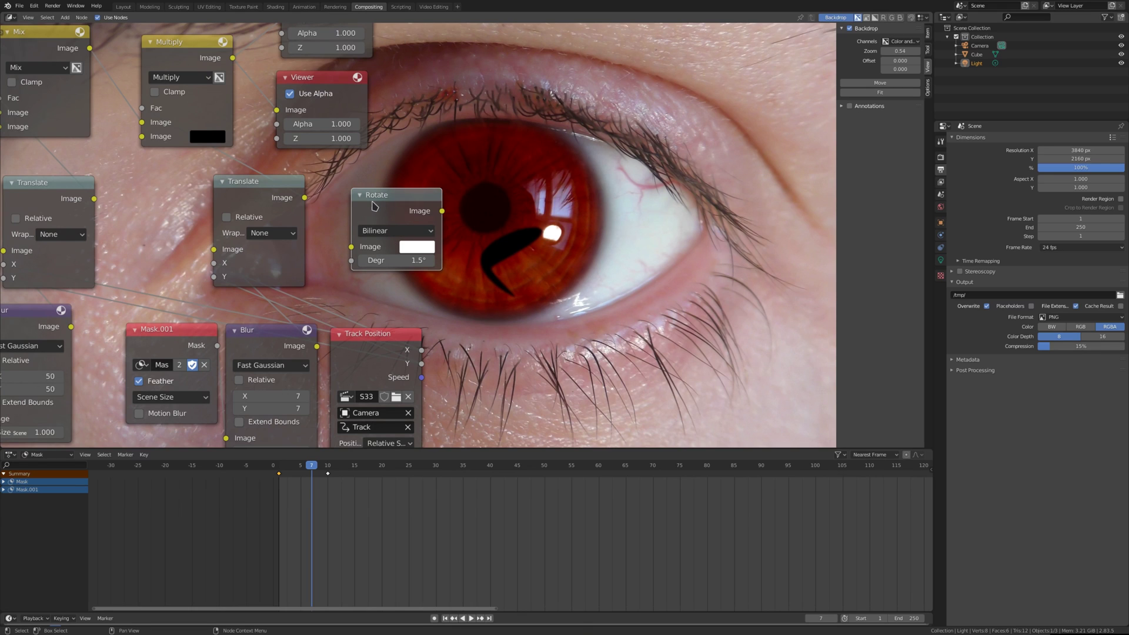
{"action": "key", "text": "x"}
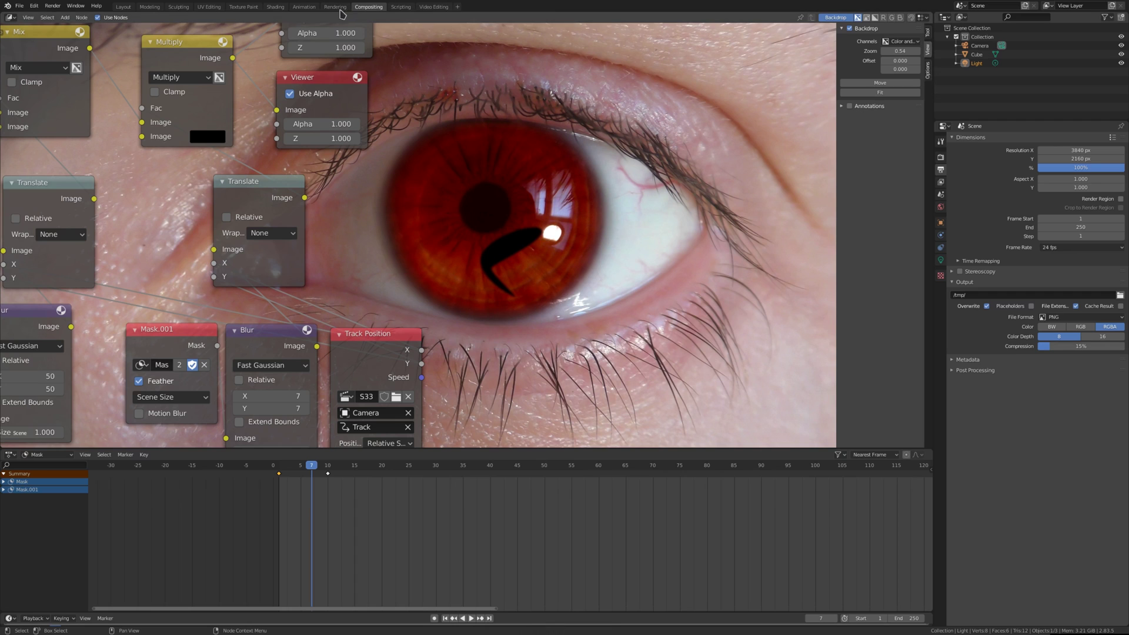
Step: Switch the Compositor area to the Image Editor and set it to Mask mode
{"action": "left_click", "coordinate": [10, 19]}
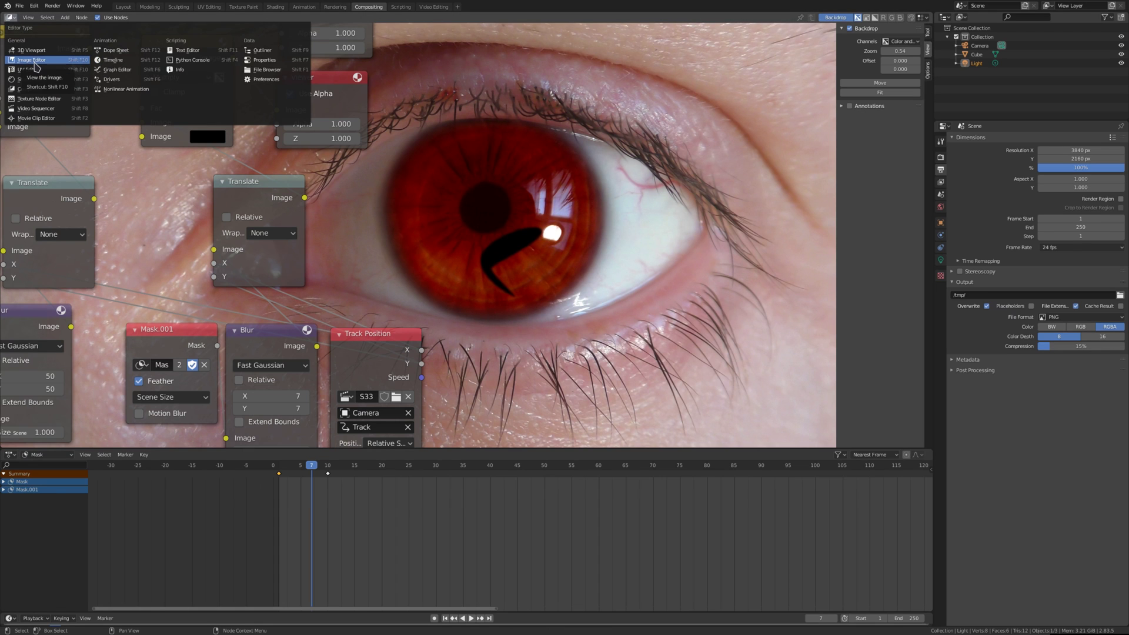
{"action": "left_click", "coordinate": [34, 60]}
{"action": "scroll", "coordinate": [435, 232], "scroll_direction": "down", "scroll_amount": 4}
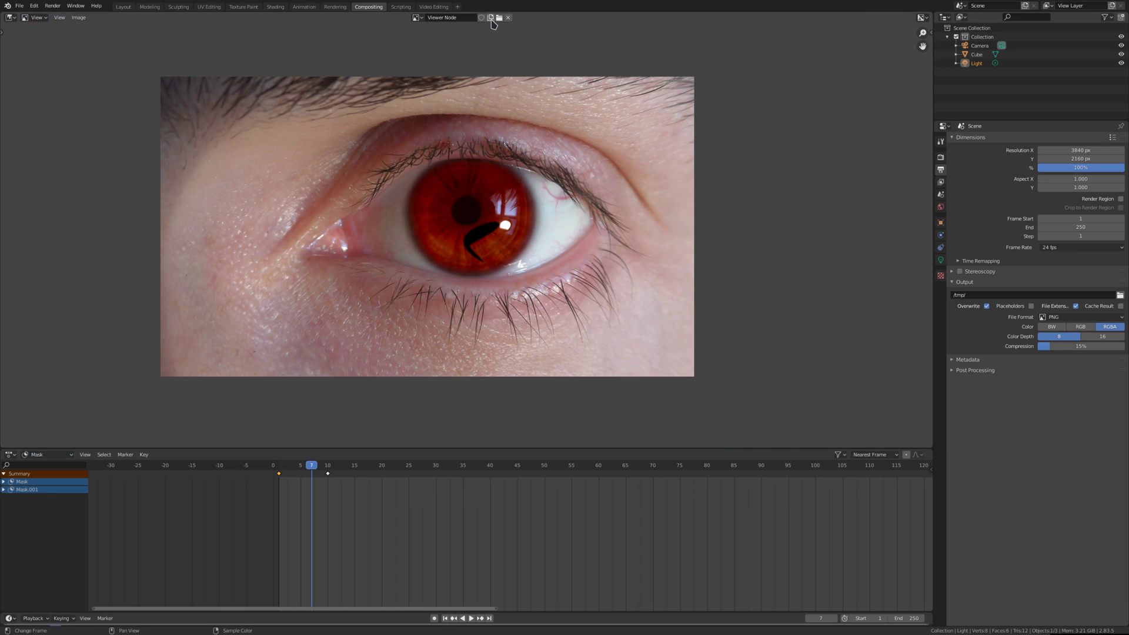
{"action": "left_click", "coordinate": [31, 19]}
{"action": "left_click", "coordinate": [34, 17]}
{"action": "left_click", "coordinate": [37, 47]}
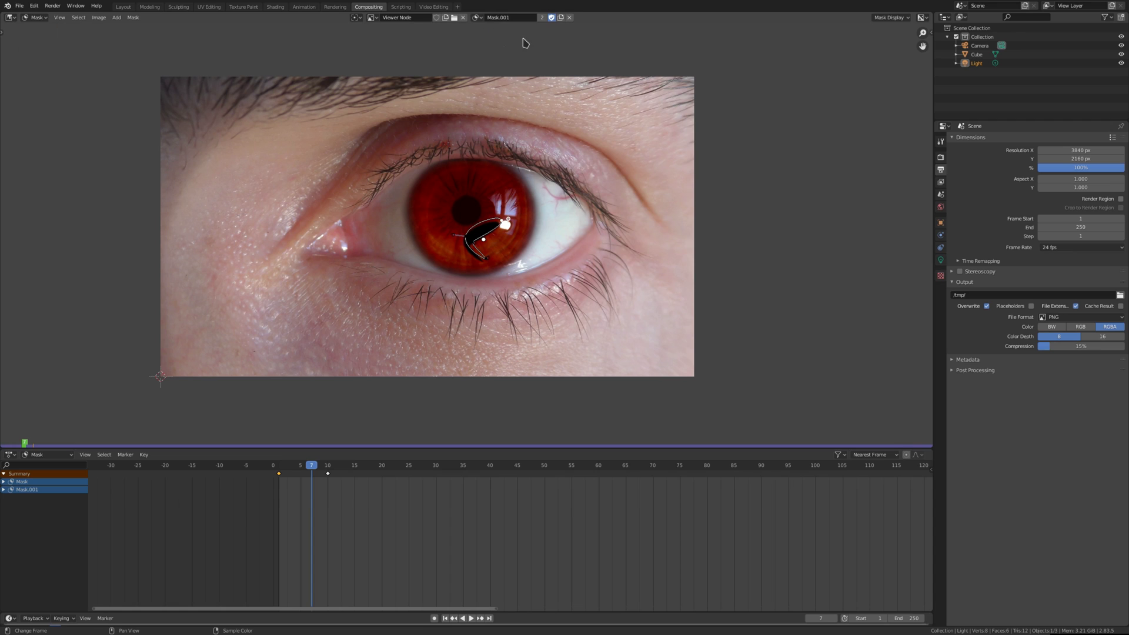
Step: Create a new mask and a new blank 1024 × 1024 px image with alpha
{"action": "left_click", "coordinate": [560, 18]}
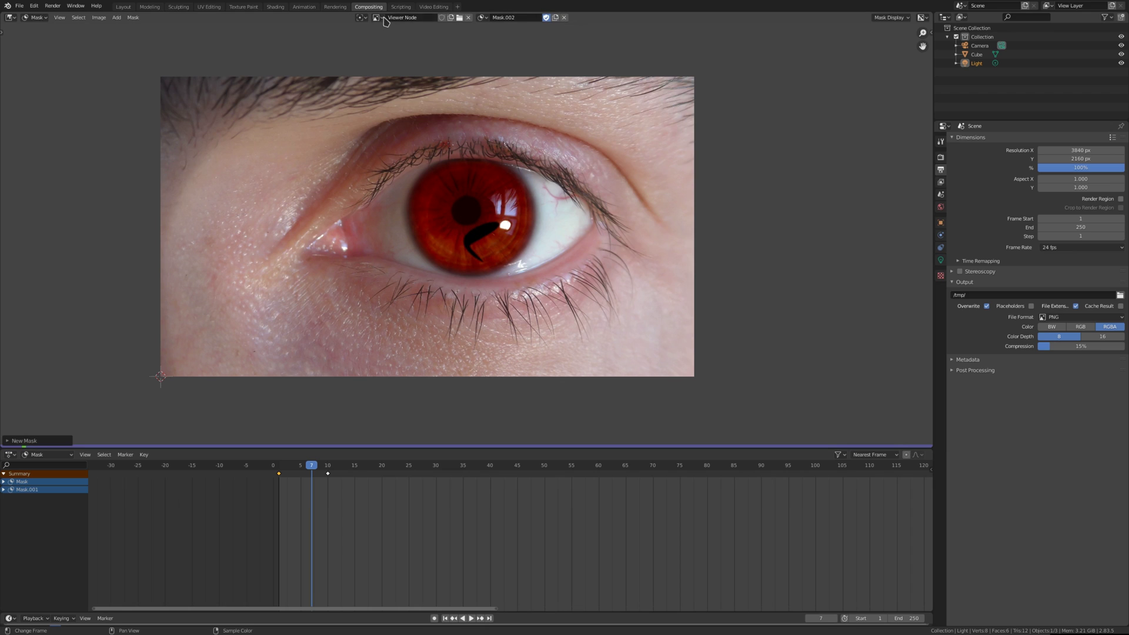
{"action": "left_click", "coordinate": [376, 16]}
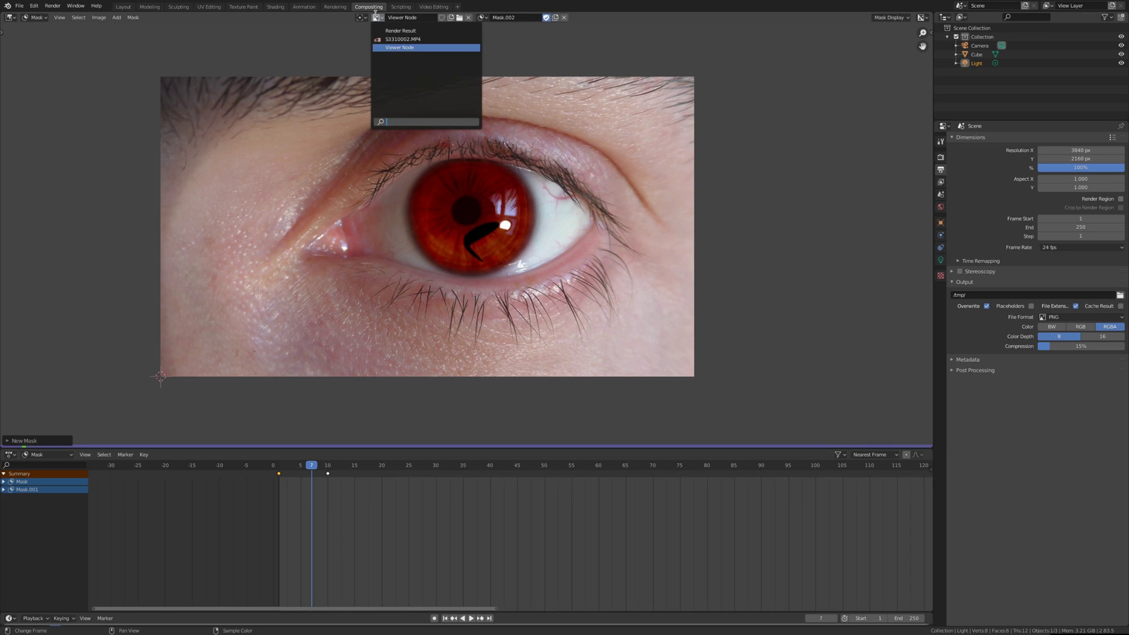
{"action": "left_click", "coordinate": [451, 17]}
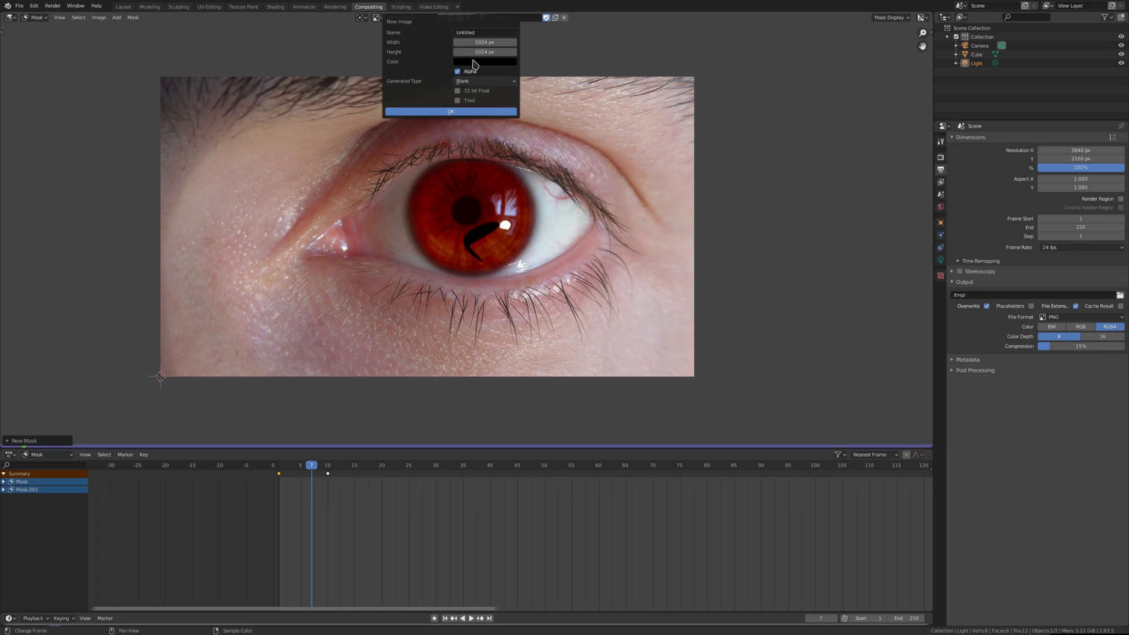
{"action": "left_click", "coordinate": [456, 111]}
{"action": "scroll", "coordinate": [349, 289], "scroll_direction": "up", "scroll_amount": 2}
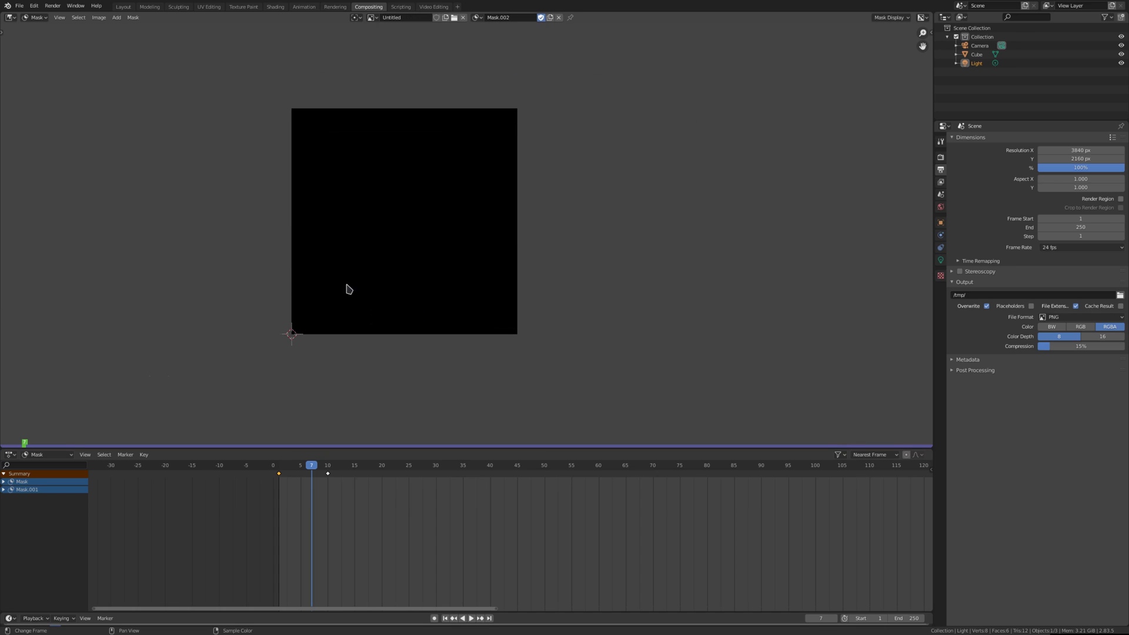
Step: Add a circle to the new mask and place it in the upper-left part of the blank image
{"action": "left_click", "coordinate": [117, 18]}
{"action": "left_click", "coordinate": [117, 17]}
{"action": "left_click", "coordinate": [120, 28]}
{"action": "key", "text": "g"}
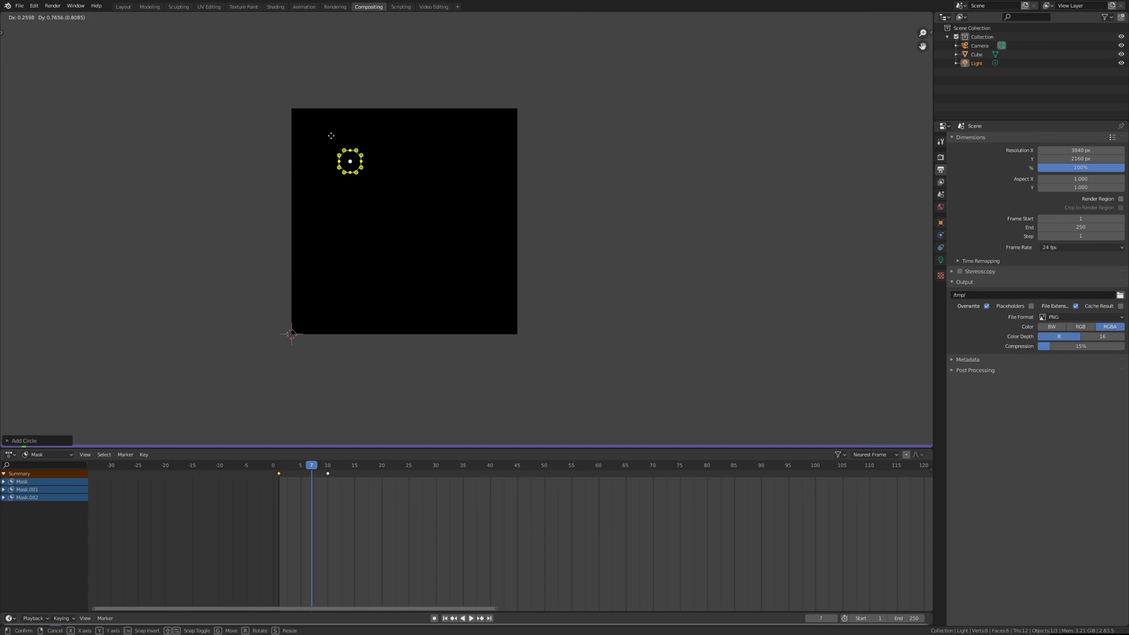
{"action": "left_click", "coordinate": [335, 142]}
{"action": "key", "text": "i"}
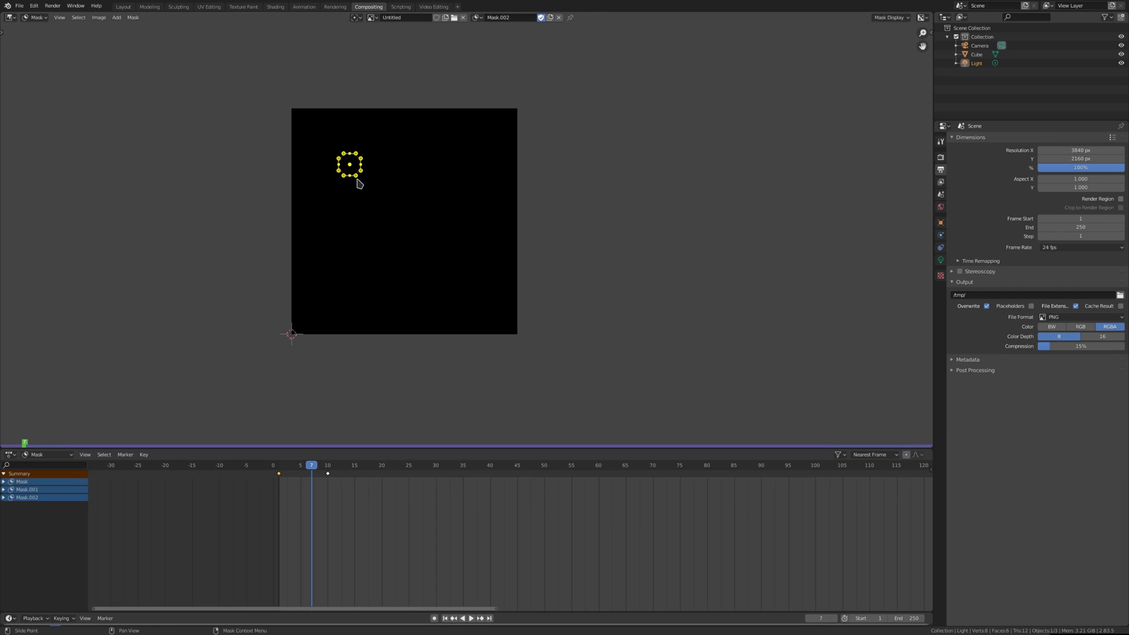
Step: Move the circle mask closer to the upper-left corner of the blank image
{"action": "key", "text": "g"}
{"action": "left_click", "coordinate": [367, 187]}
{"action": "key", "text": "i"}
{"action": "key", "text": "g"}
{"action": "left_click", "coordinate": [356, 184]}
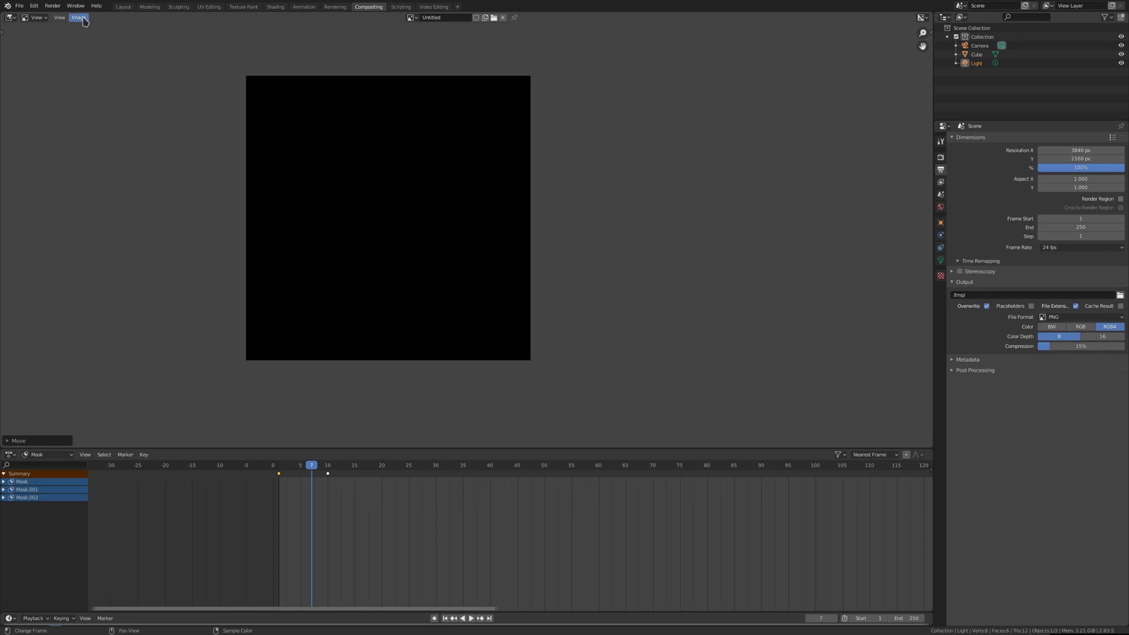
Step: Return the Image Editor to Mask mode and make Mask.001 the active mask
{"action": "left_click", "coordinate": [35, 17]}
{"action": "left_click", "coordinate": [58, 46]}
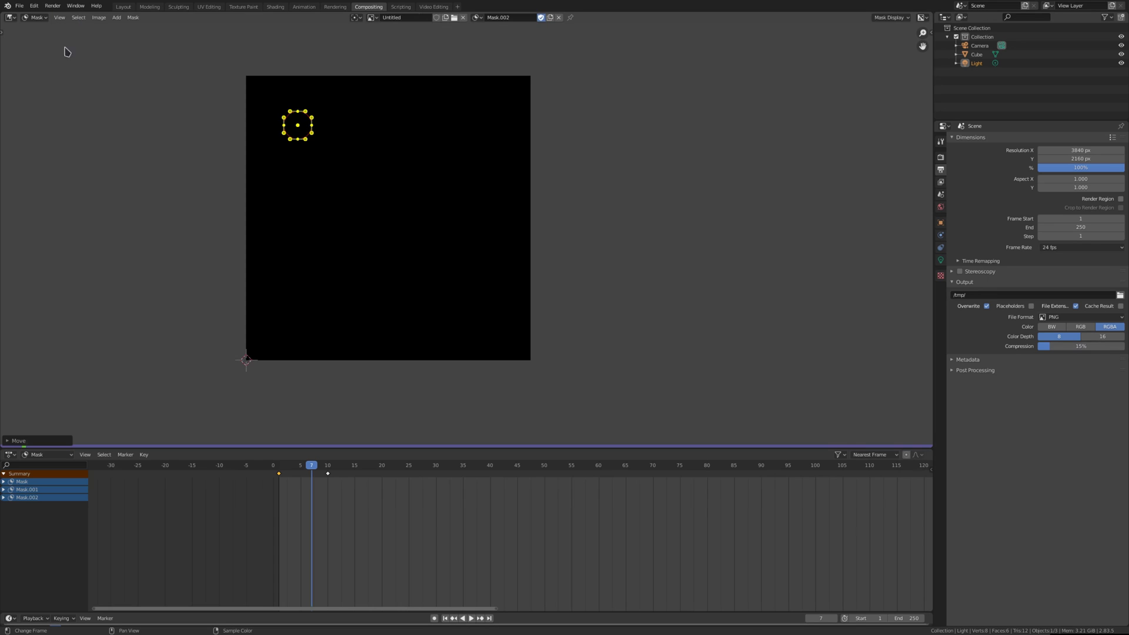
{"action": "left_click", "coordinate": [476, 18]}
{"action": "left_click", "coordinate": [486, 42]}
{"action": "left_click", "coordinate": [476, 18]}
{"action": "left_click", "coordinate": [486, 42]}
Step: Show the S3310002.MP4 eye footage behind the comma mask
{"action": "left_click", "coordinate": [365, 18]}
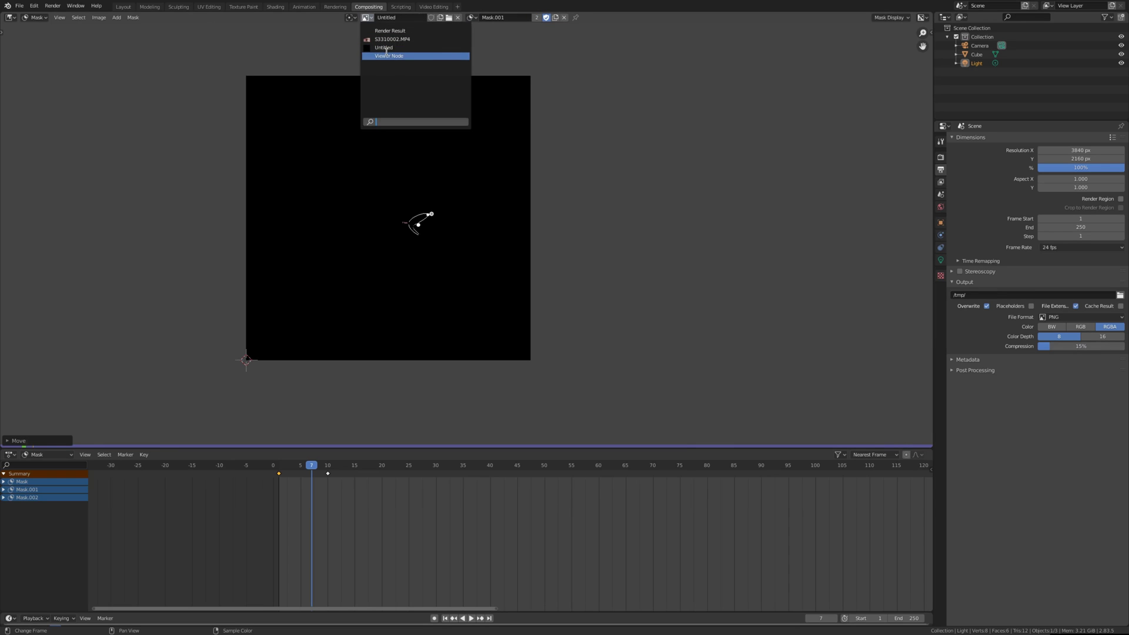
{"action": "key", "text": "Return"}
{"action": "scroll", "coordinate": [500, 230], "scroll_direction": "down", "scroll_amount": 4}
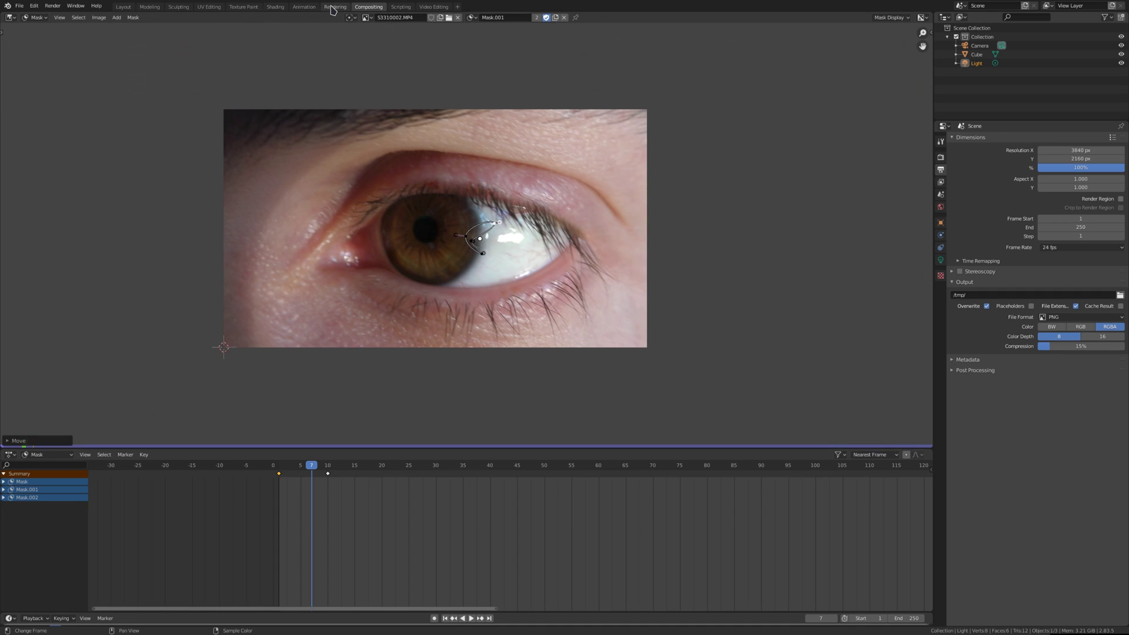
Step: Switch the Image Editor area back to the Compositor and bring the full node setup into view over the backdrop
{"action": "left_click", "coordinate": [10, 17]}
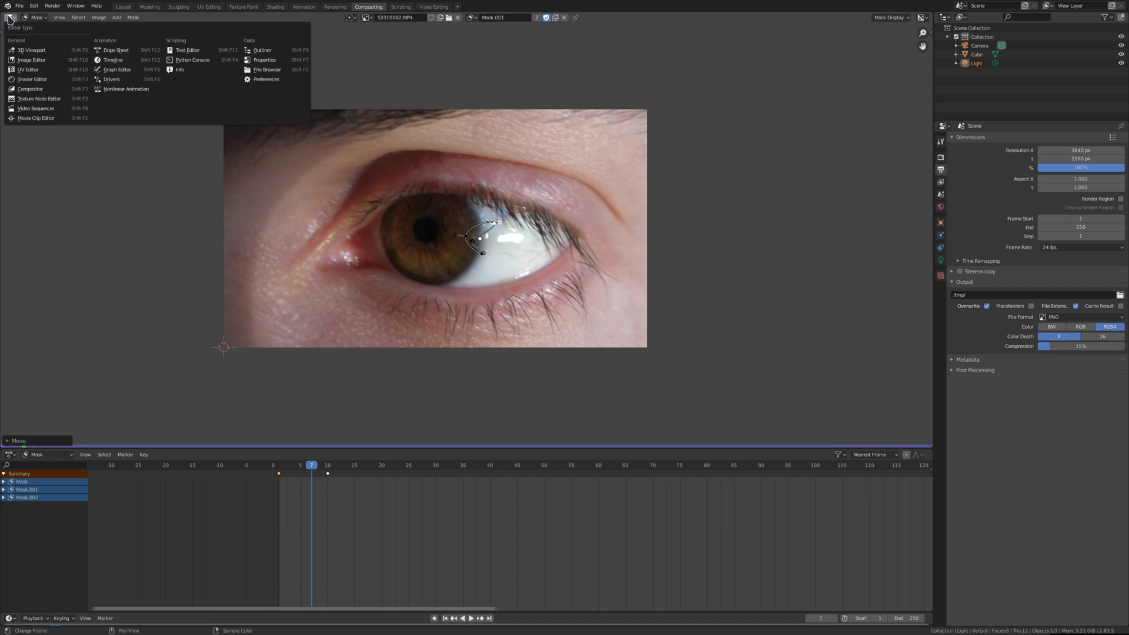
{"action": "left_click", "coordinate": [32, 90]}
{"action": "middle_click_drag", "start_coordinate": [474, 272], "coordinate": [422, 300]}
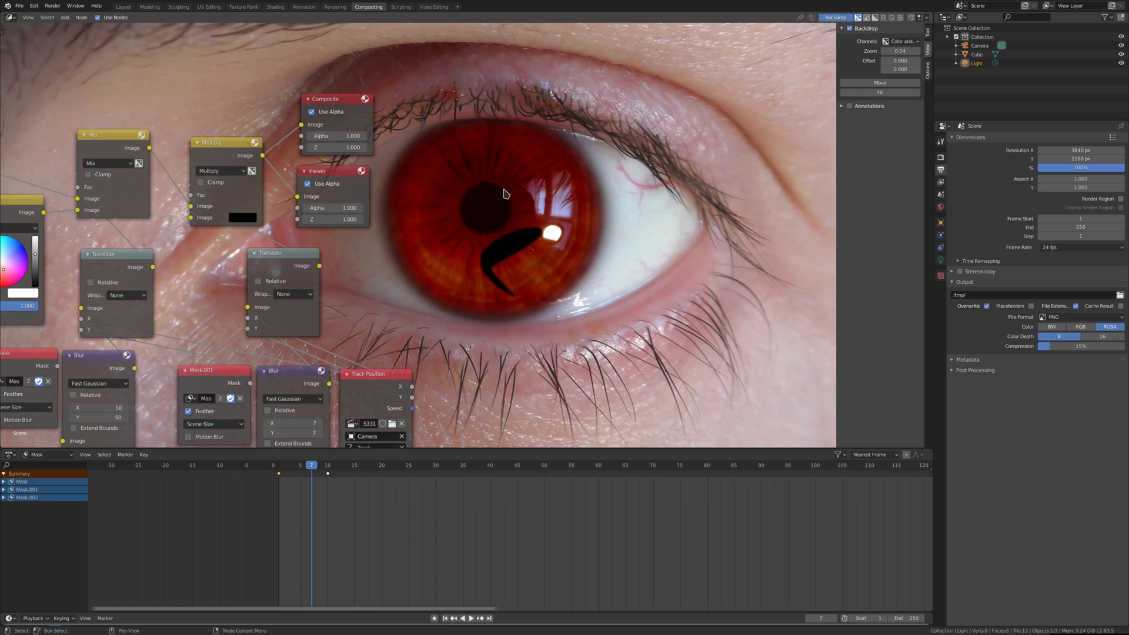
{"action": "key", "text": "Home"}
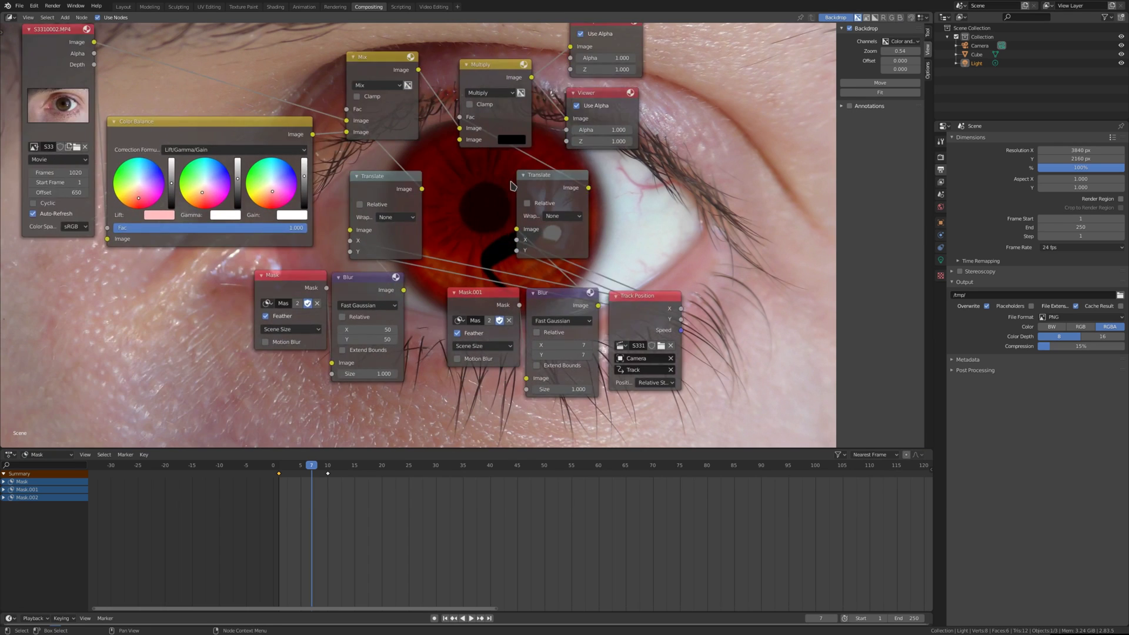
{"action": "middle_click_drag", "start_coordinate": [478, 164], "coordinate": [392, 232]}
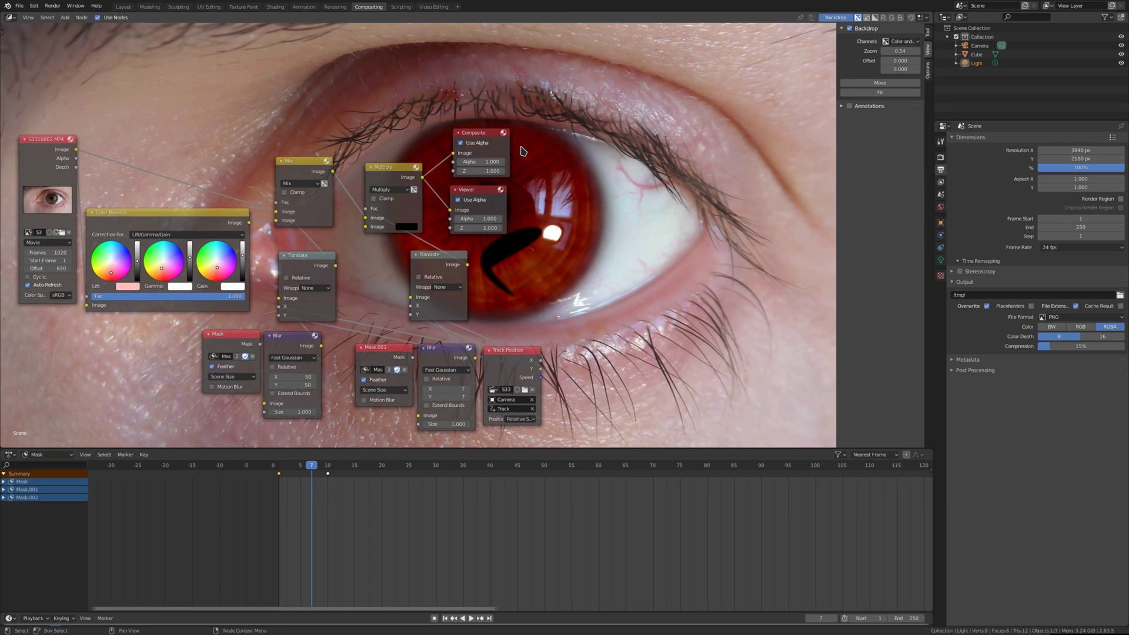
{"action": "middle_click_drag", "start_coordinate": [642, 117], "coordinate": [587, 168]}
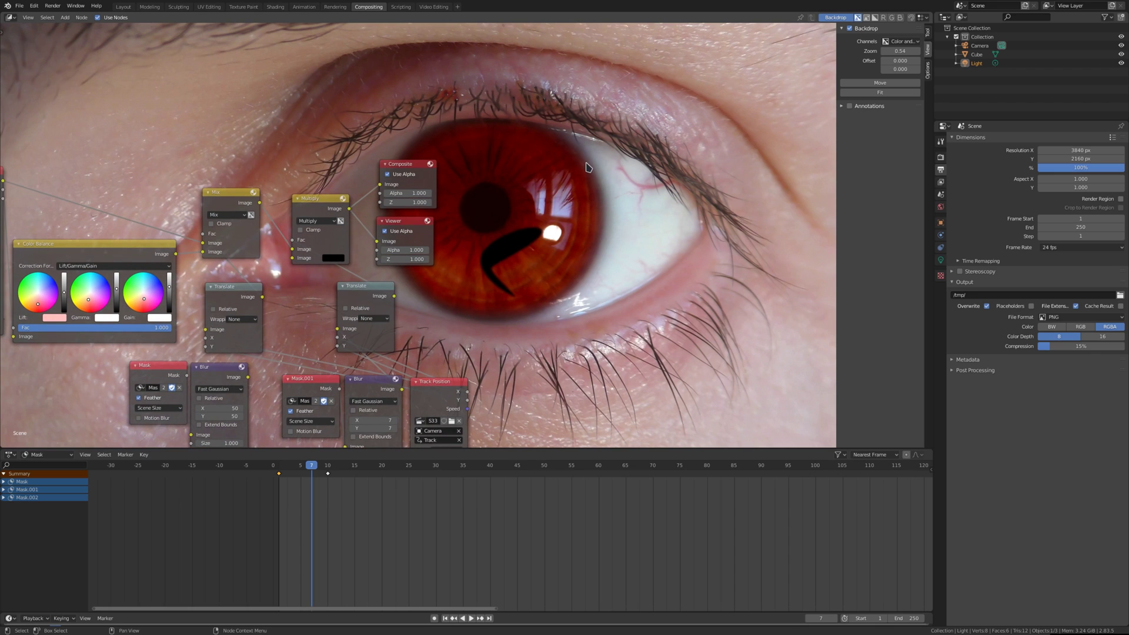